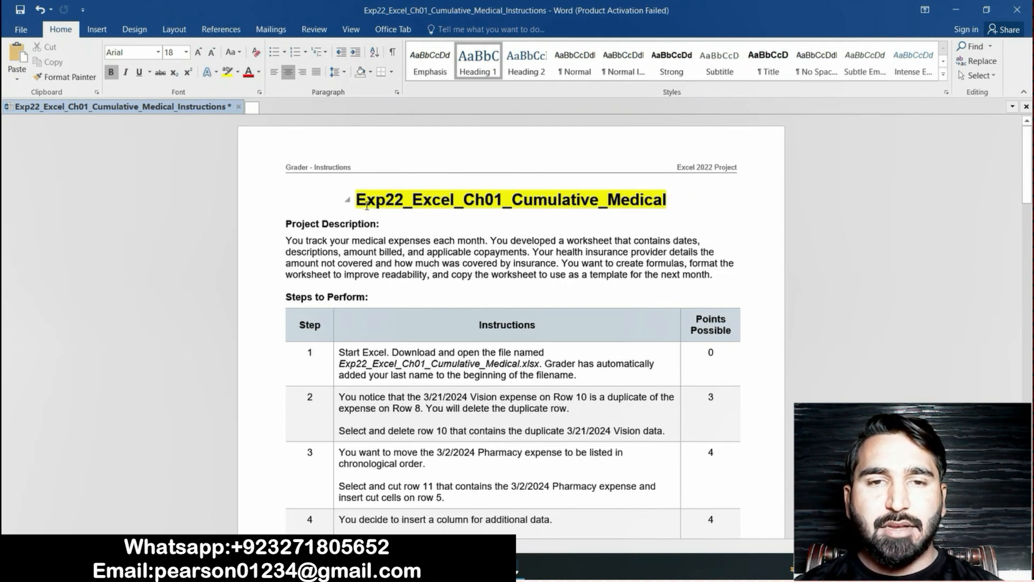
# Read the title and project description, and highlight the step 1 instruction text in yellow
pyautogui.moveTo(356, 201); pyautogui.dragTo(643, 210)
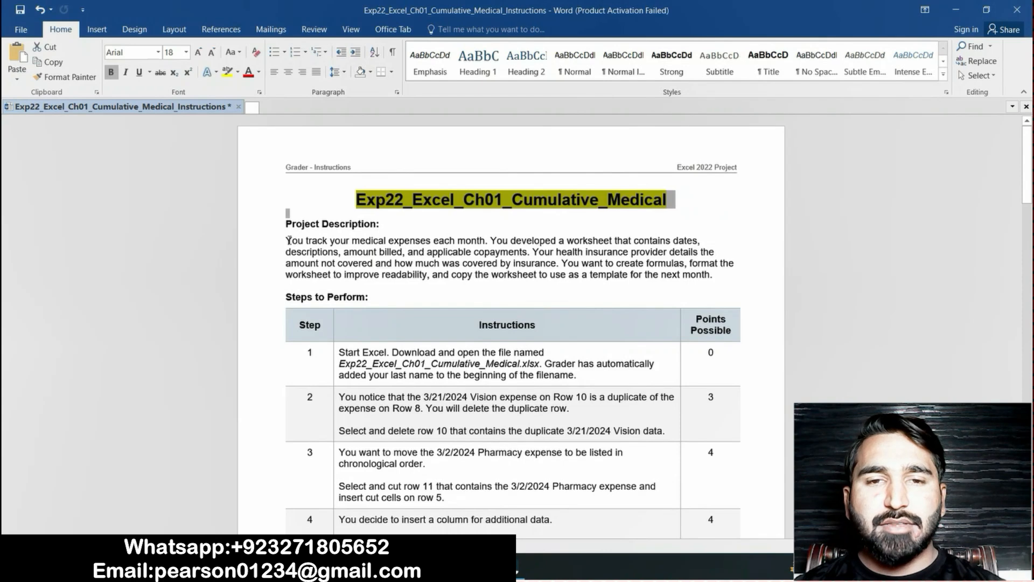
pyautogui.moveTo(287, 239); pyautogui.dragTo(706, 284)
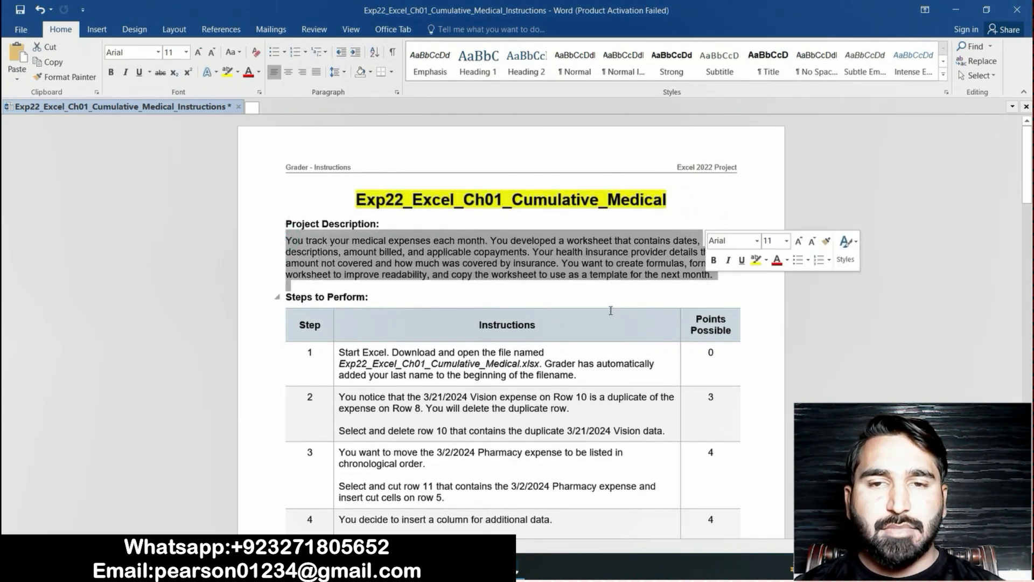
pyautogui.click(532, 302)
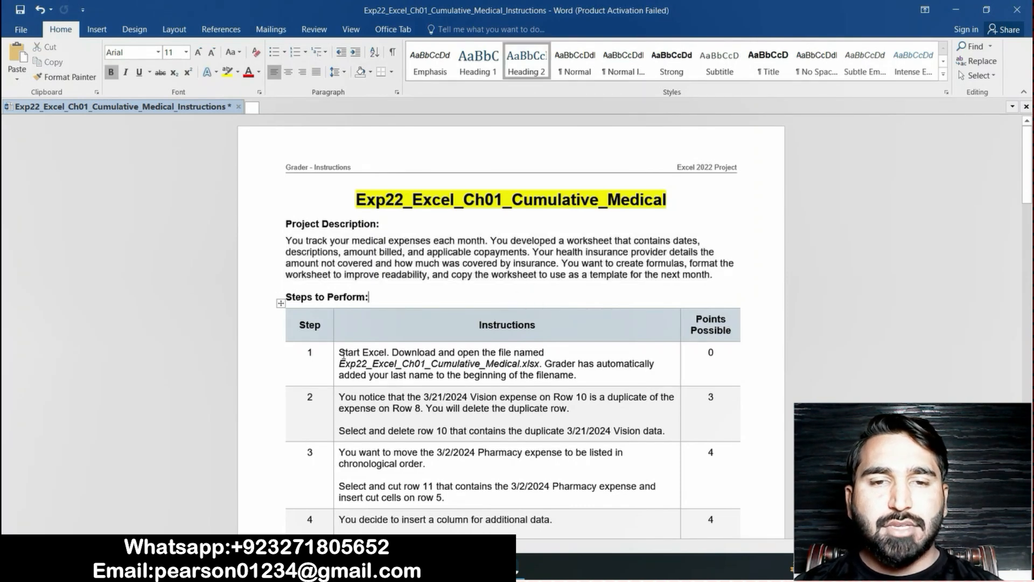
pyautogui.moveTo(343, 355); pyautogui.dragTo(580, 378)
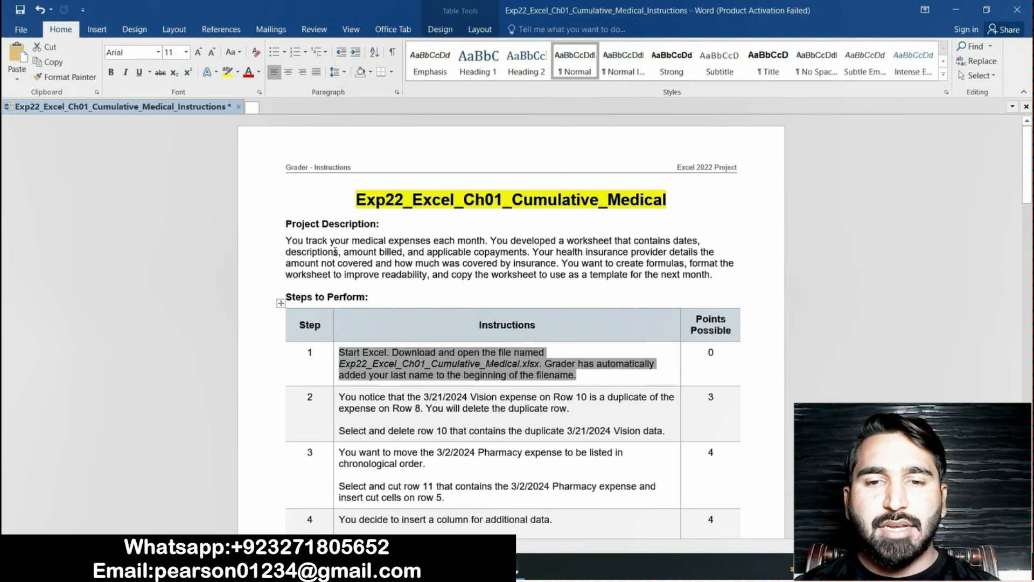
pyautogui.click(226, 75)
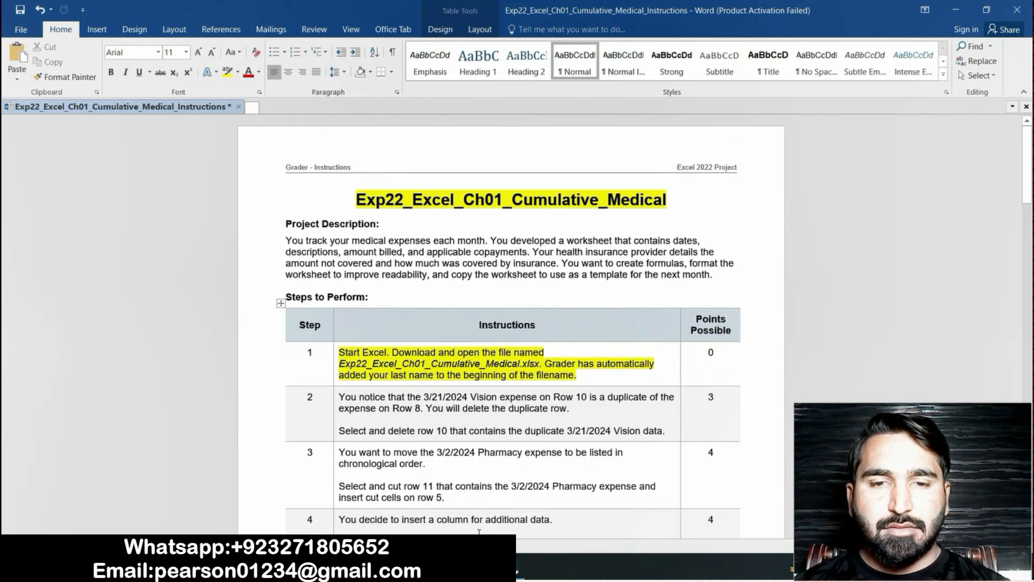
# Glance at the Excel workbook, return to Word and highlight the step 2 instructions about the duplicate Vision row in yellow
pyautogui.click(482, 567)
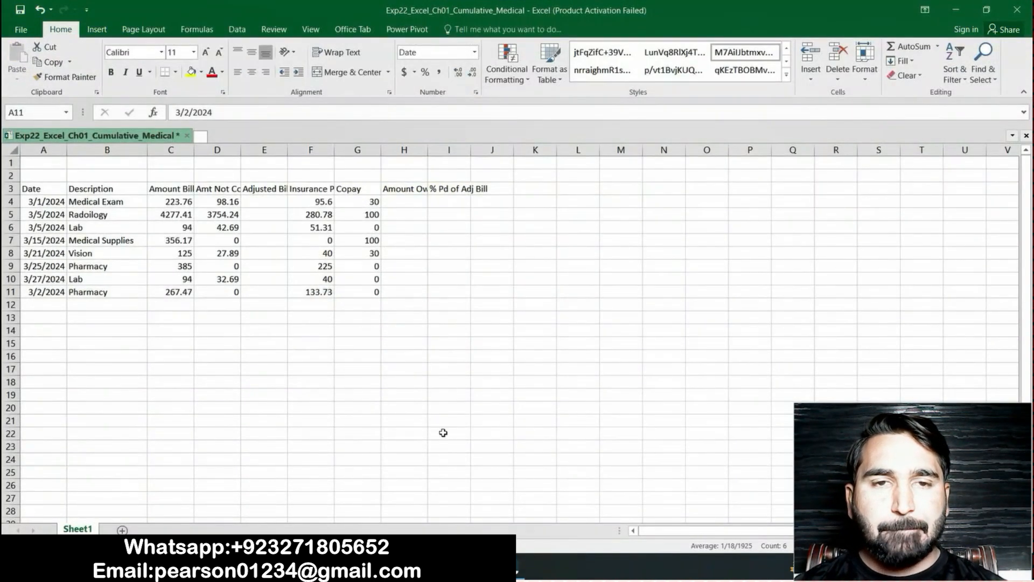
pyautogui.click(485, 568)
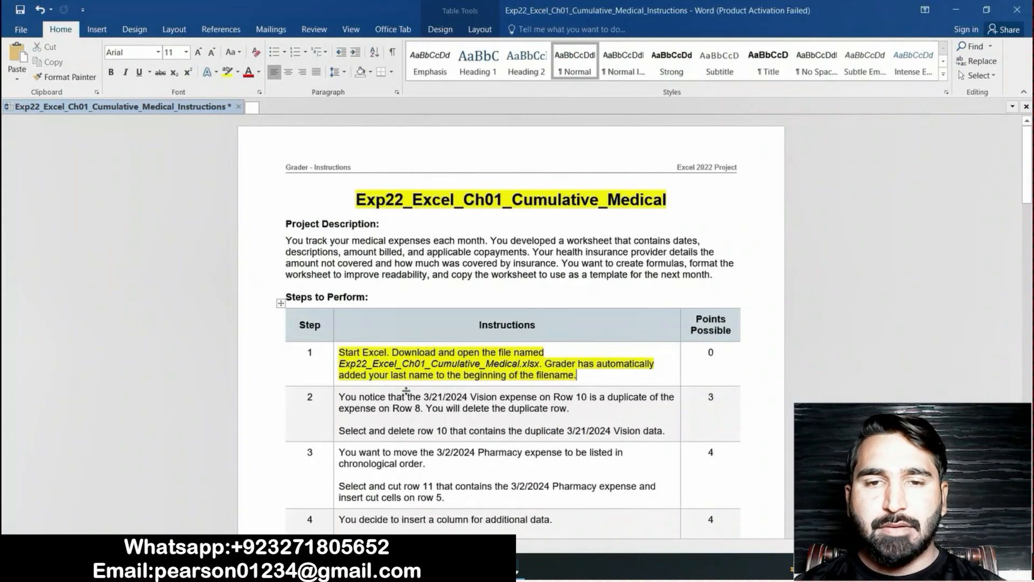
pyautogui.moveTo(339, 397); pyautogui.dragTo(668, 431)
pyautogui.scroll(-3, 668, 431)
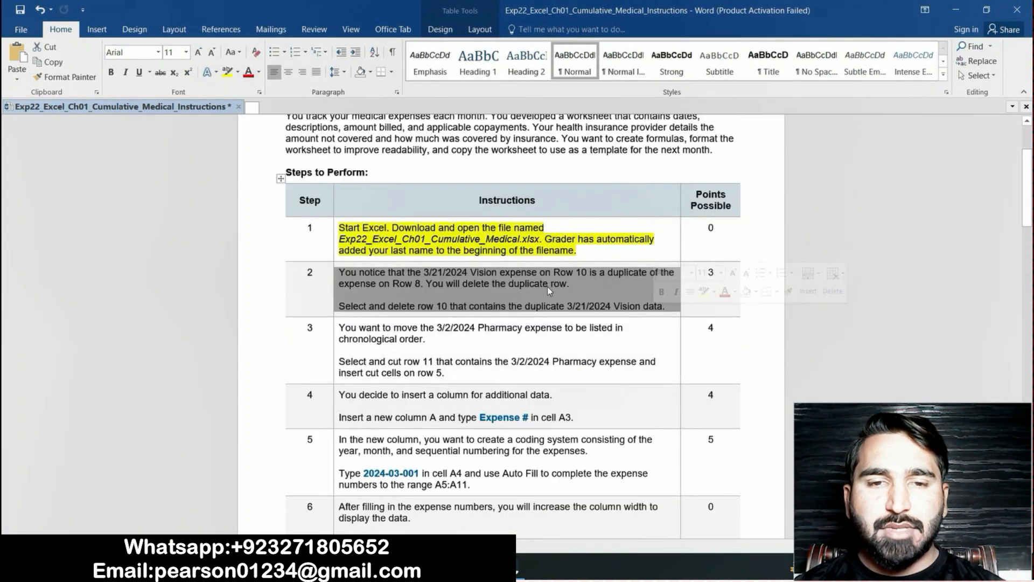
pyautogui.click(229, 72)
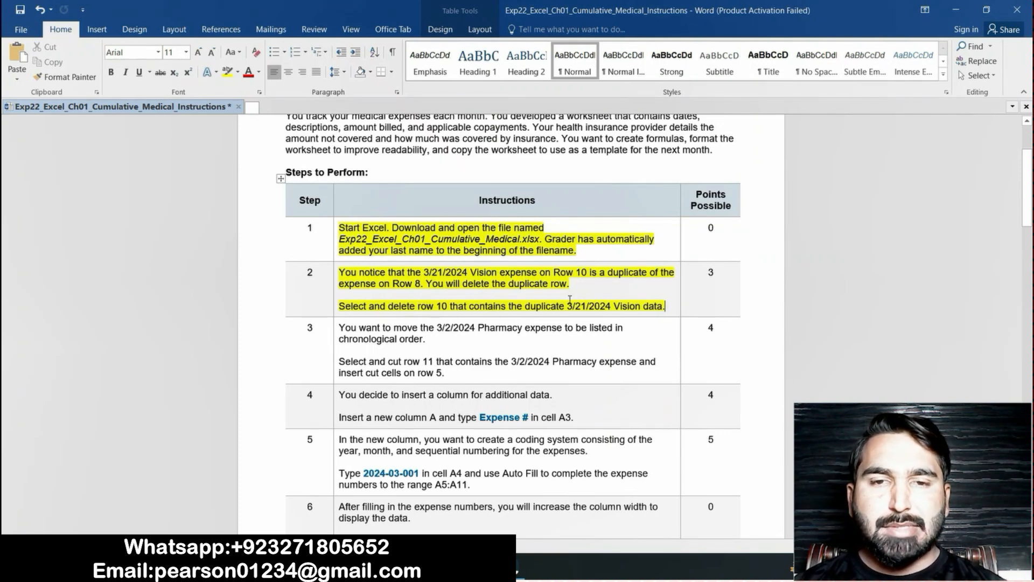
# Switch to the Excel workbook and delete row 10, the duplicate 3/21/2024 Vision expense
pyautogui.hotkey('alt', 'Tab')
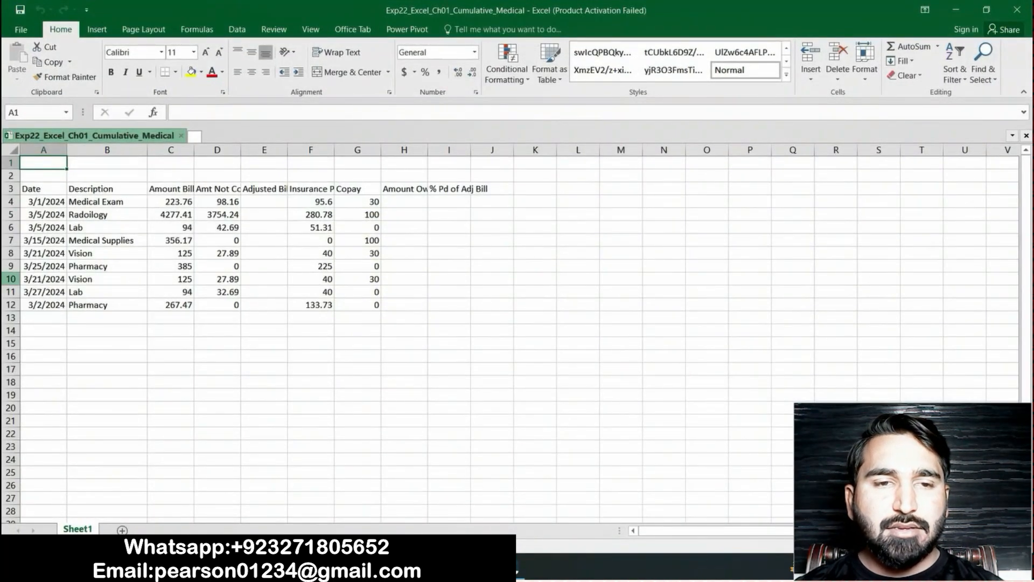
pyautogui.click(10, 279)
pyautogui.rightClick(11, 279)
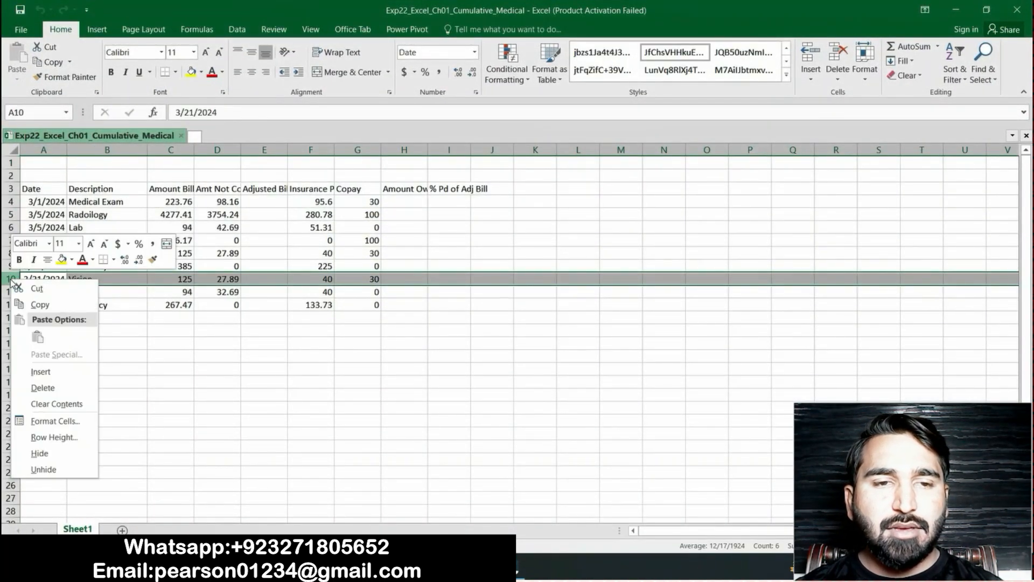
pyautogui.click(46, 388)
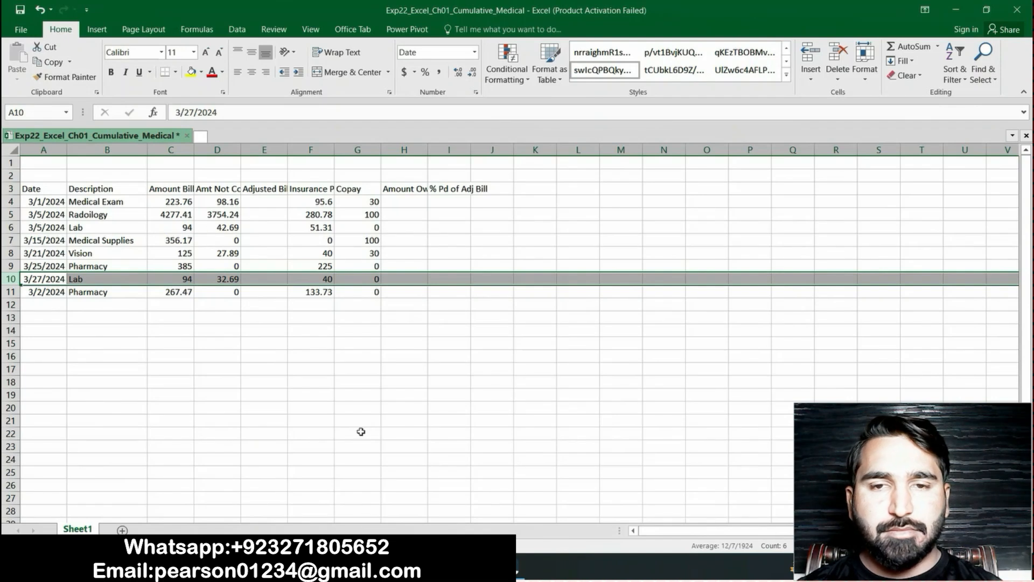
# Switch to the Word instructions and highlight the step 3 text about moving the 3/2/2024 Pharmacy expense in yellow
pyautogui.hotkey('alt', 'Tab')
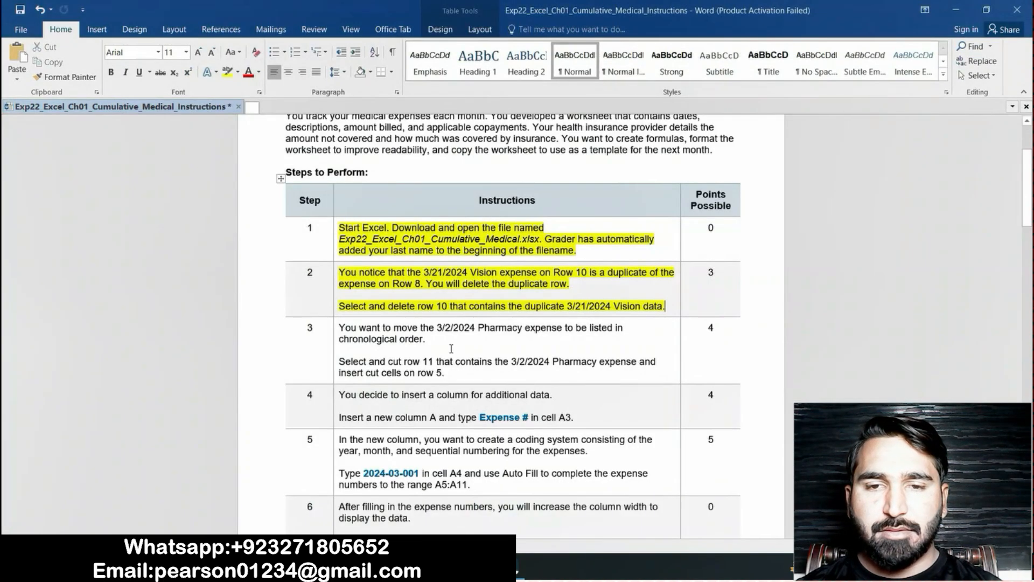
pyautogui.moveTo(341, 327); pyautogui.dragTo(445, 374)
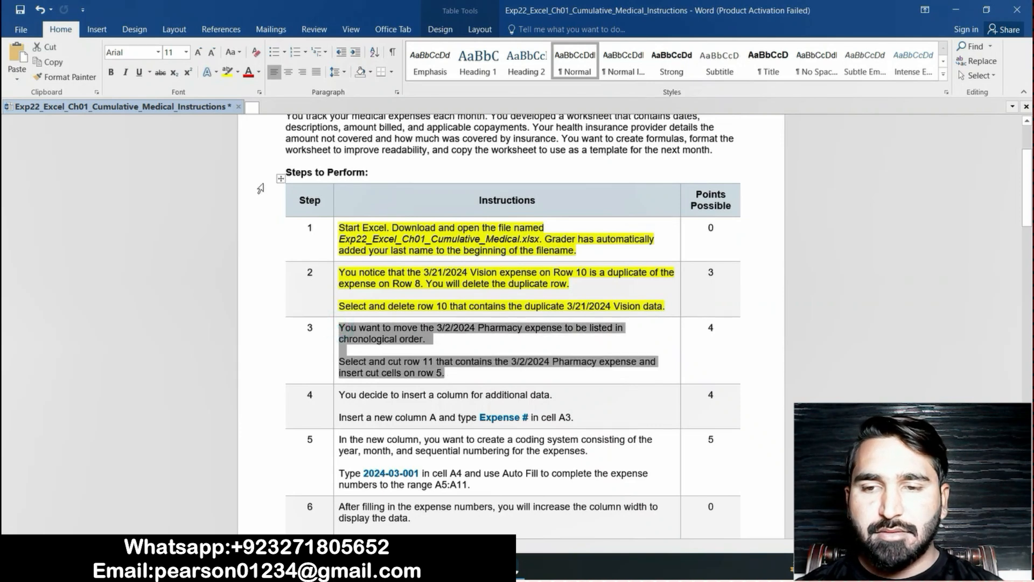
pyautogui.click(227, 72)
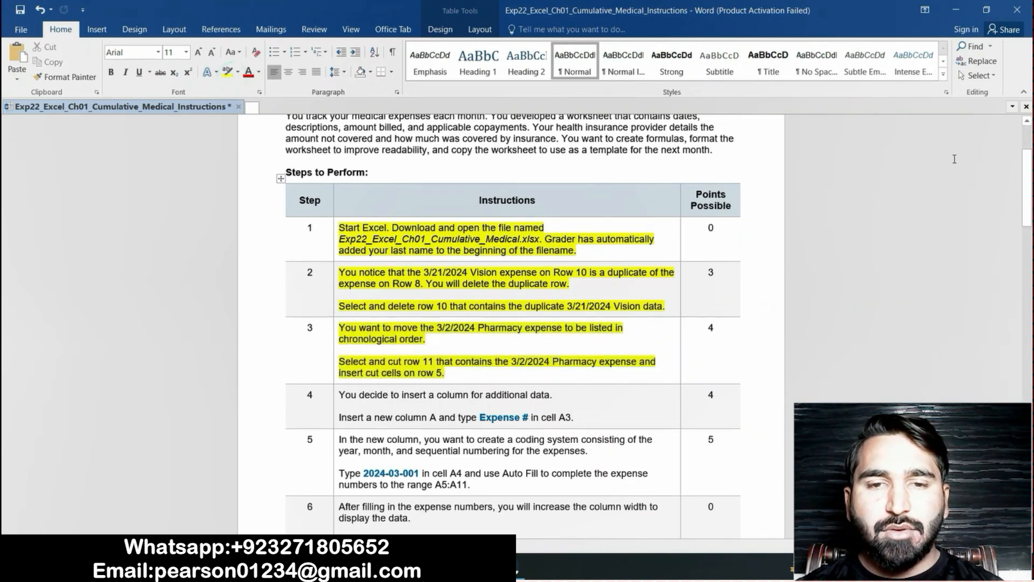
pyautogui.moveTo(1023, 190); pyautogui.dragTo(1023, 206)
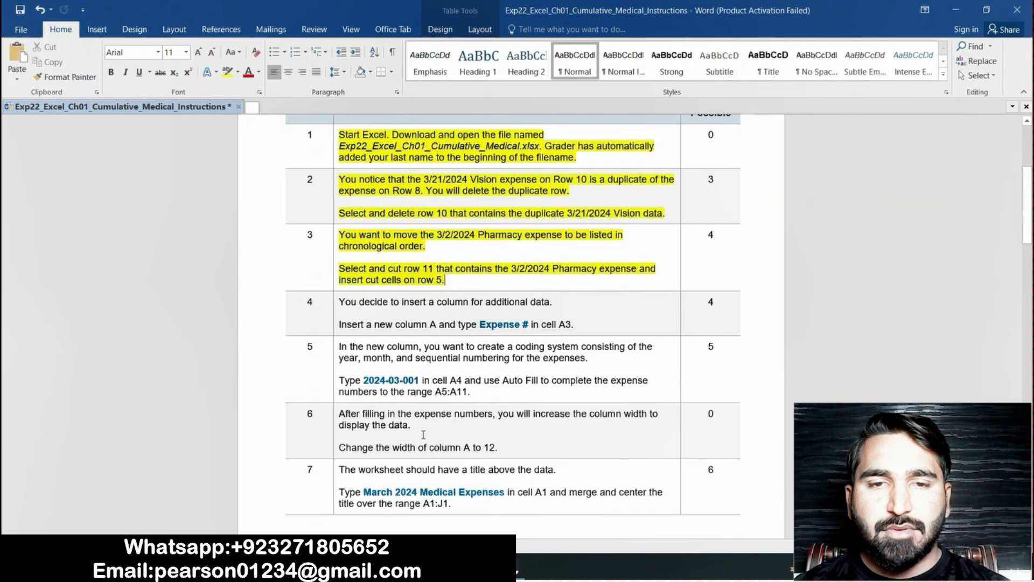
# In the Excel workbook, cut row 11 with the 3/2/2024 Pharmacy expense and paste it onto row 5
pyautogui.click(474, 567)
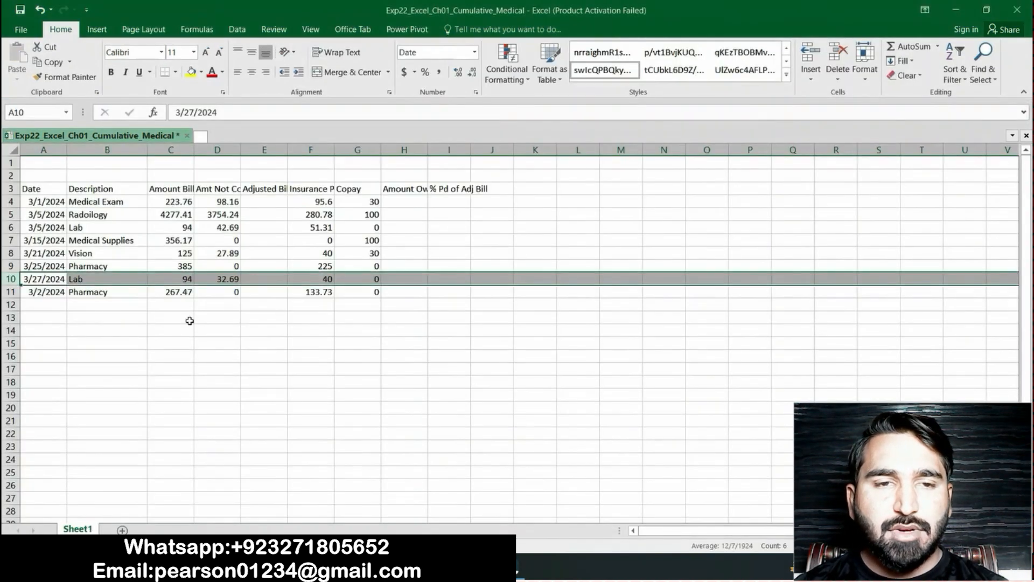
pyautogui.click(12, 292)
pyautogui.rightClick(11, 294)
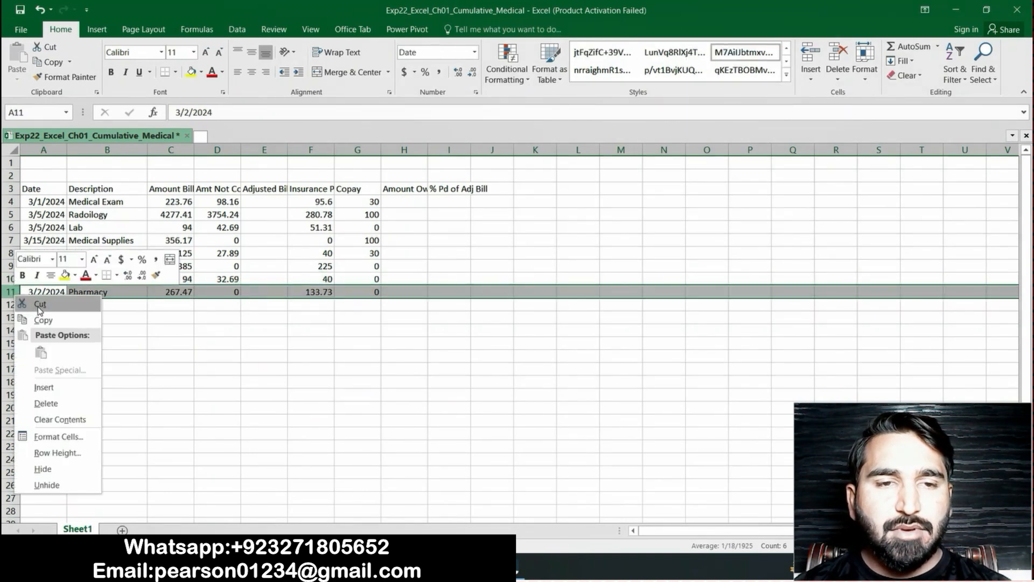
pyautogui.click(40, 305)
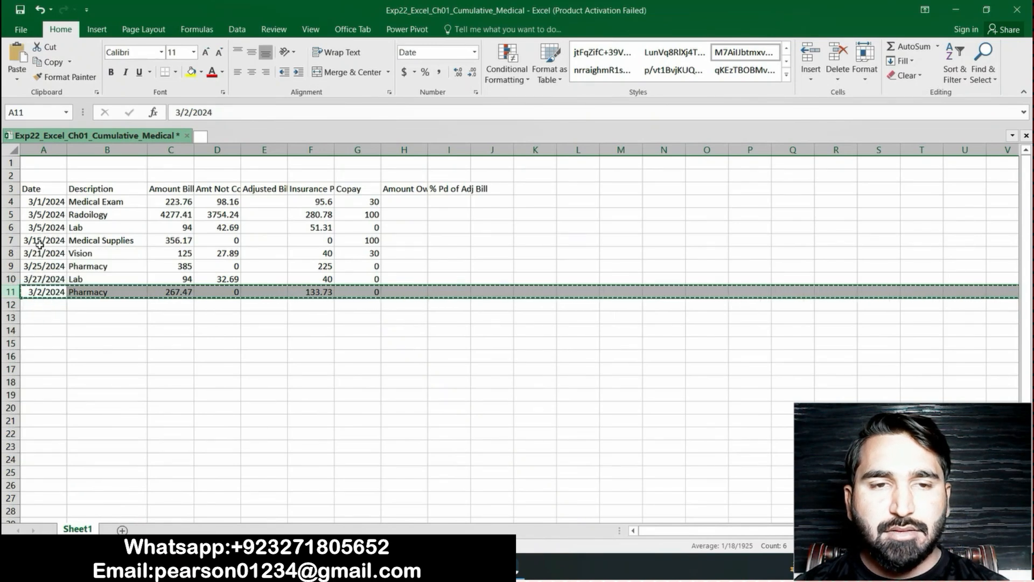
pyautogui.click(17, 216)
pyautogui.rightClick(17, 216)
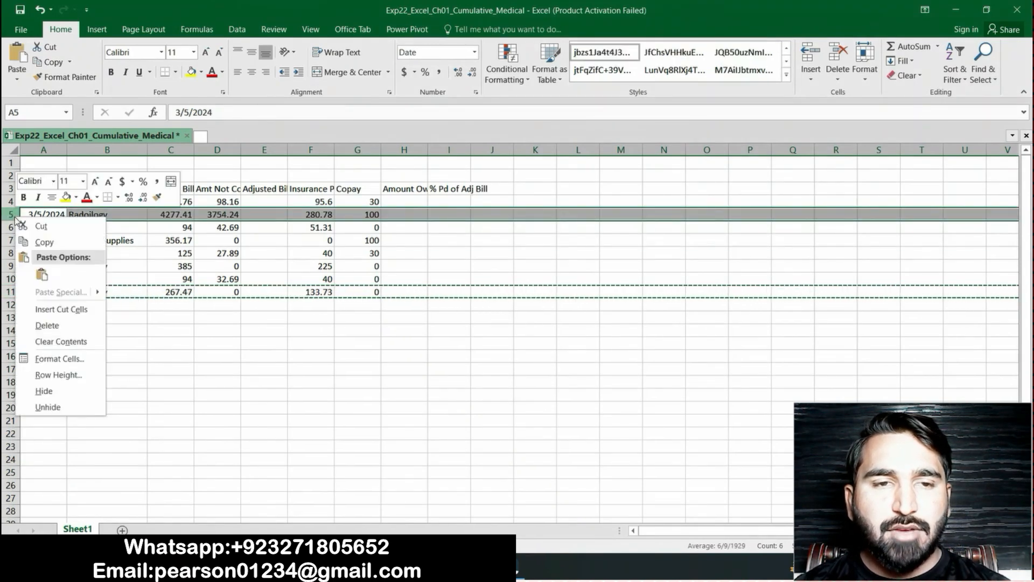
pyautogui.click(42, 275)
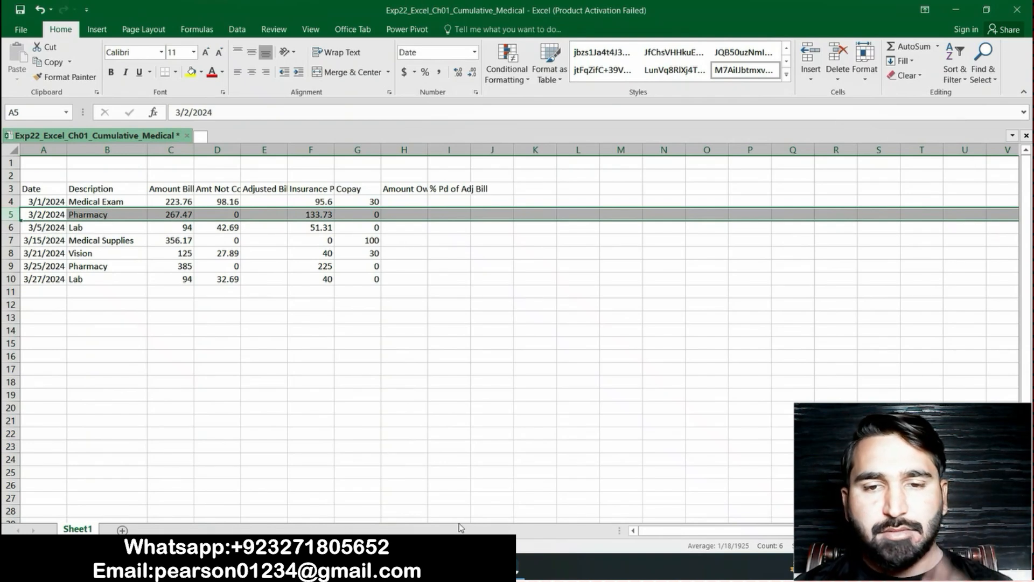
# Return to the Word instructions and highlight the step 4 text about inserting a new column A in yellow
pyautogui.click(465, 567)
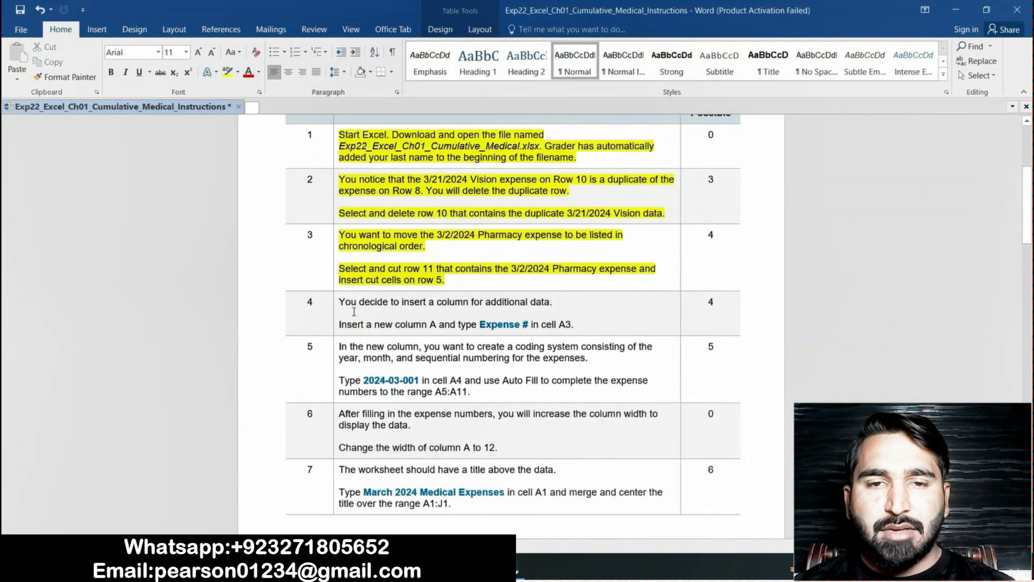
pyautogui.moveTo(341, 305); pyautogui.dragTo(588, 326)
pyautogui.click(227, 72)
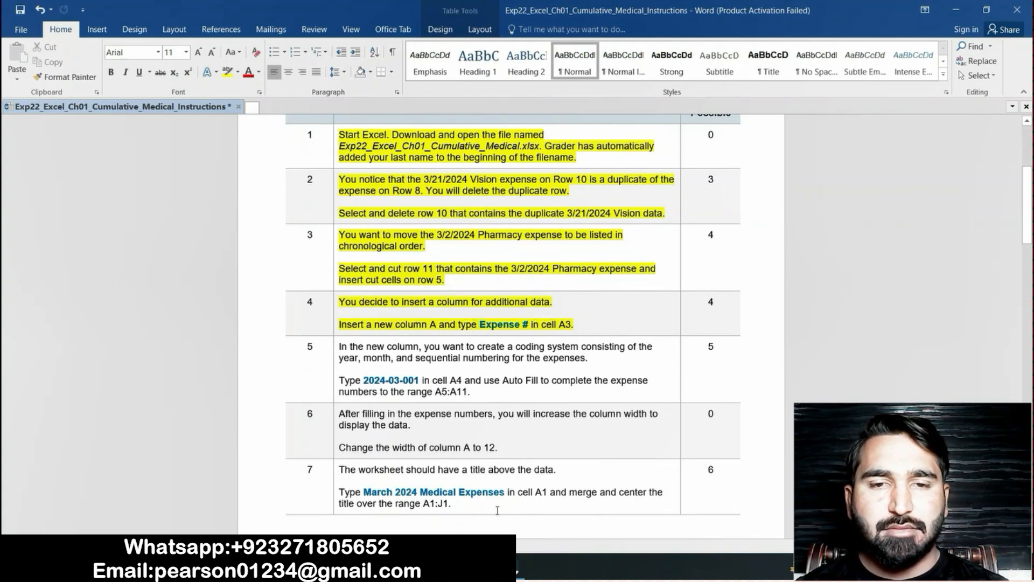
# Switch to the Excel workbook and insert a new blank column A before the Date column
pyautogui.click(474, 569)
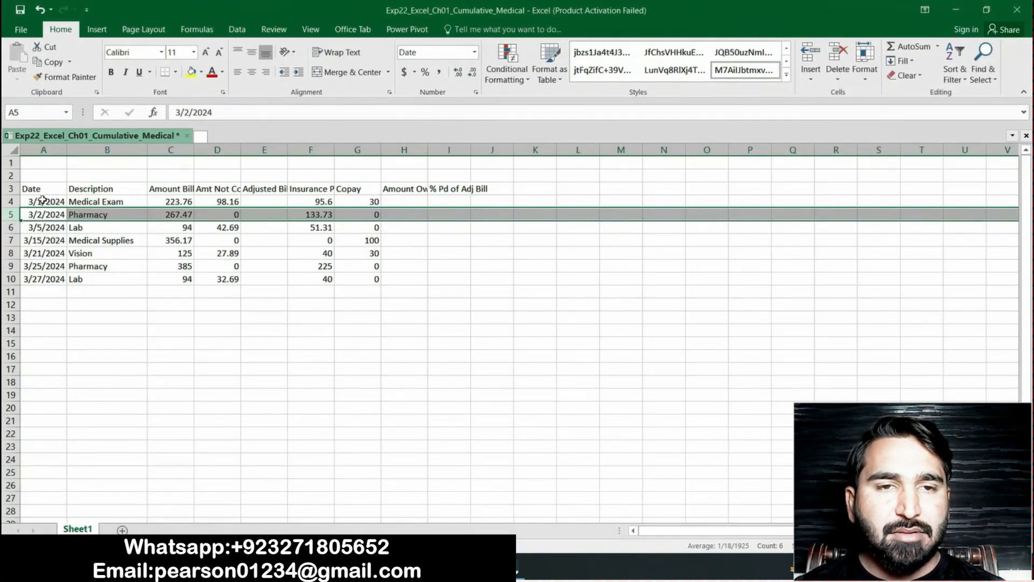
pyautogui.click(48, 150)
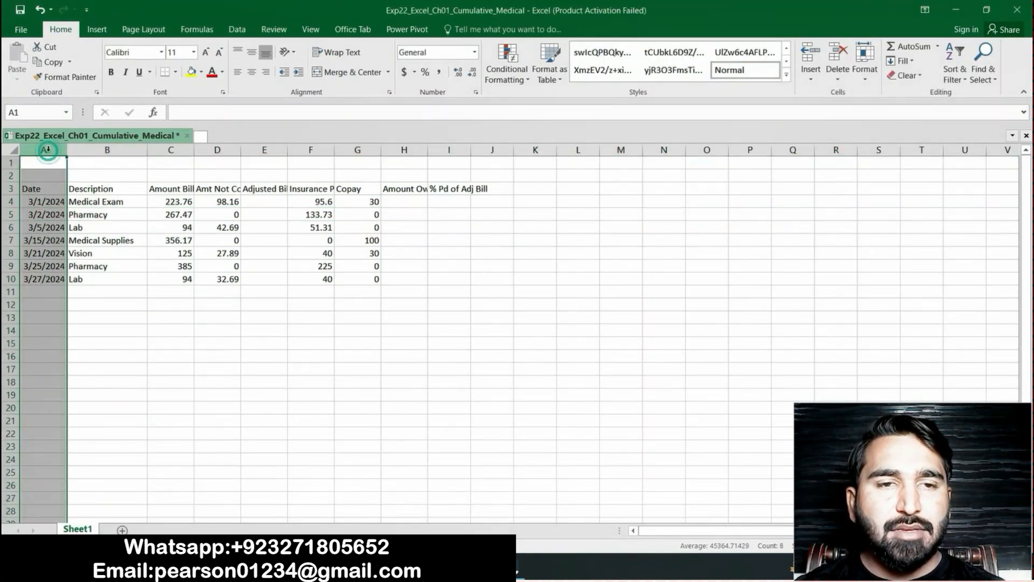
pyautogui.rightClick(49, 152)
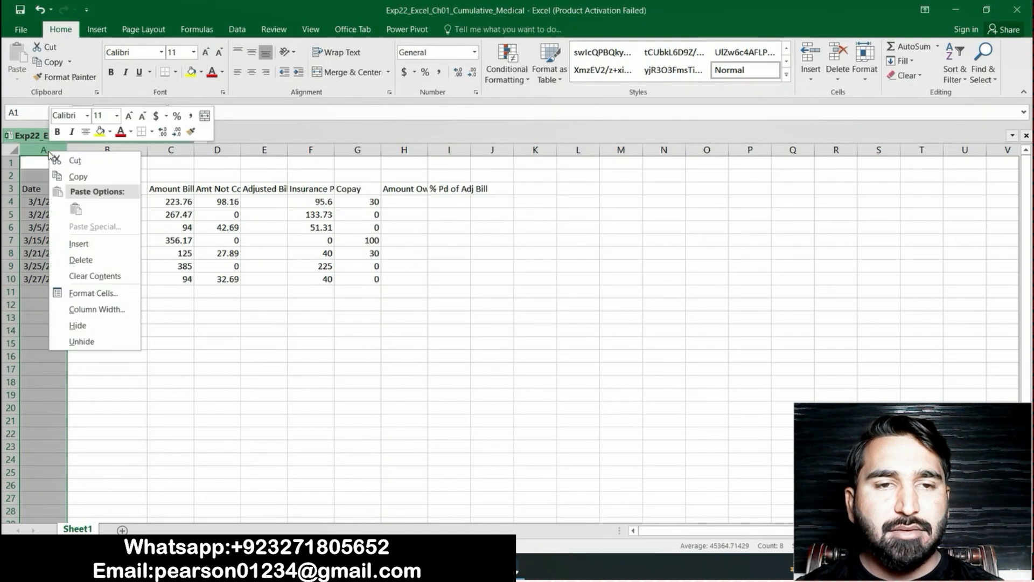
pyautogui.click(86, 250)
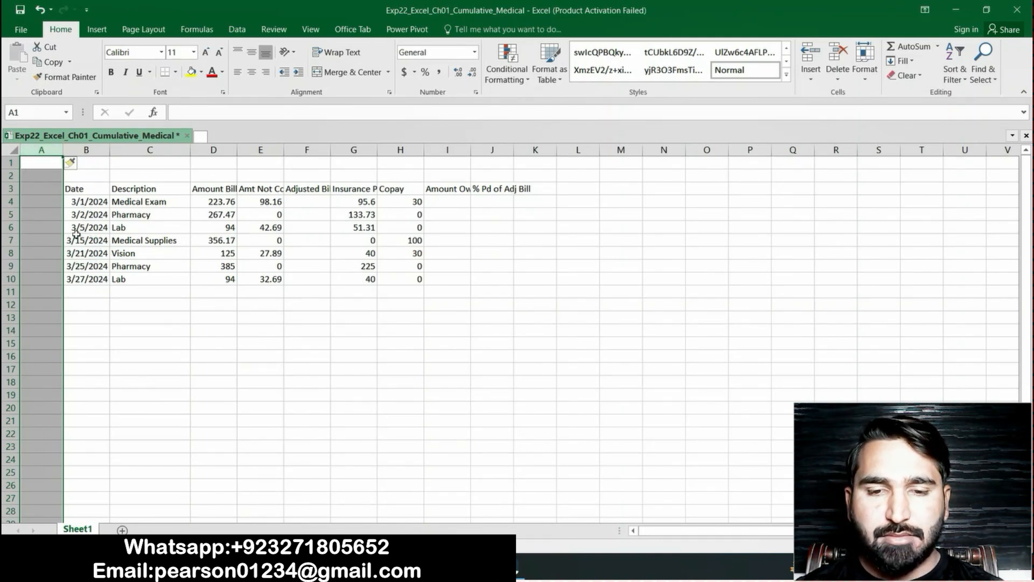
pyautogui.click(104, 327)
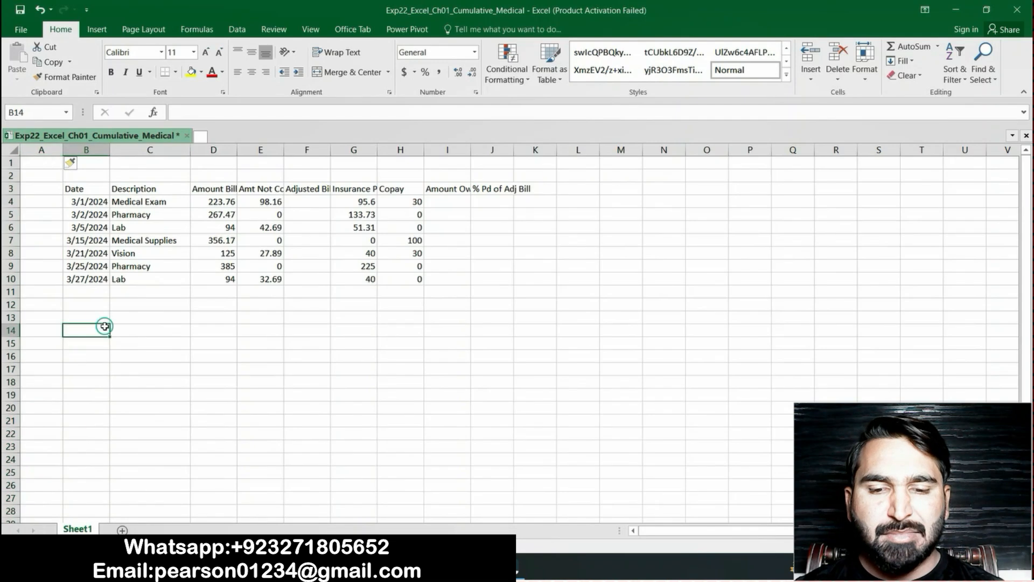
# Copy the label "Expense #" from the Word instructions into cell A3 of the Excel sheet, and return to the instructions
pyautogui.click(45, 186)
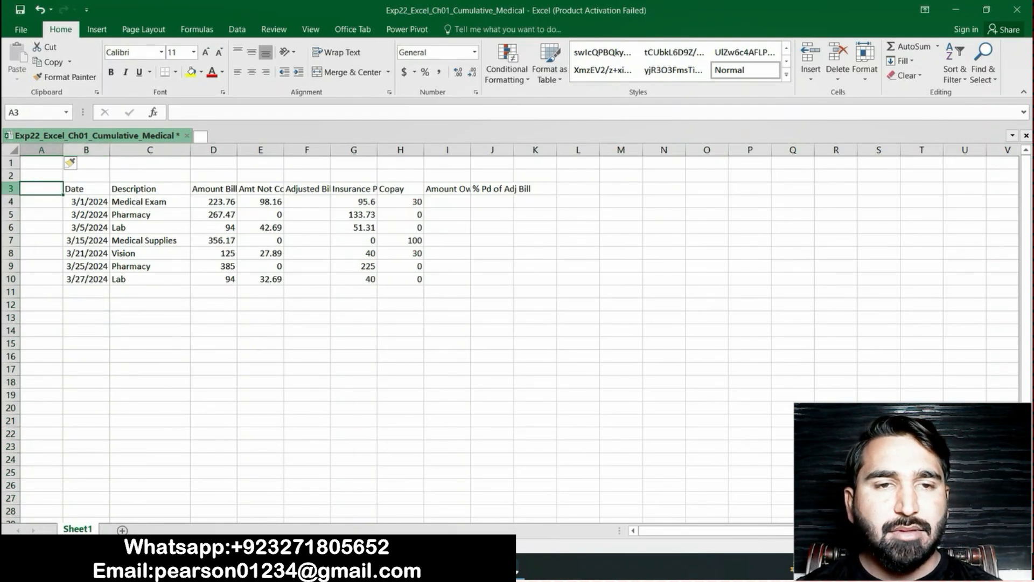
pyautogui.hotkey('alt', 'Tab')
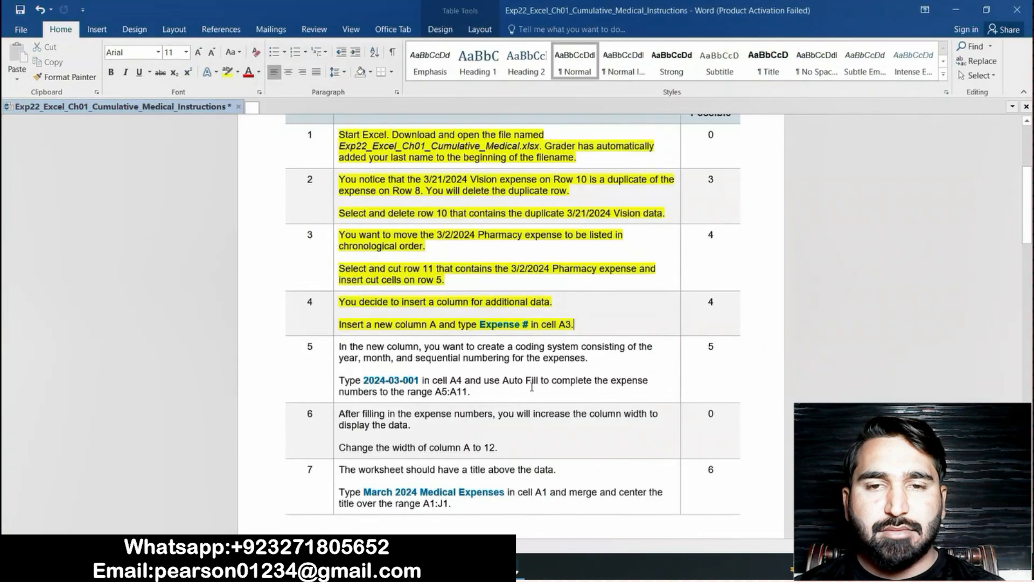
pyautogui.moveTo(480, 324); pyautogui.dragTo(533, 325)
pyautogui.hotkey('ctrl', 'c')
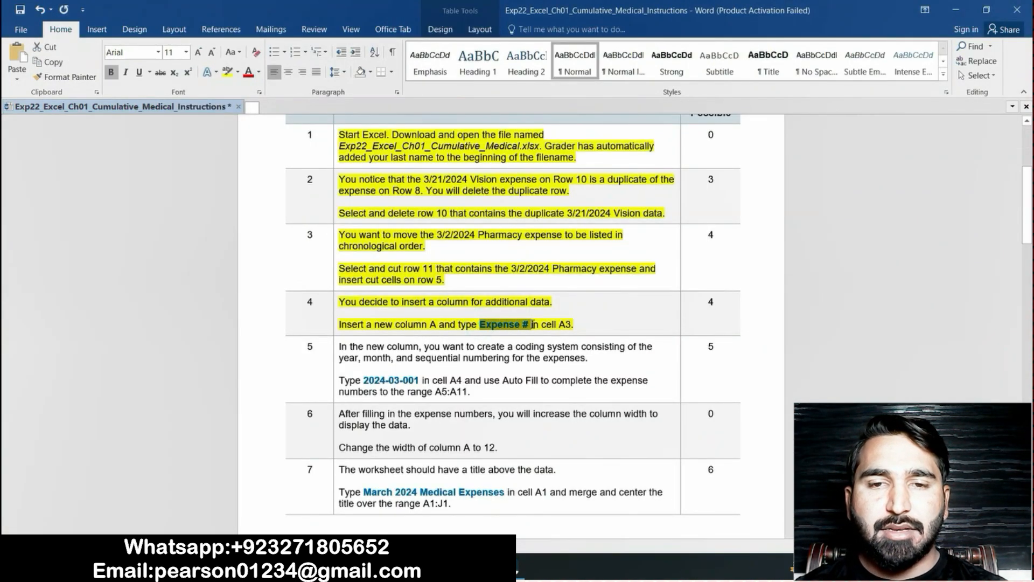
pyautogui.hotkey('alt', 'Tab')
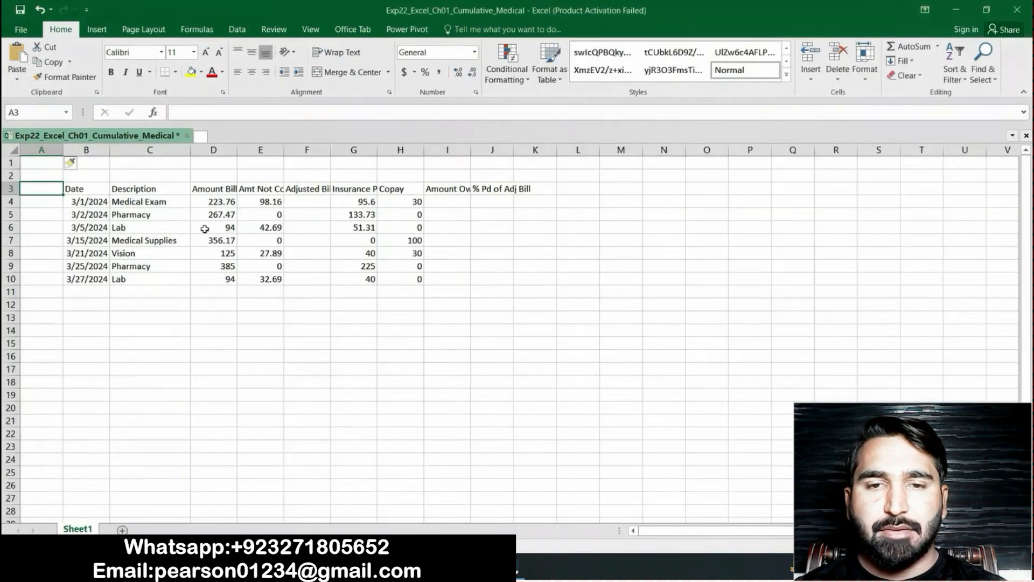
pyautogui.click(213, 113)
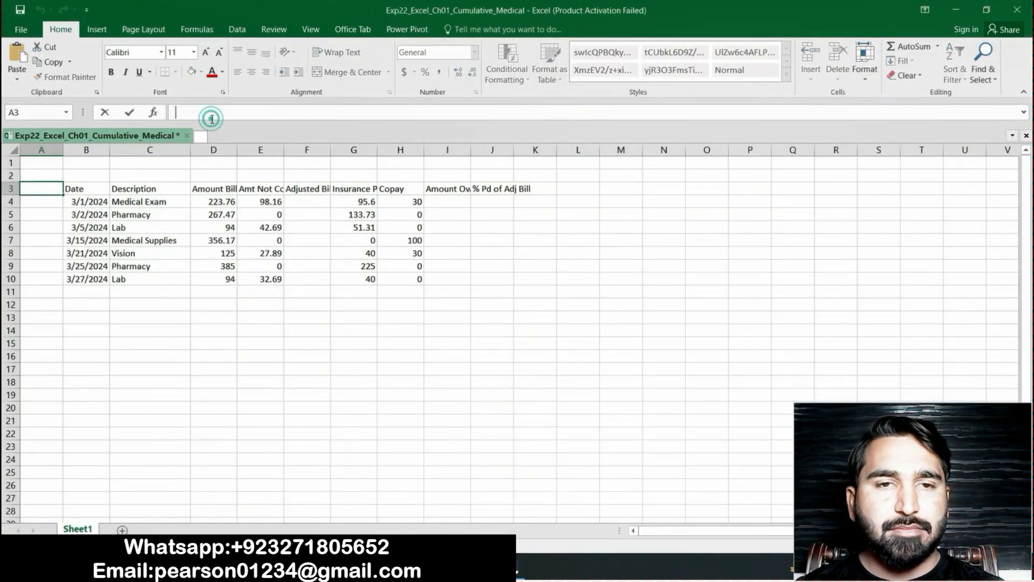
pyautogui.hotkey('ctrl', 'v')
pyautogui.press('Return')
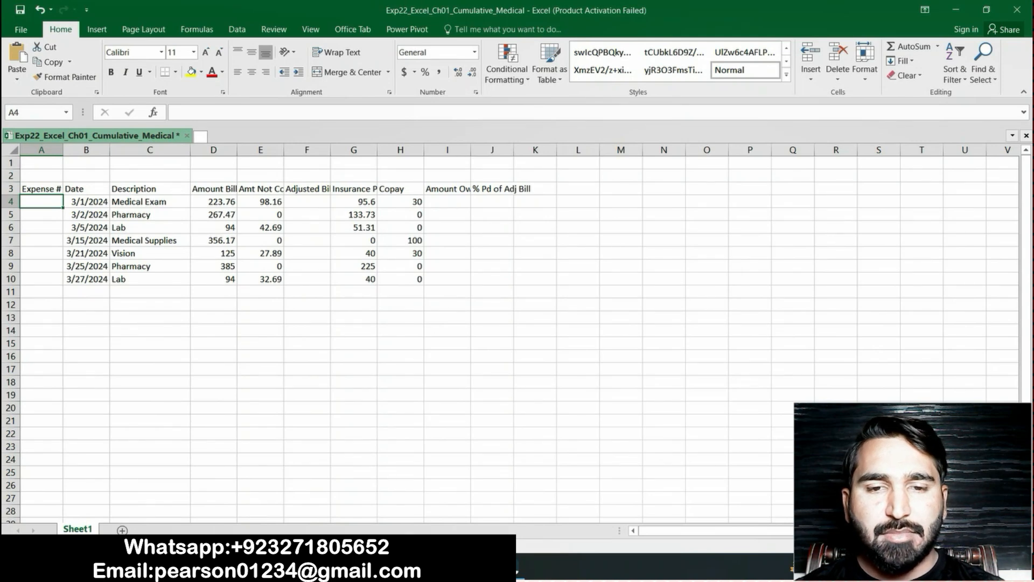
pyautogui.hotkey('alt', 'Tab')
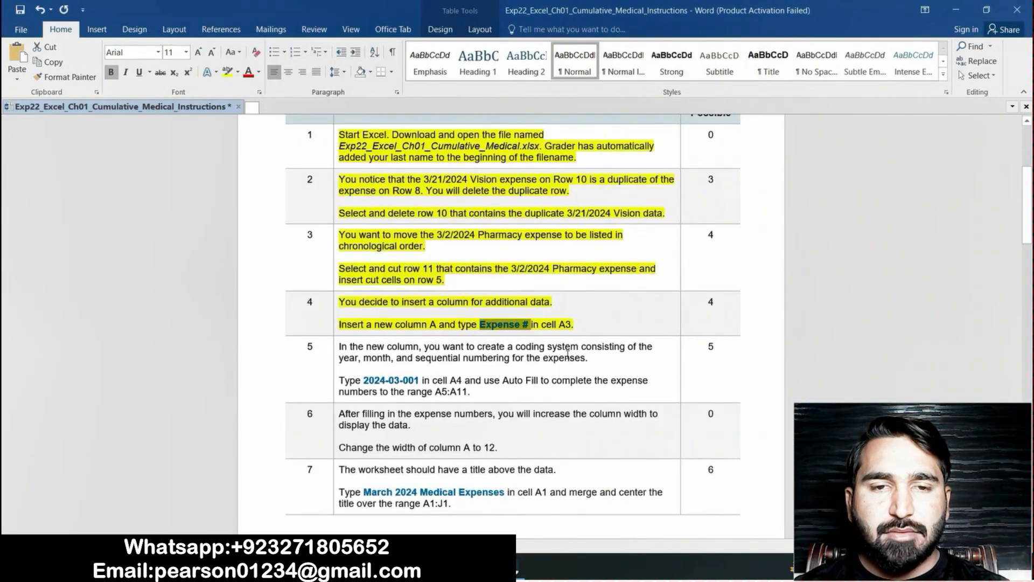
# Highlight the step 5 instruction text about the expense number coding system in yellow
pyautogui.click(598, 319)
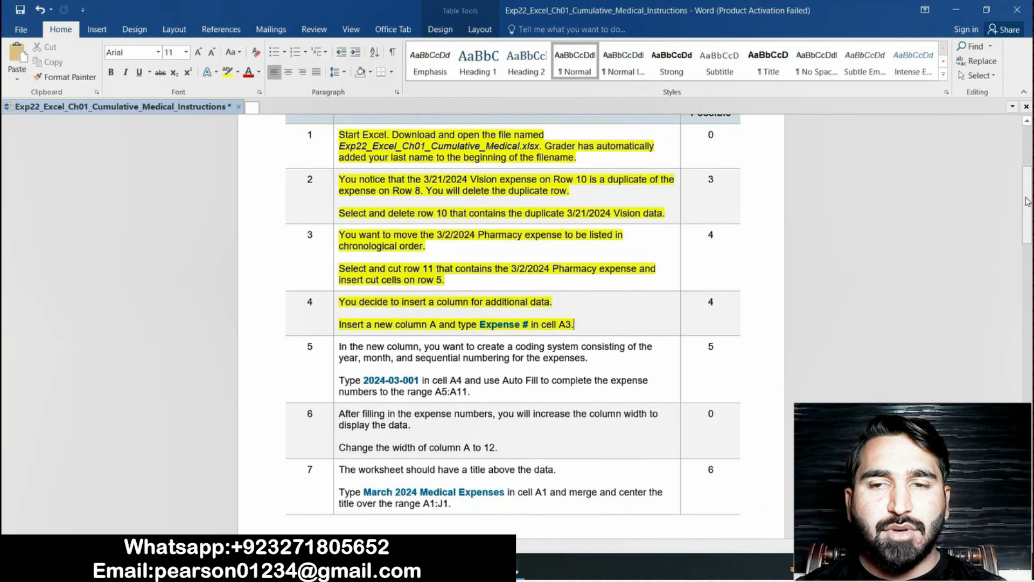
pyautogui.moveTo(1025, 198); pyautogui.dragTo(1033, 215)
pyautogui.scroll(-2, 568, 256)
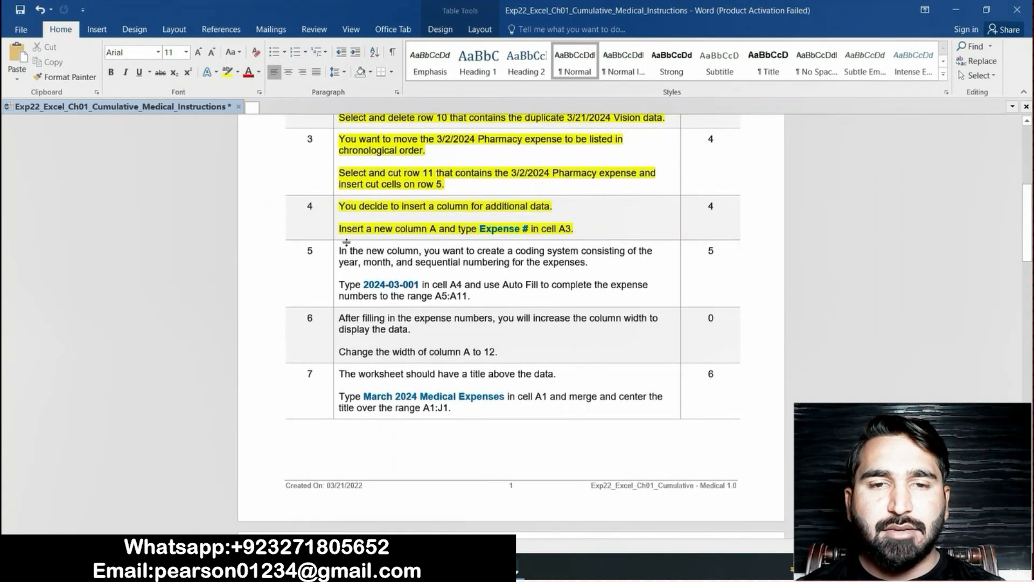
pyautogui.moveTo(338, 248); pyautogui.dragTo(476, 296)
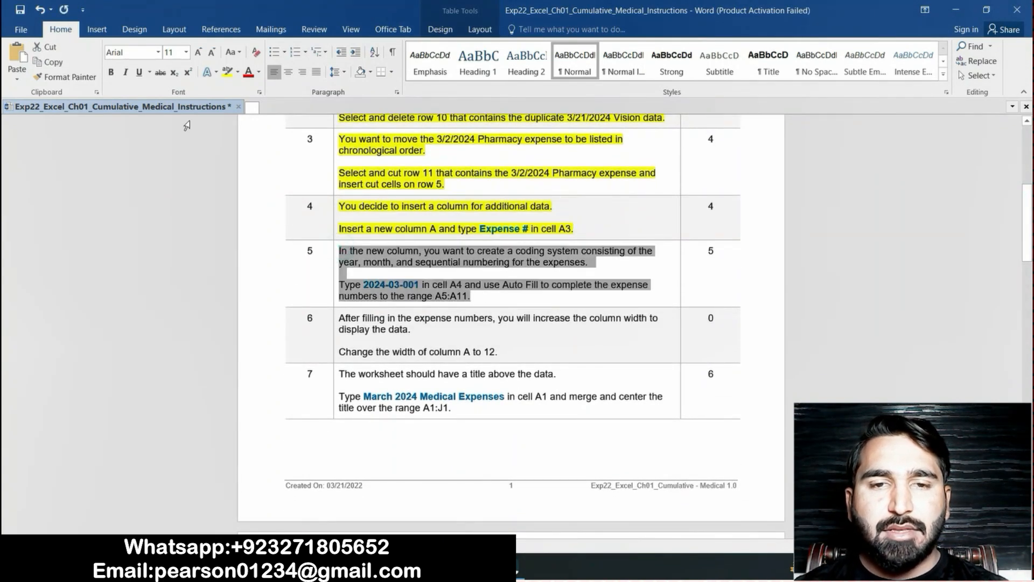
pyautogui.click(228, 72)
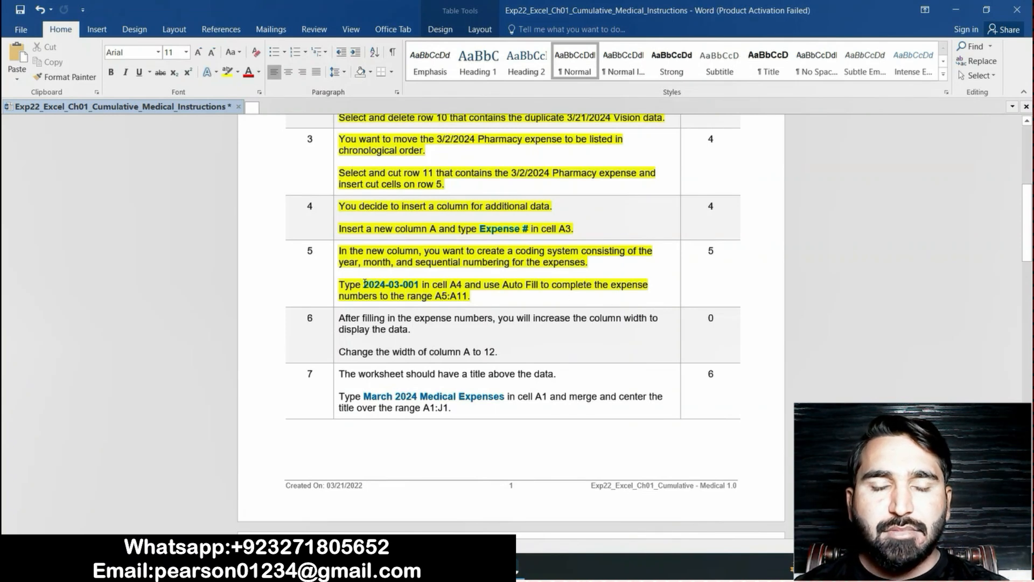
# Copy the code "2024-03-001" from the Word instructions into cell A4 of the Excel sheet
pyautogui.moveTo(365, 285); pyautogui.dragTo(413, 289)
pyautogui.hotkey('ctrl', 'c')
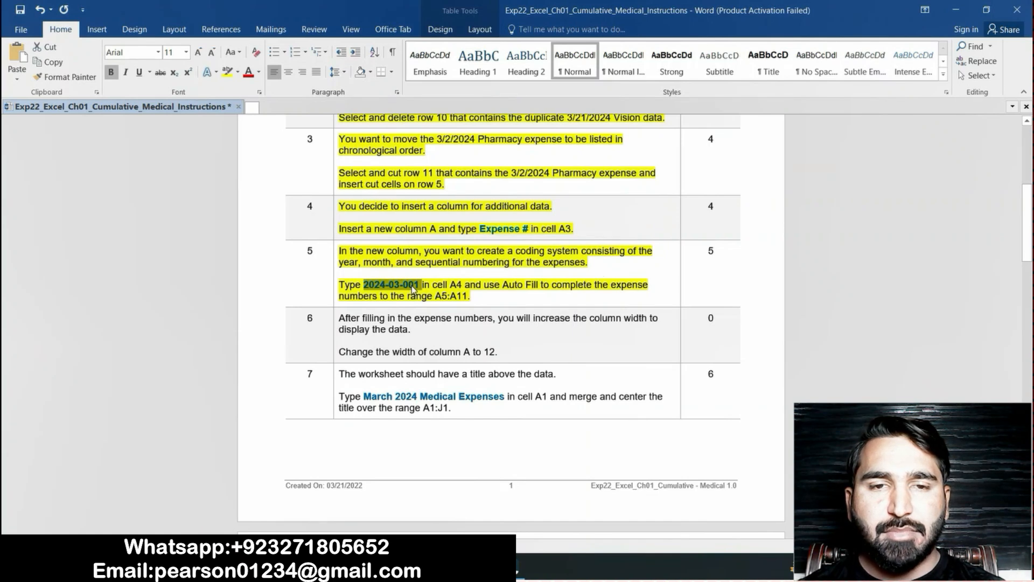
pyautogui.click(499, 568)
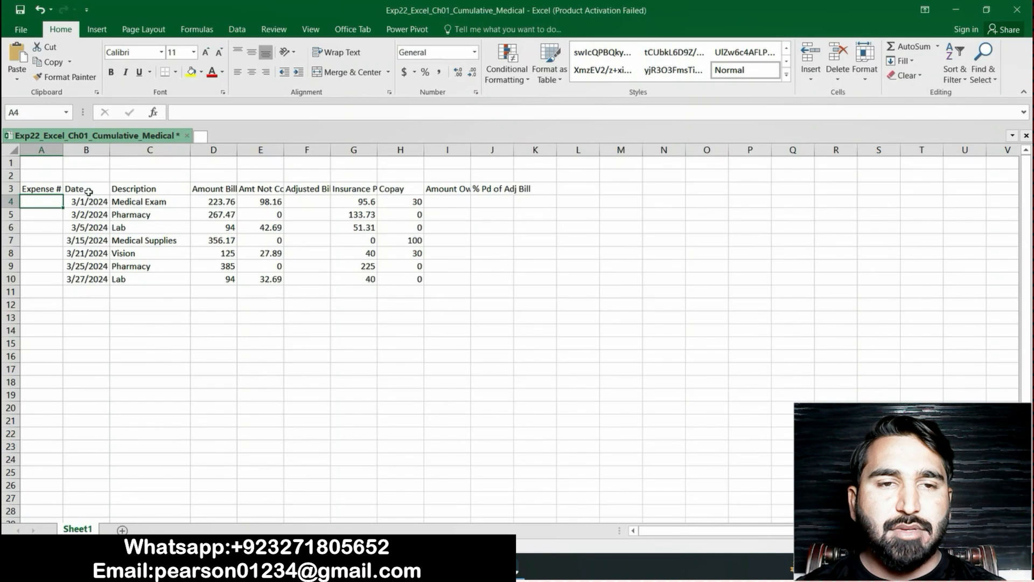
pyautogui.click(240, 114)
pyautogui.hotkey('ctrl', 'v')
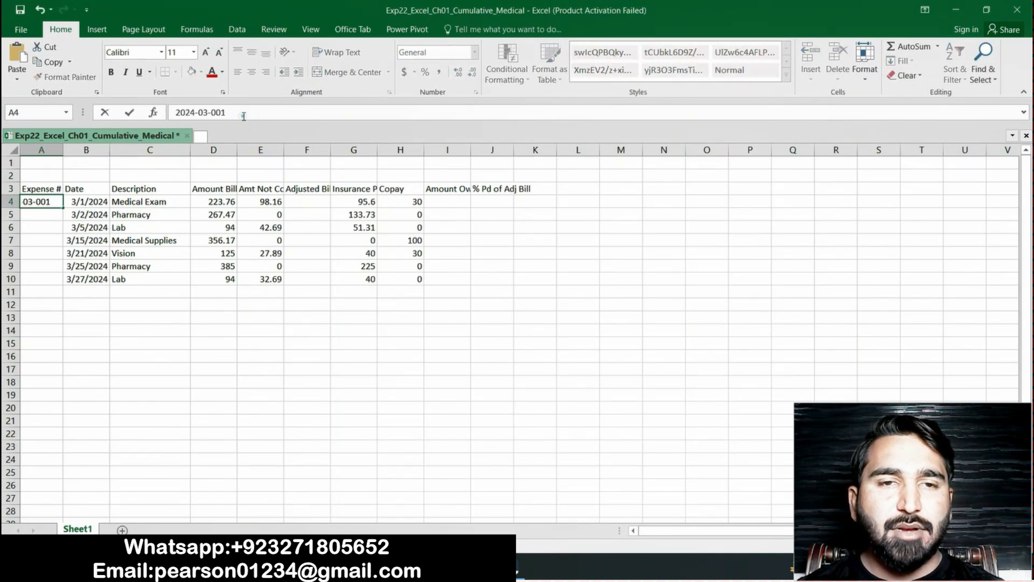
pyautogui.press('Return')
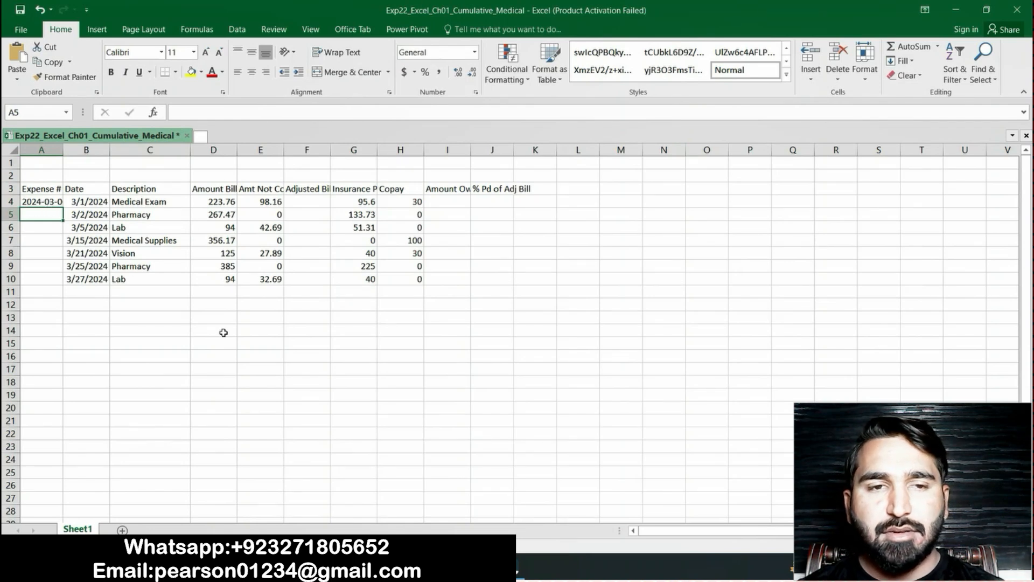
# Auto Fill the expense number from cell A4 down through A11, checking the range against the Word instructions
pyautogui.click(48, 200)
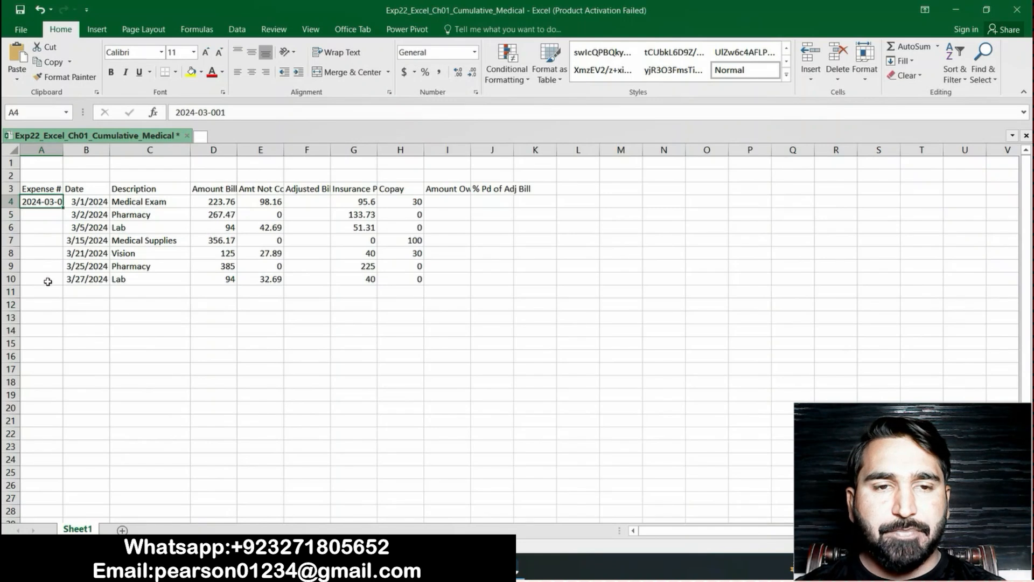
pyautogui.hotkey('alt', 'Tab')
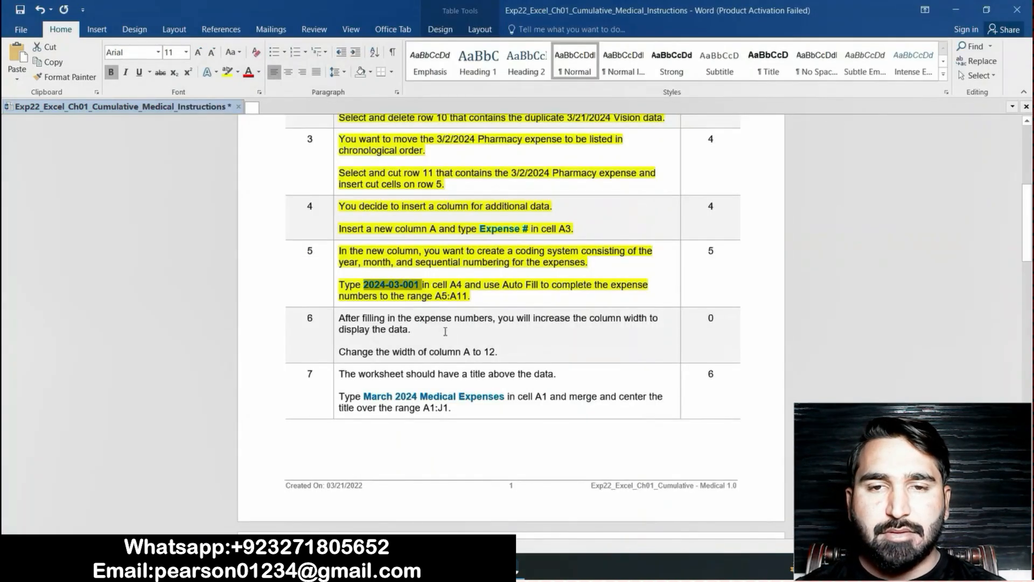
pyautogui.hotkey('alt', 'Tab')
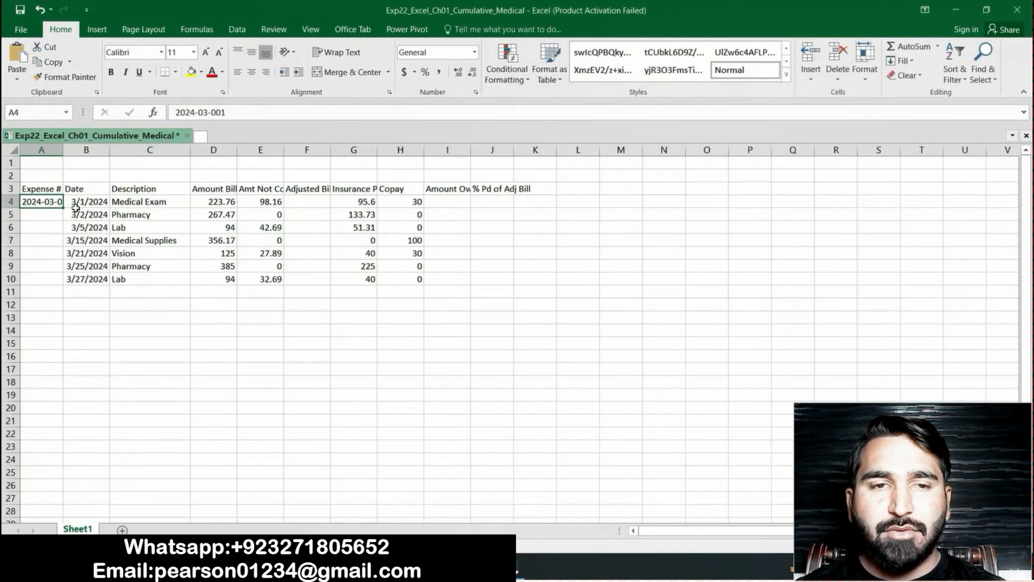
pyautogui.moveTo(63, 206); pyautogui.dragTo(63, 300)
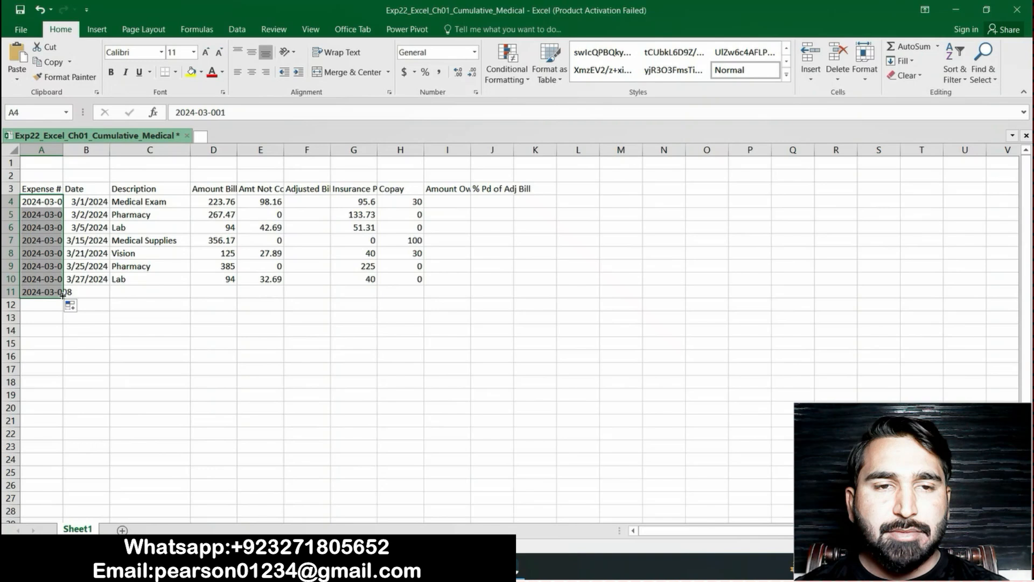
pyautogui.click(154, 308)
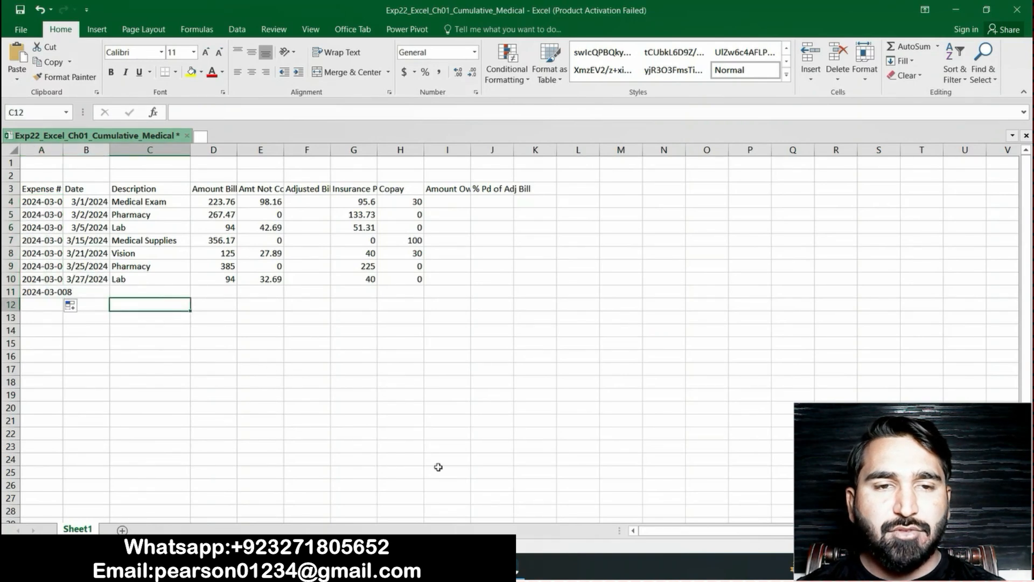
# Return to the Word instructions and highlight the step 6 text about widening column A in yellow
pyautogui.hotkey('alt', 'Tab')
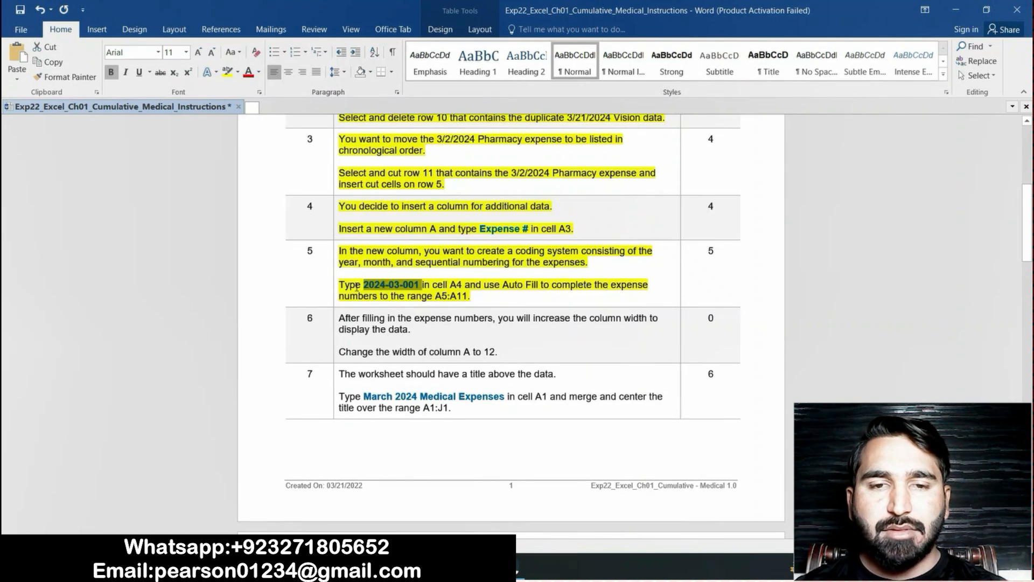
pyautogui.click(475, 297)
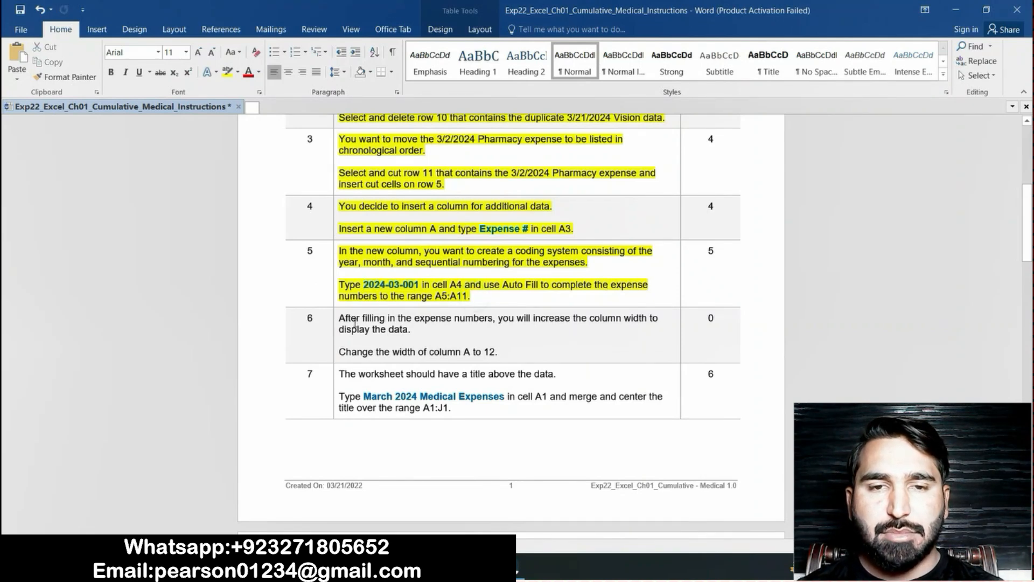
pyautogui.moveTo(341, 319); pyautogui.dragTo(498, 353)
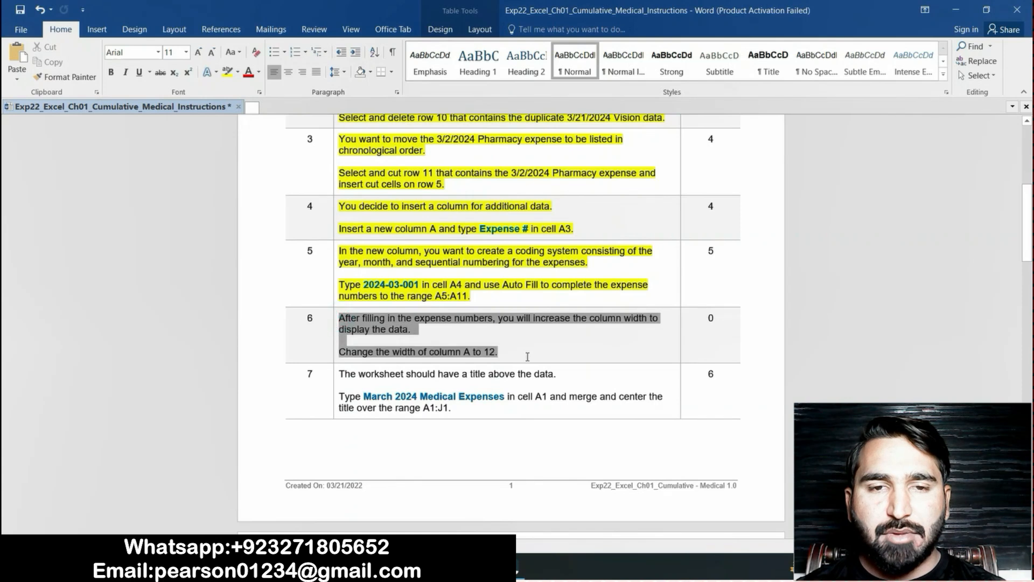
pyautogui.click(227, 72)
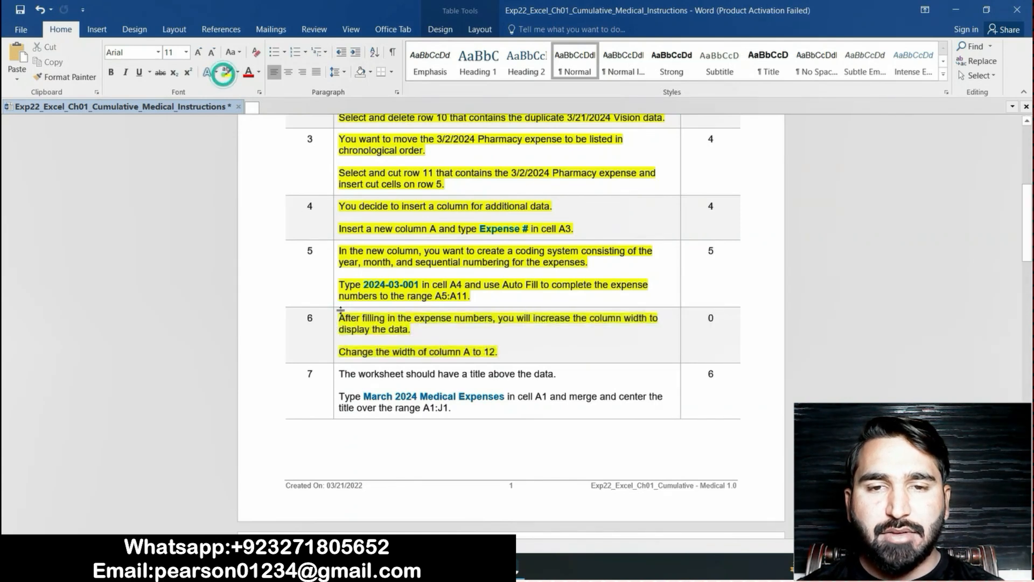
pyautogui.click(341, 329)
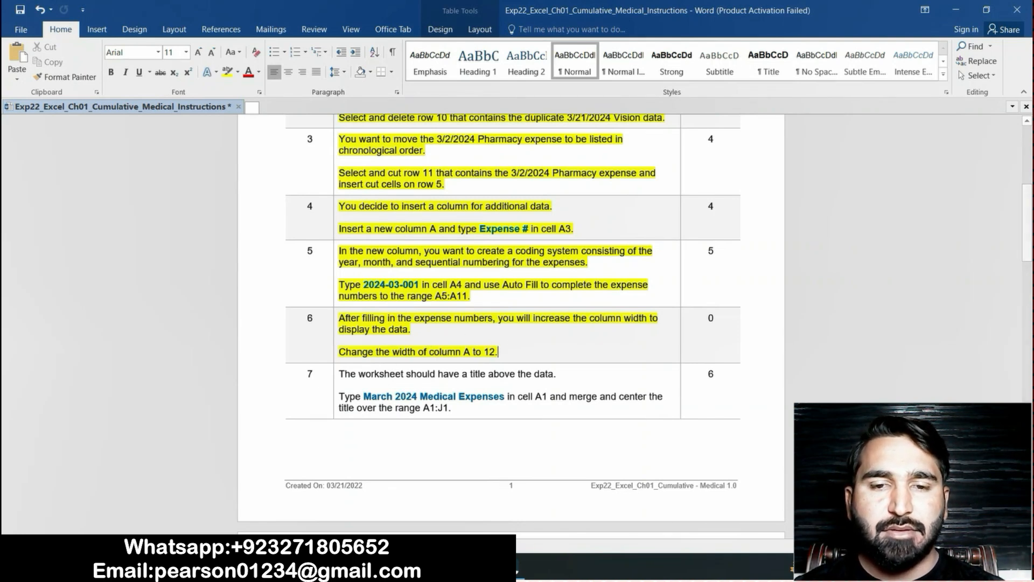
# Switch to the Excel workbook and set the width of column A to 12
pyautogui.moveTo(477, 569)
pyautogui.click(478, 501)
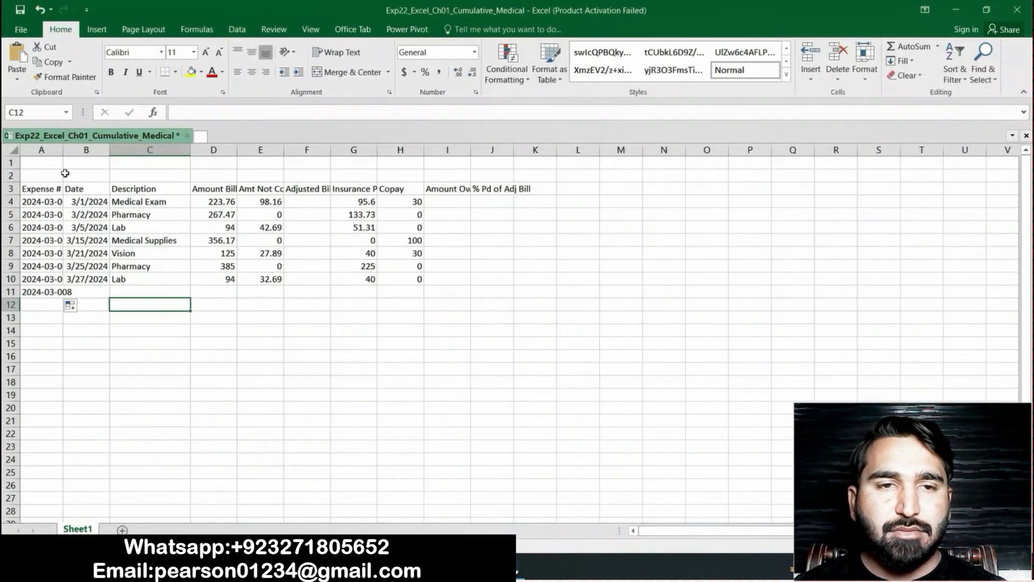
pyautogui.click(47, 150)
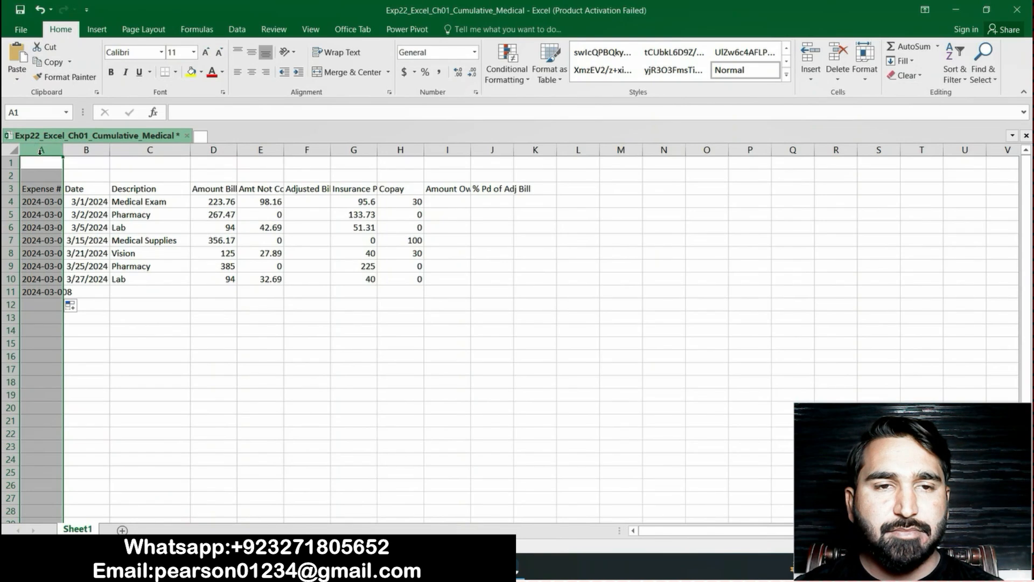
pyautogui.rightClick(41, 152)
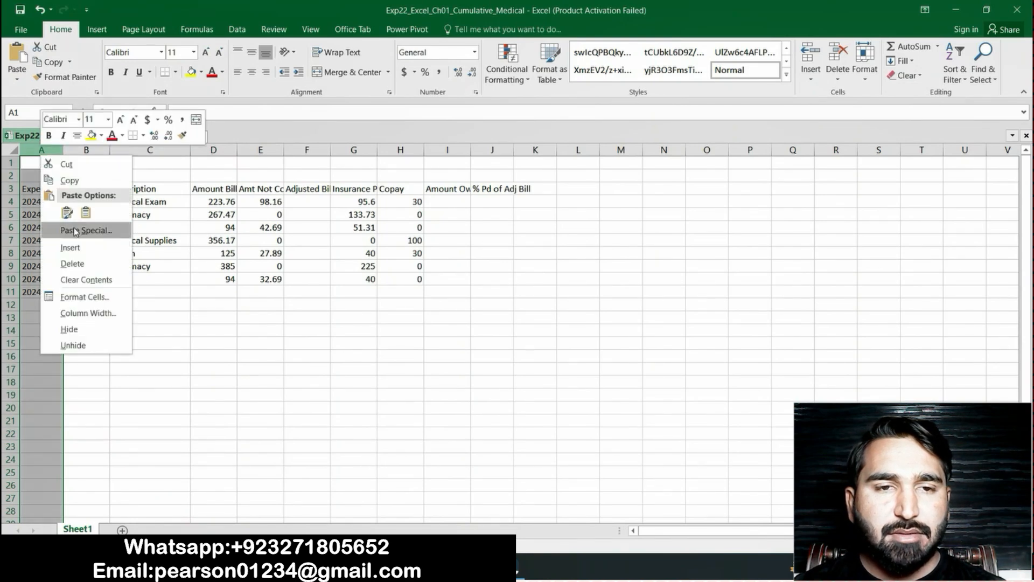
pyautogui.click(82, 313)
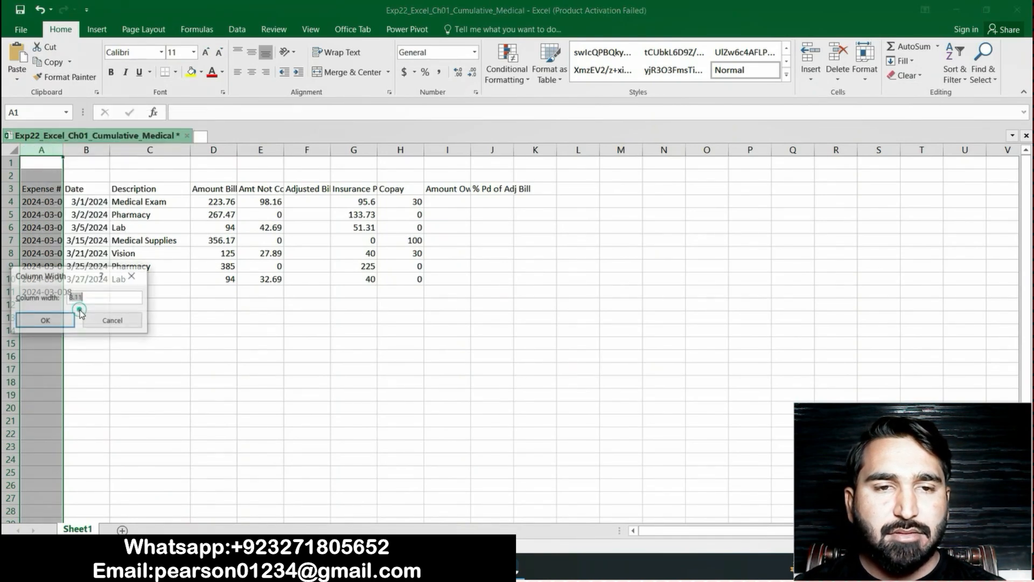
pyautogui.press('BackSpace')
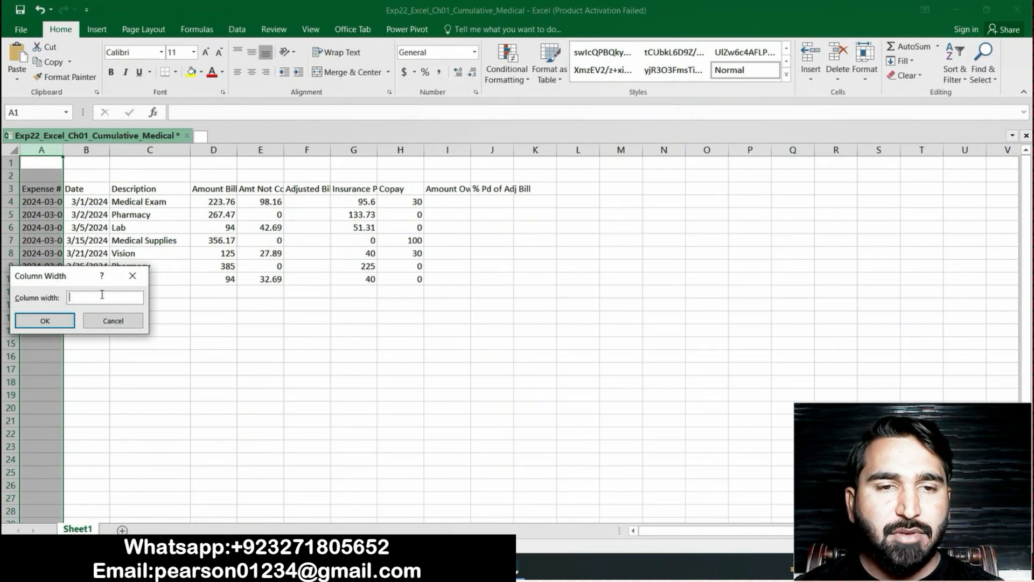
pyautogui.click(61, 320)
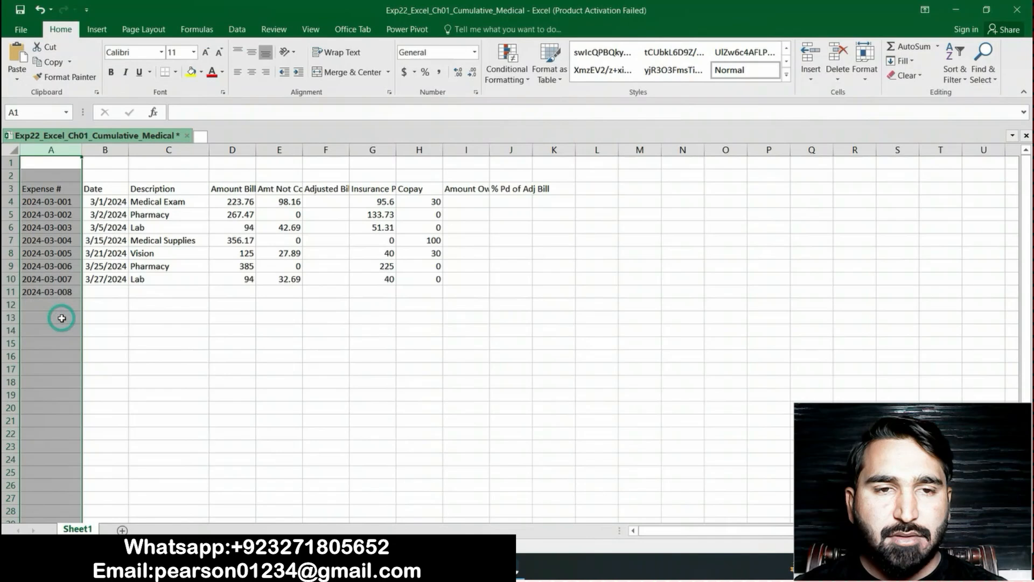
pyautogui.click(135, 330)
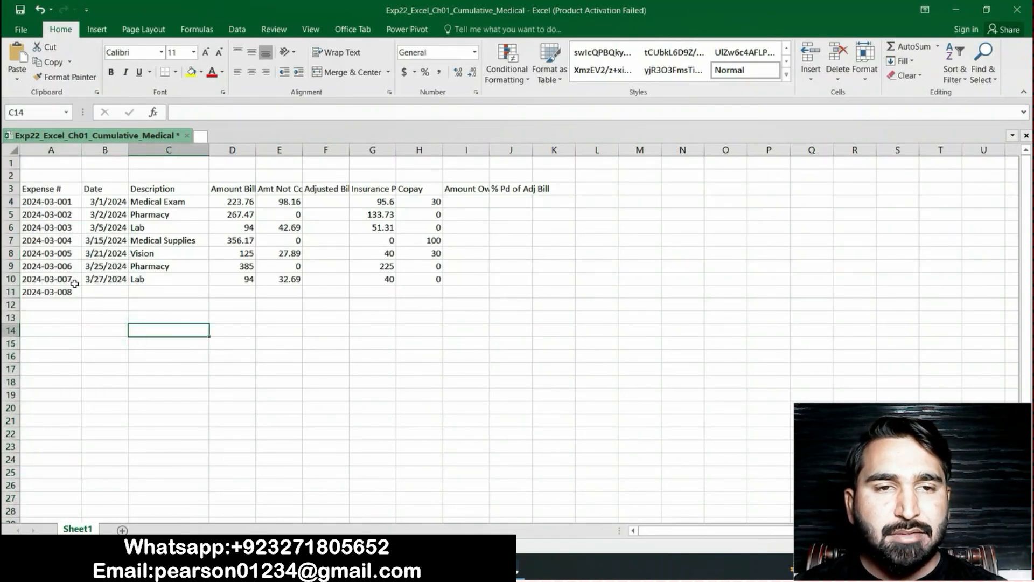
# Return to the Word instructions and highlight the step 7 text about the worksheet title in yellow
pyautogui.hotkey('alt', 'Tab')
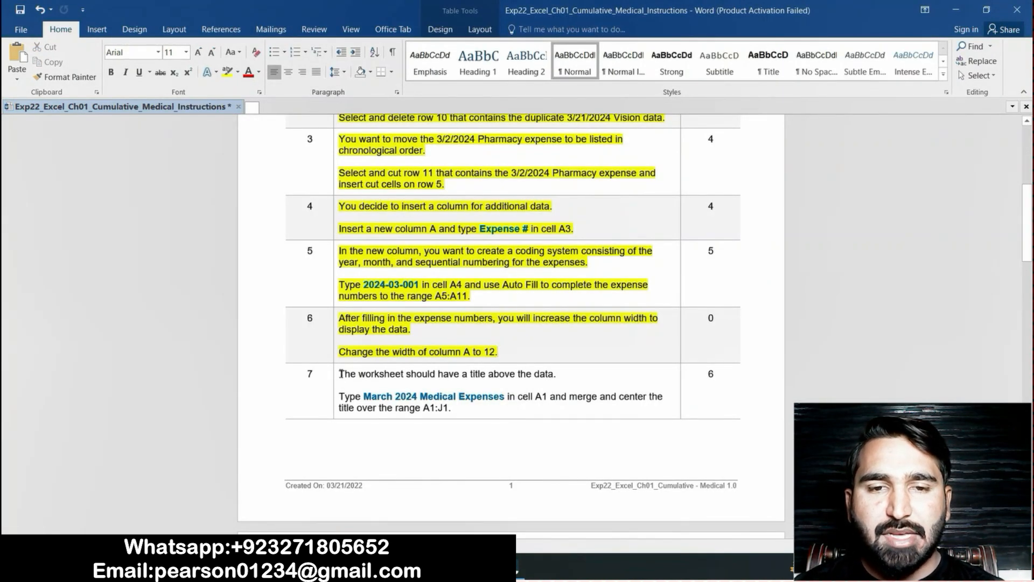
pyautogui.moveTo(340, 373); pyautogui.dragTo(452, 408)
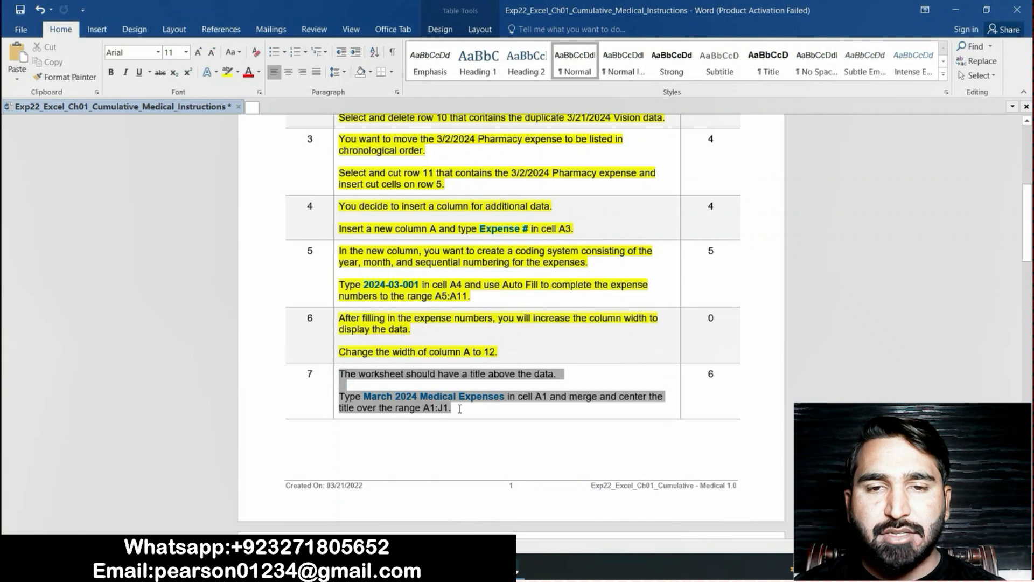
pyautogui.click(227, 72)
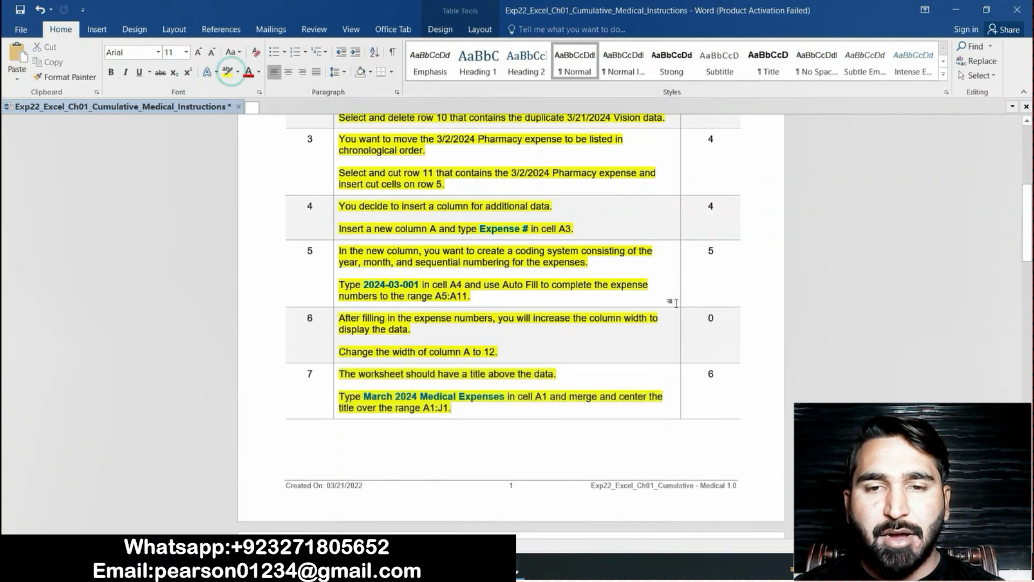
# Copy the title "March 2024 Medical Expenses" from the Word instructions into cell A1 of the Excel sheet
pyautogui.moveTo(1027, 239); pyautogui.dragTo(1027, 264)
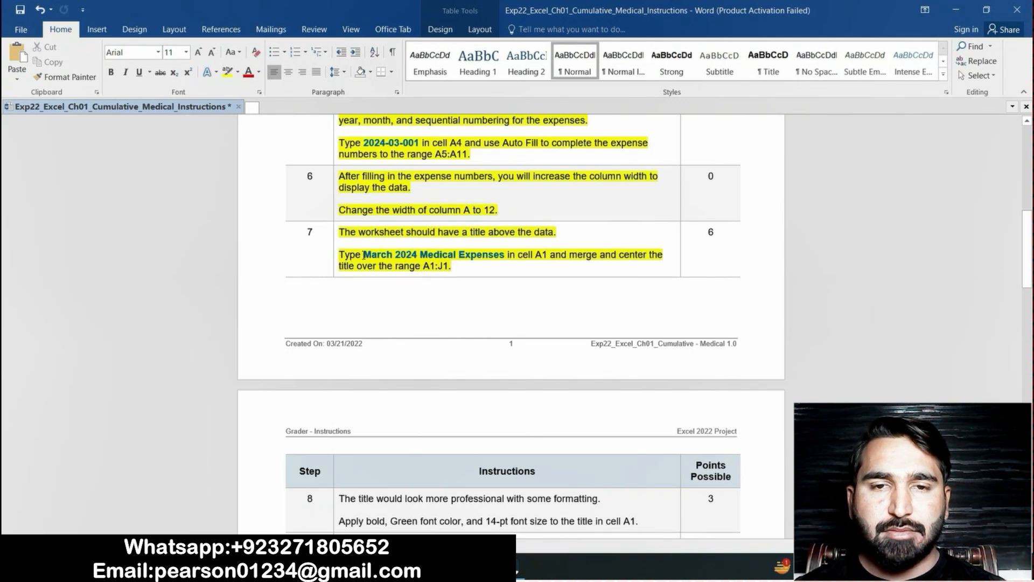
pyautogui.moveTo(364, 254); pyautogui.dragTo(485, 261)
pyautogui.hotkey('ctrl', 'c')
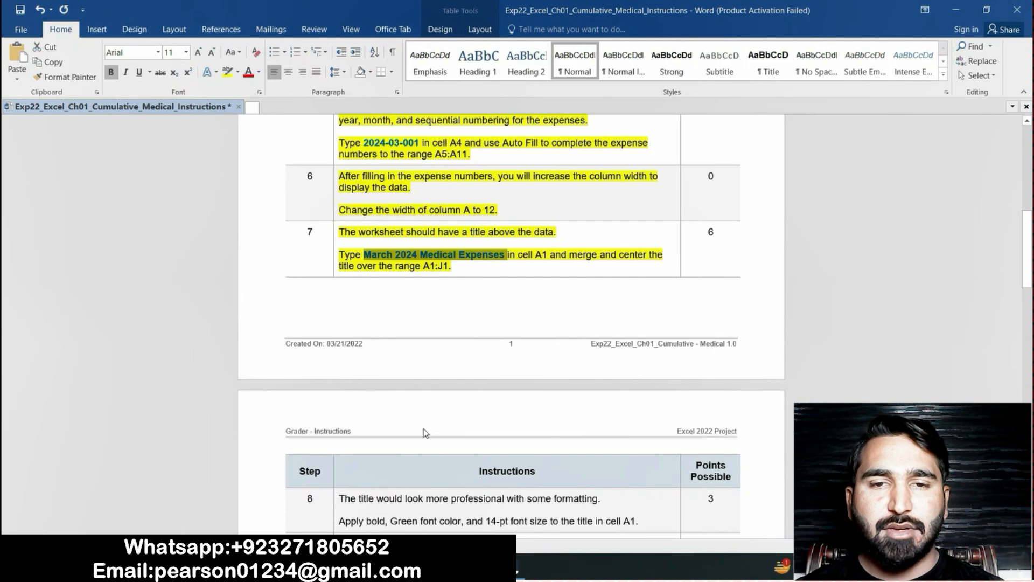
pyautogui.hotkey('alt', 'Tab')
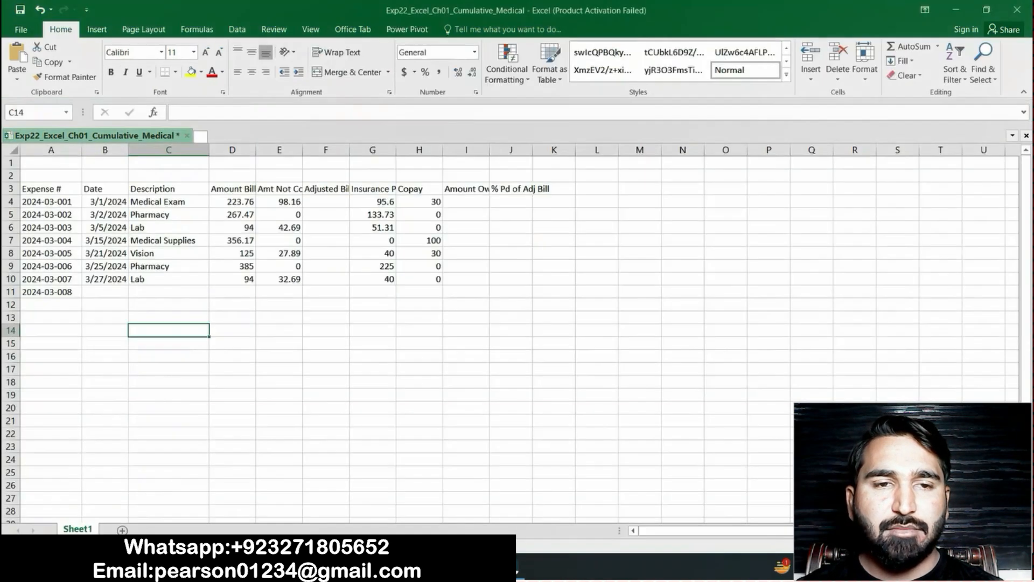
pyautogui.click(65, 163)
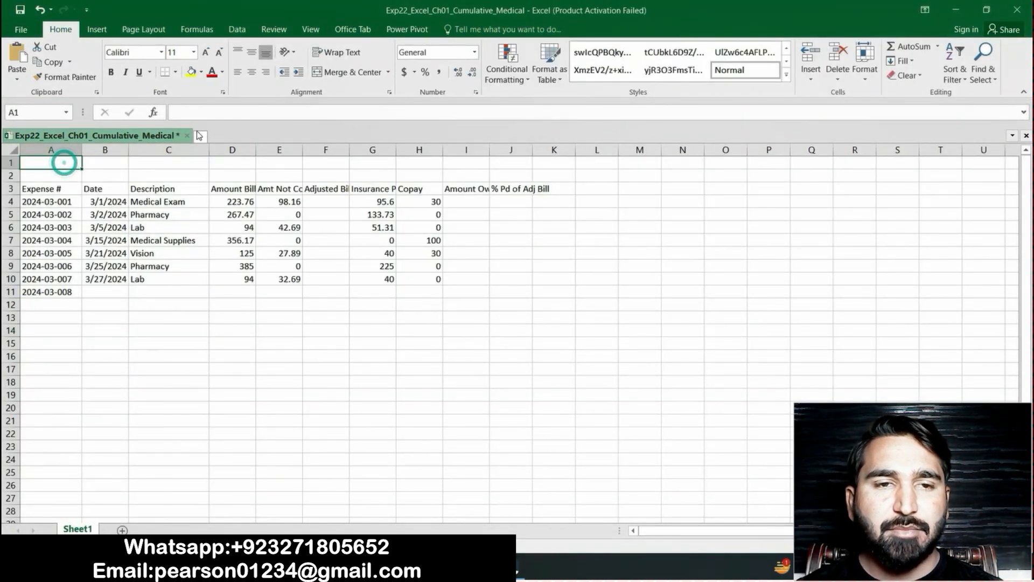
pyautogui.click(221, 115)
pyautogui.hotkey('ctrl', 'v')
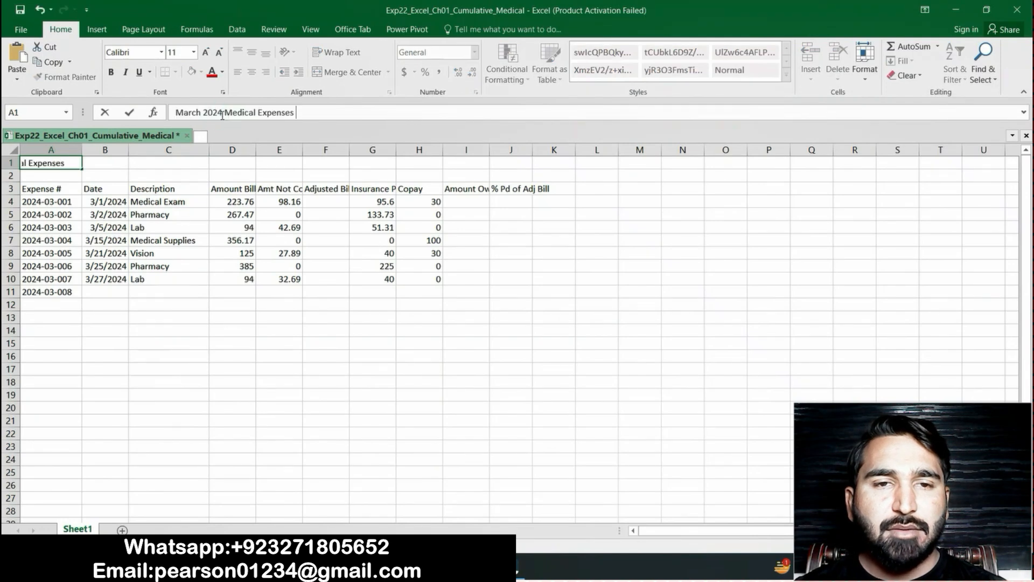
pyautogui.press('Return')
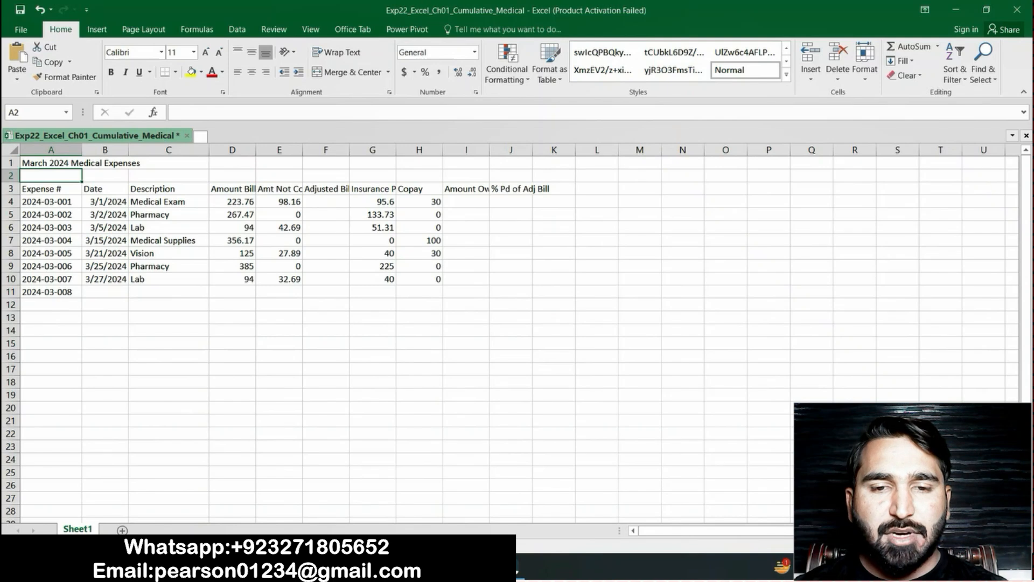
# Check the end of step 7 in the Word instructions, and merge and center the title across A1:J1 in the Excel sheet
pyautogui.hotkey('alt', 'Tab')
pyautogui.moveTo(569, 255); pyautogui.dragTo(452, 266)
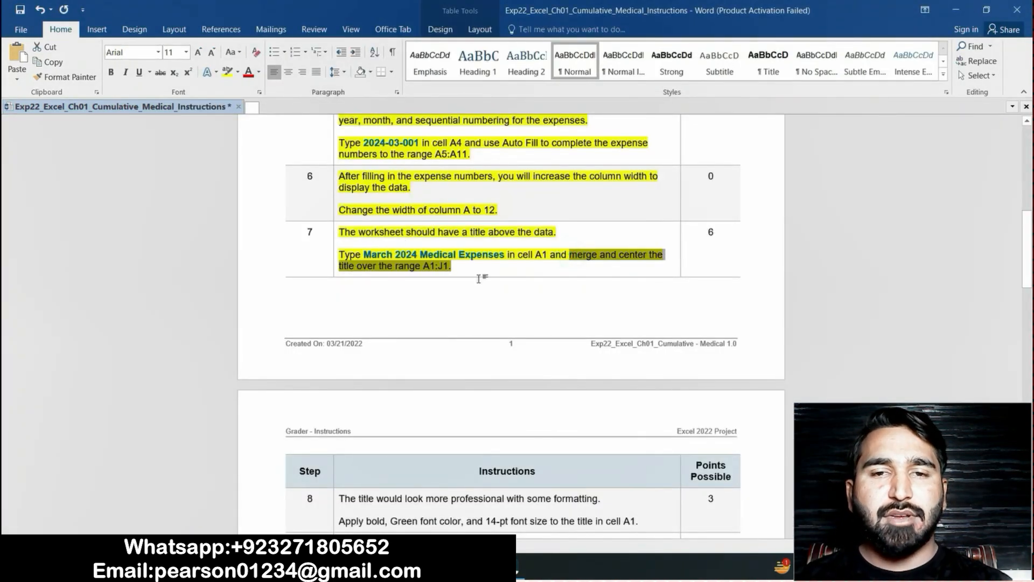
pyautogui.hotkey('alt', 'Tab')
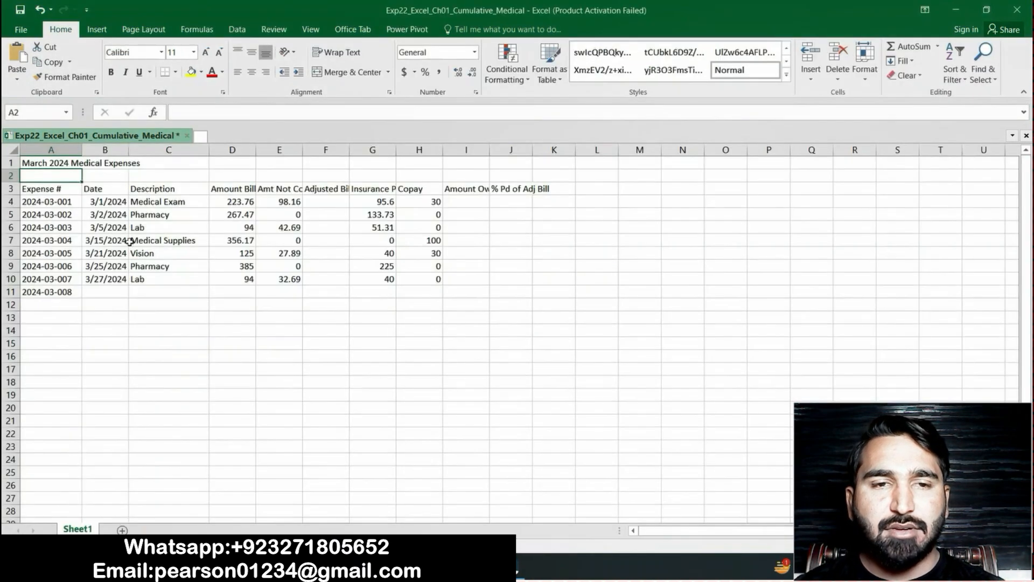
pyautogui.click(185, 163)
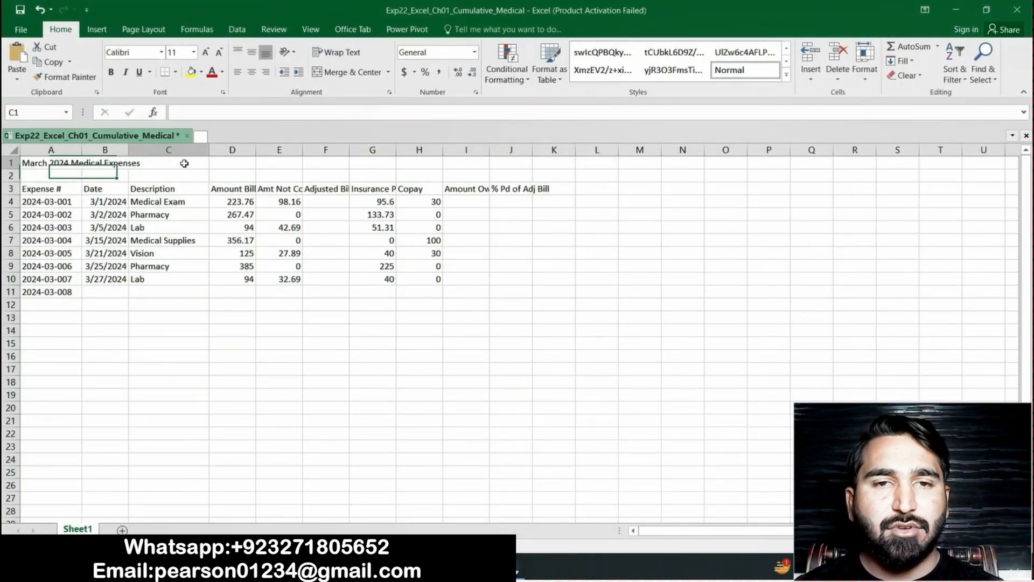
pyautogui.moveTo(39, 161); pyautogui.dragTo(499, 156)
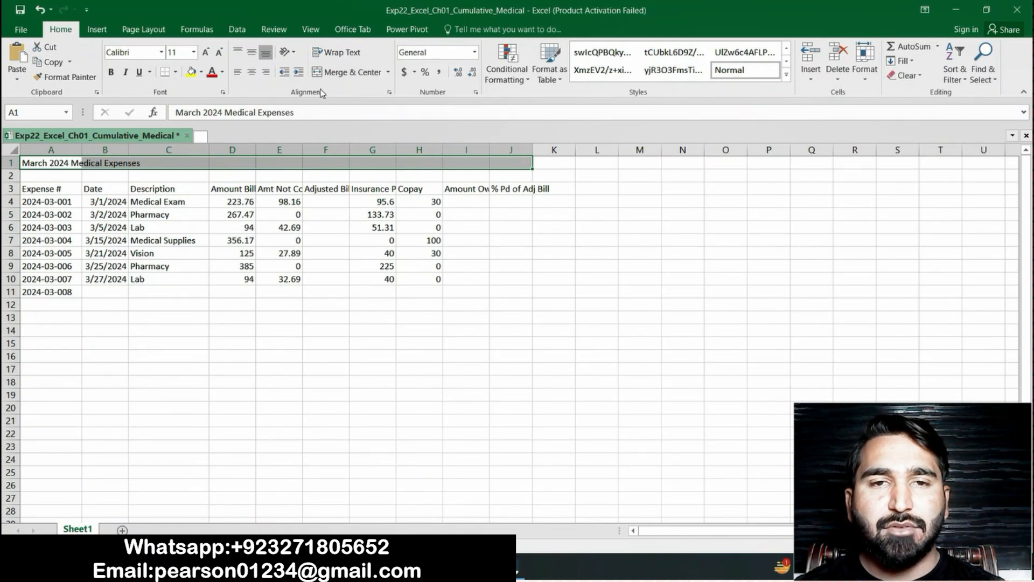
pyautogui.click(388, 74)
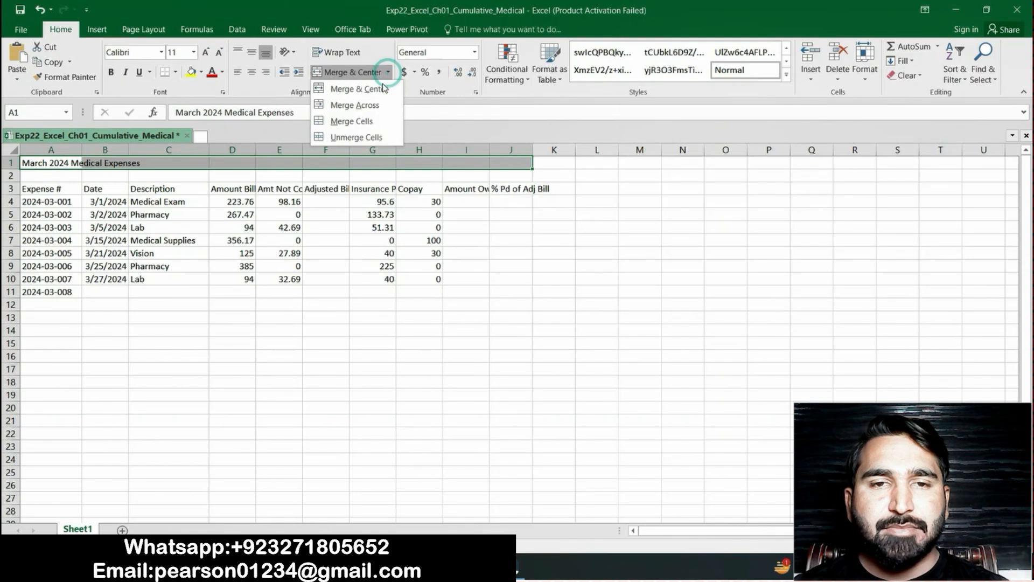
pyautogui.click(377, 90)
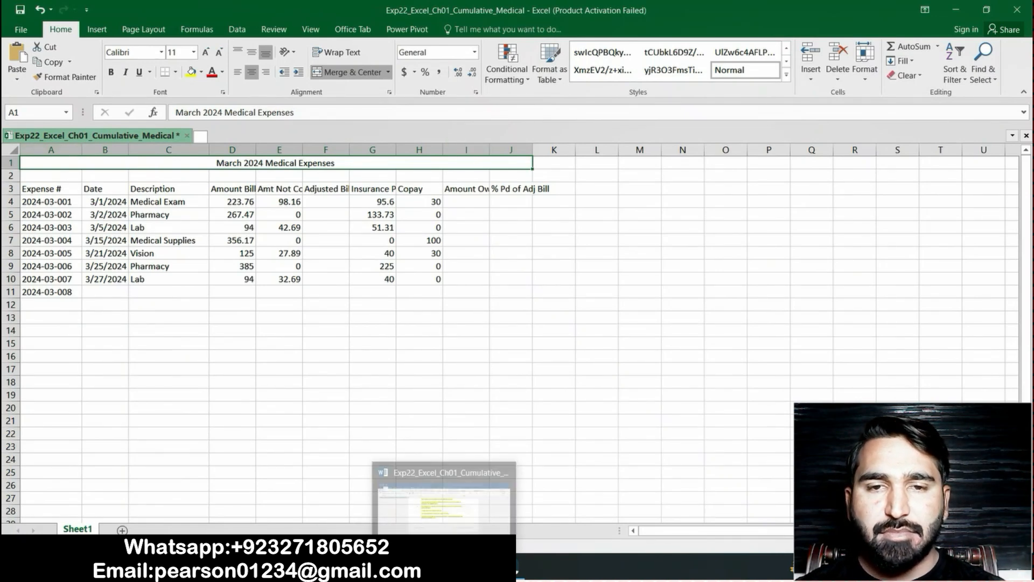
# Return to the Word instructions and highlight the step 8 text about formatting the title in yellow
pyautogui.click(444, 568)
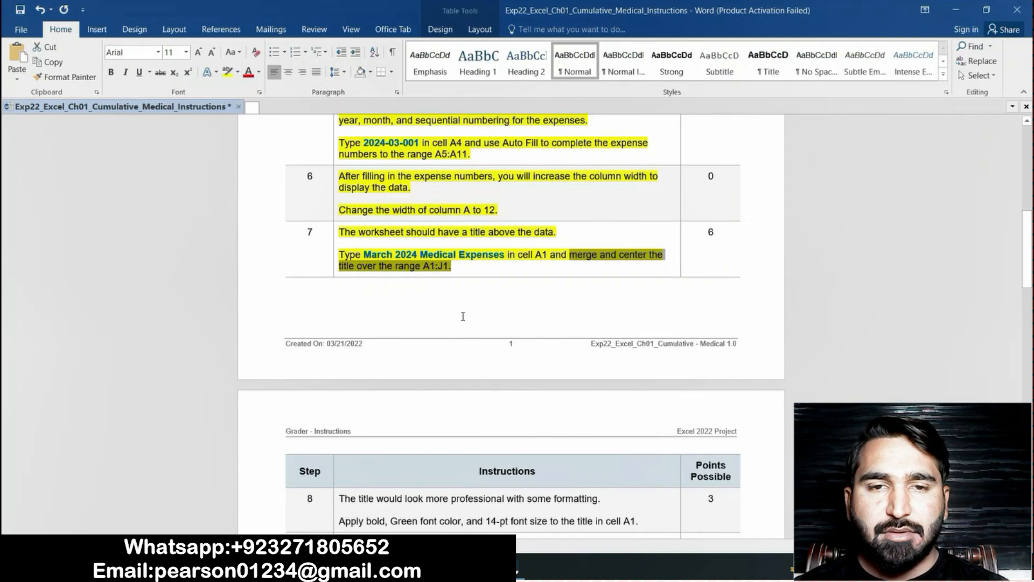
pyautogui.click(466, 269)
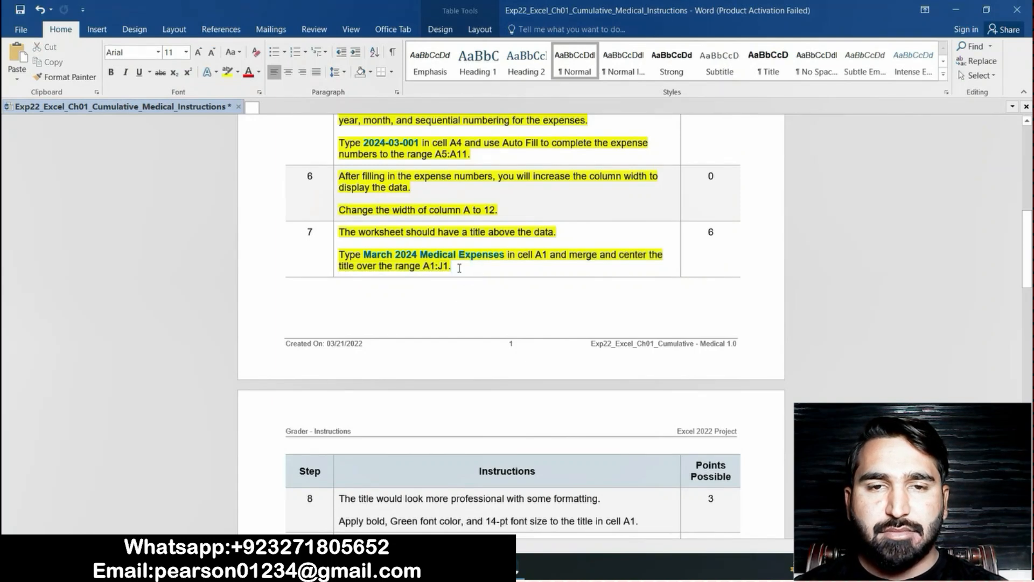
pyautogui.moveTo(1027, 263); pyautogui.dragTo(1027, 298)
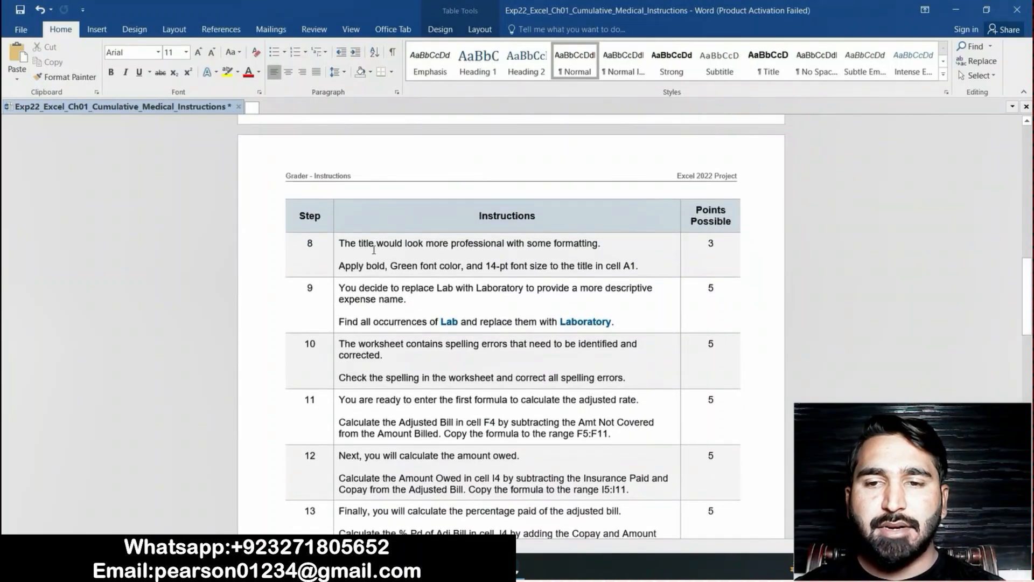
pyautogui.click(336, 243)
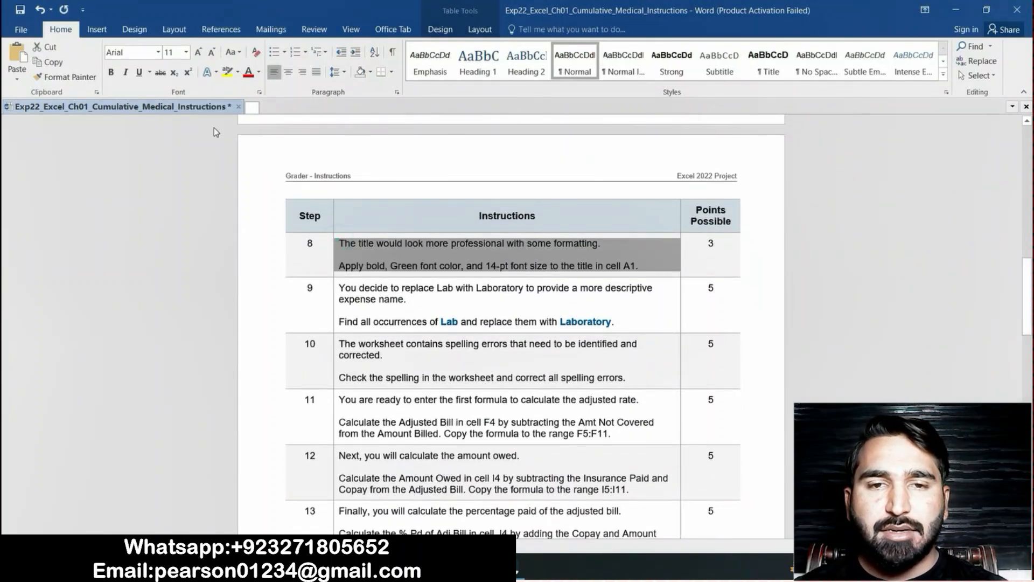
pyautogui.click(228, 72)
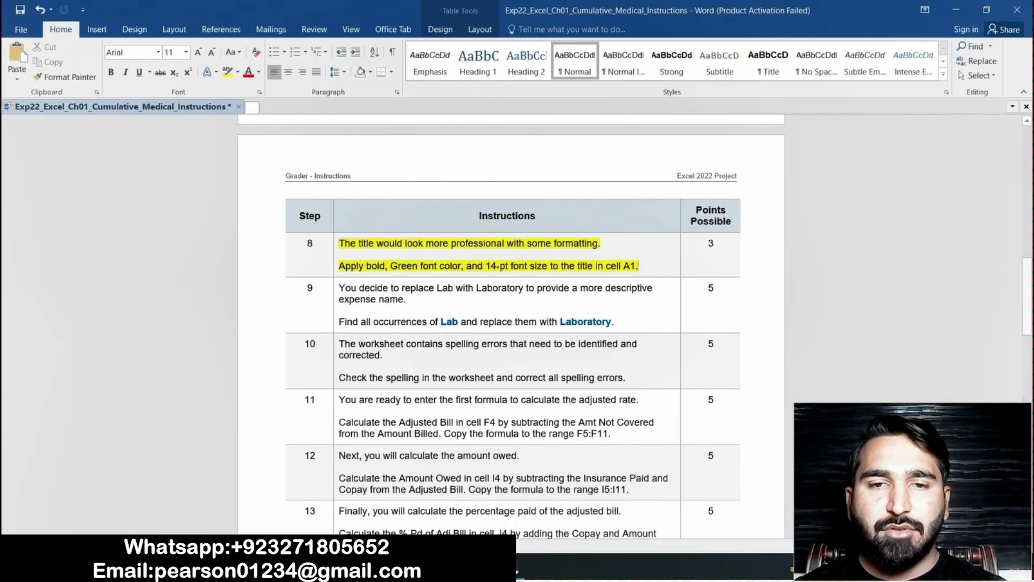
# Switch to the Excel workbook and make the title in cell A1 bold with the standard Green font color
pyautogui.hotkey('alt', 'Tab')
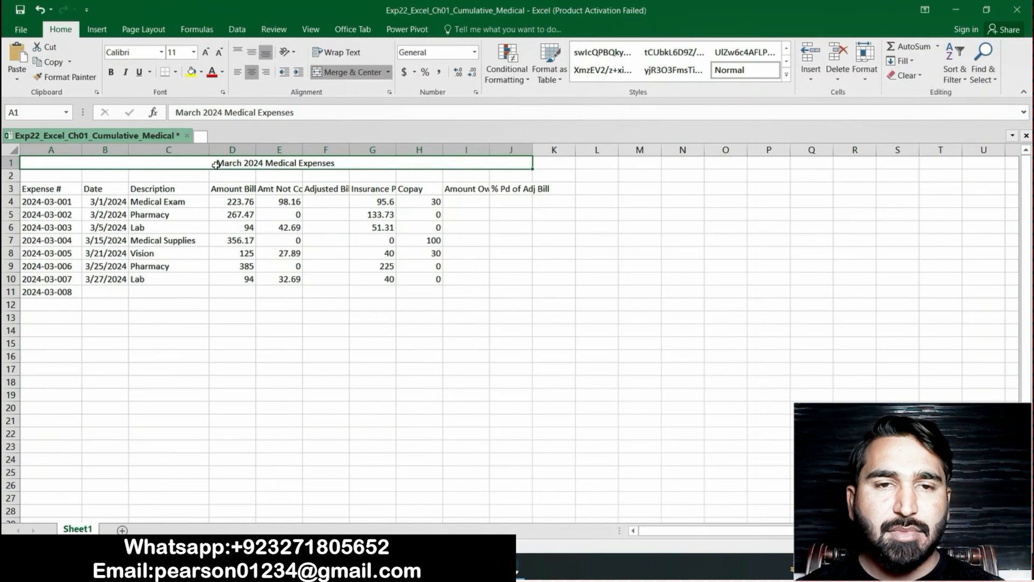
pyautogui.click(111, 71)
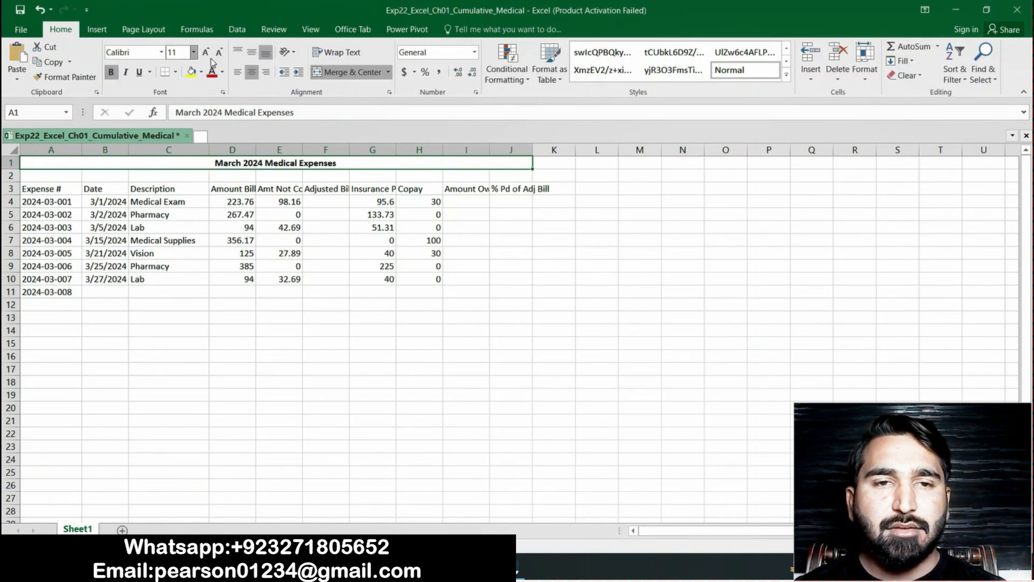
pyautogui.click(223, 74)
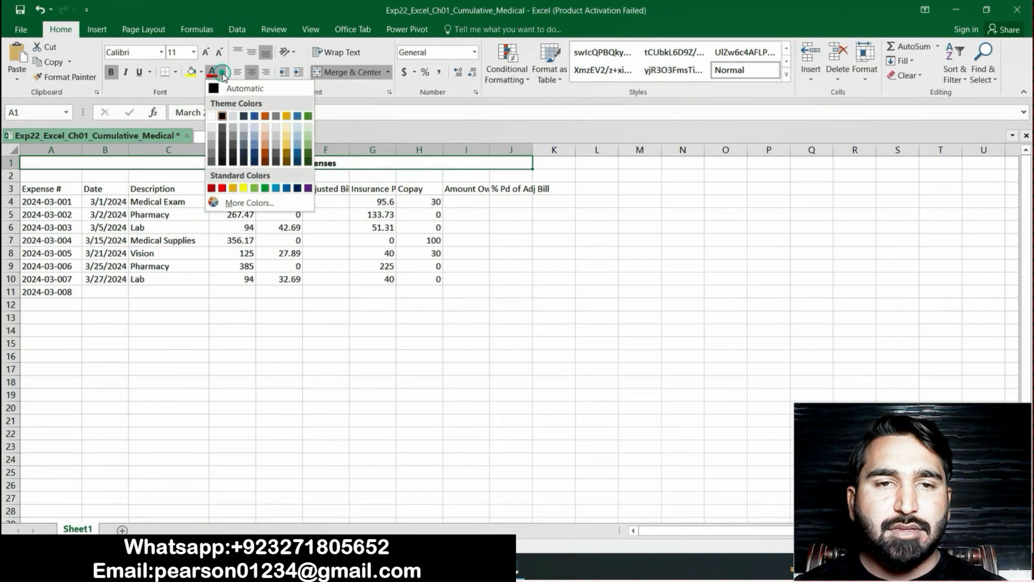
pyautogui.click(265, 188)
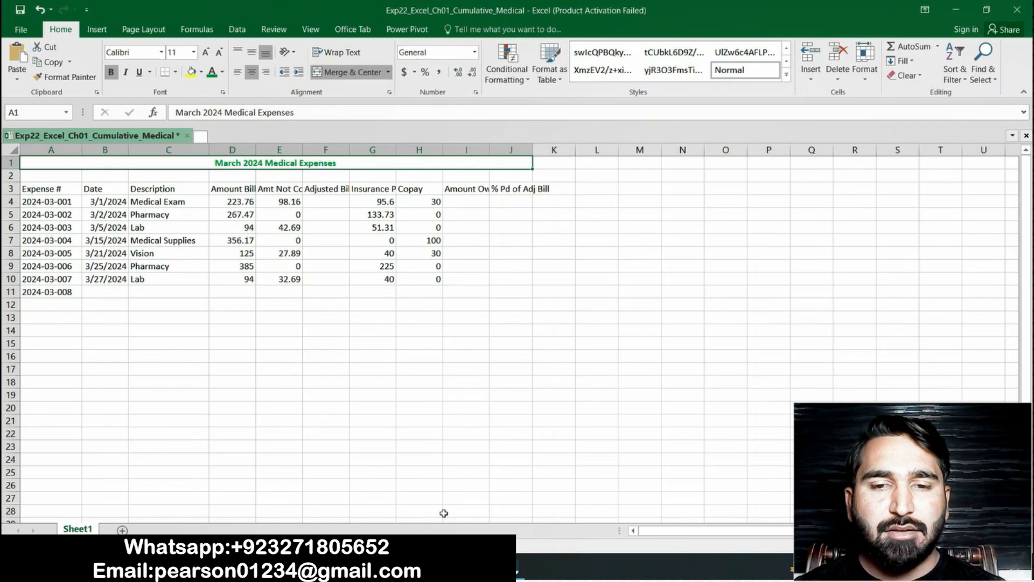
# Recheck step 8 in the Word instructions and set the font size of the Excel title in cell A1 to 14
pyautogui.hotkey('alt', 'Tab')
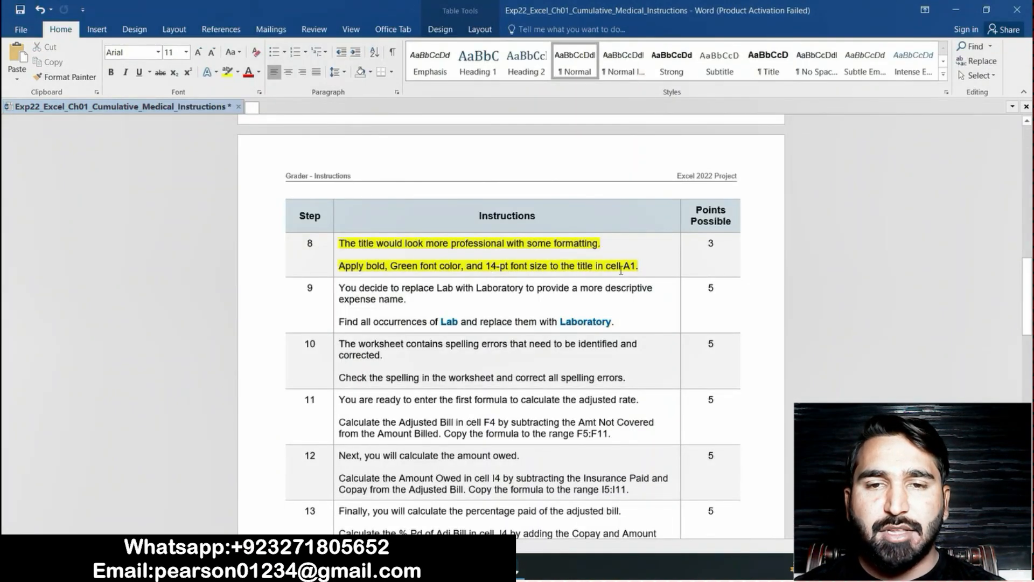
pyautogui.hotkey('alt', 'Tab')
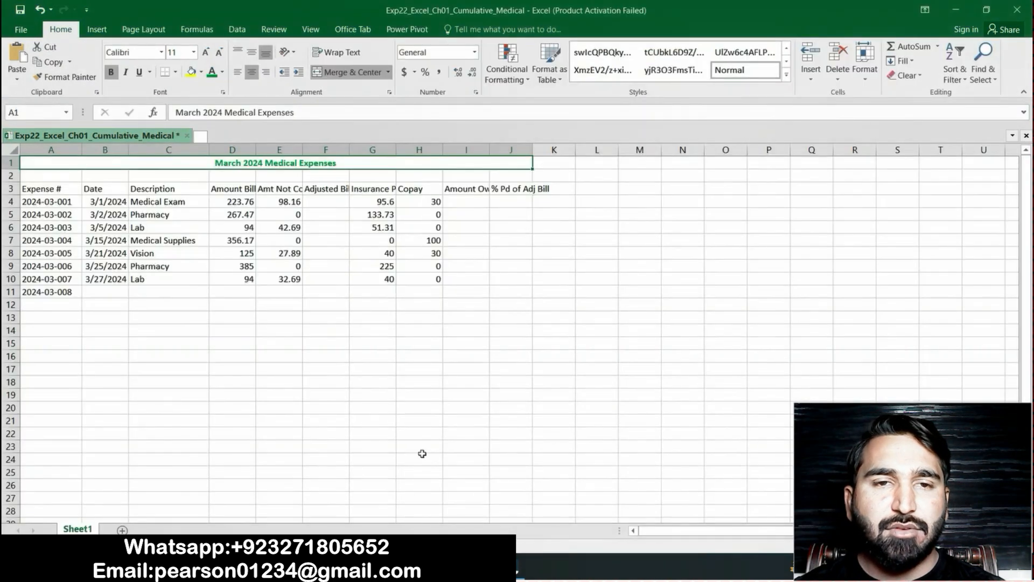
pyautogui.click(203, 54)
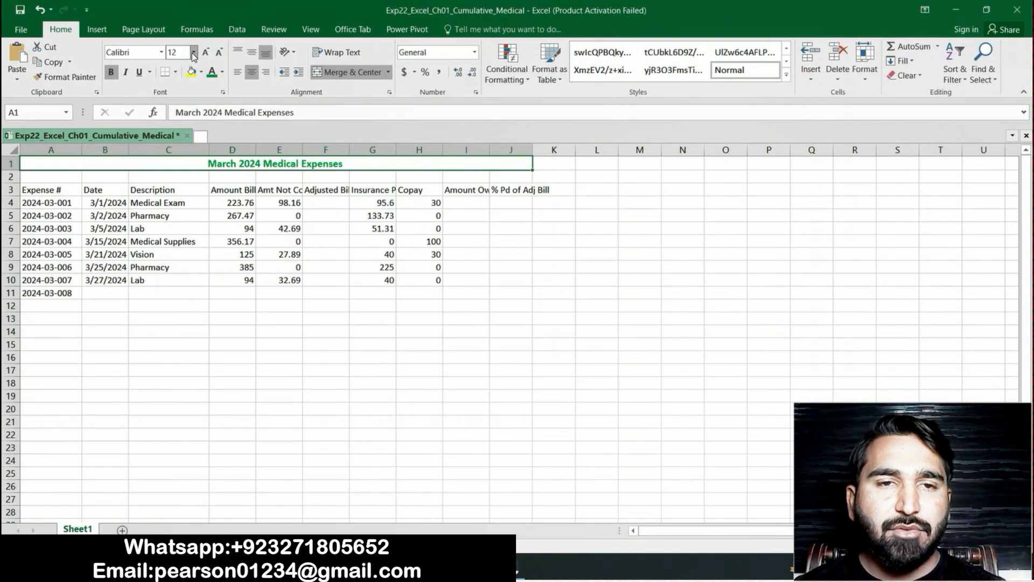
pyautogui.click(40, 10)
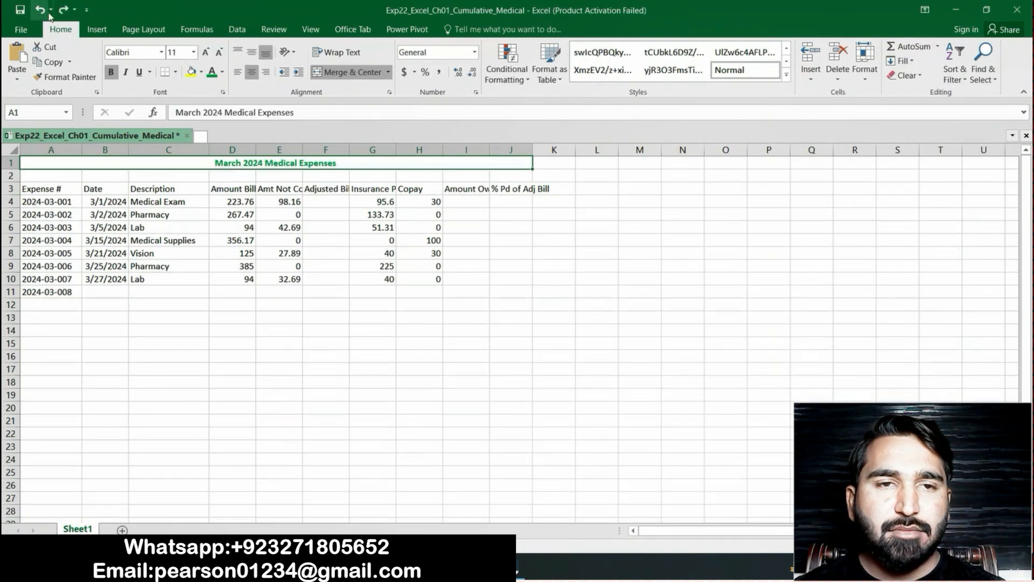
pyautogui.click(194, 52)
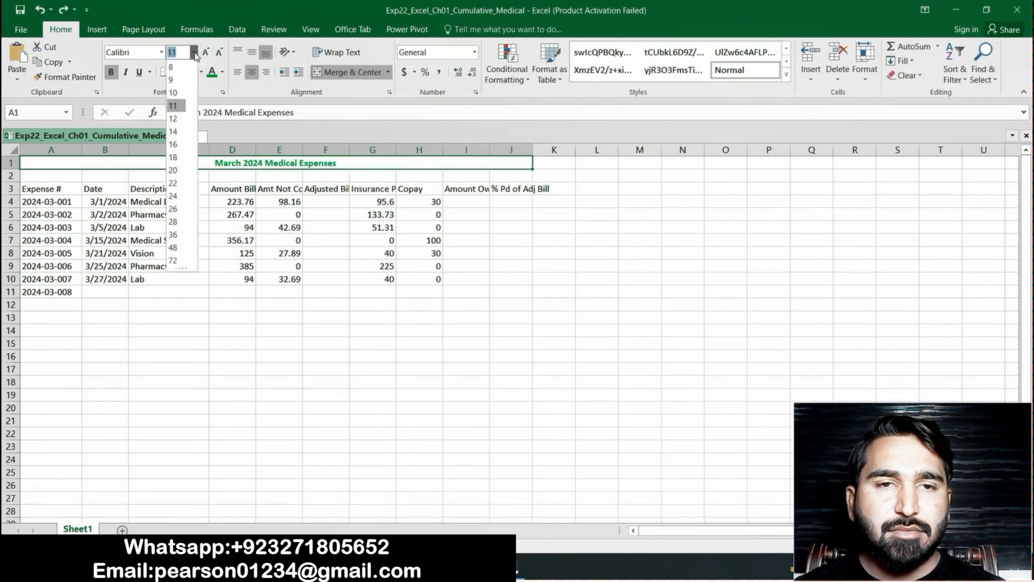
pyautogui.click(176, 133)
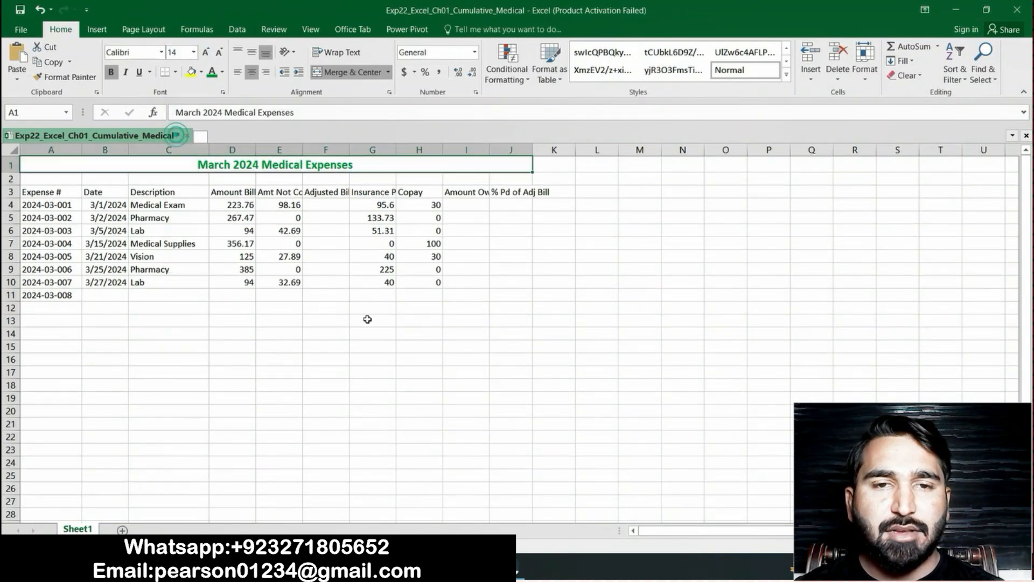
# Return to the Word instructions and highlight the step 9 text about replacing Lab with Laboratory in yellow
pyautogui.hotkey('alt', 'Tab')
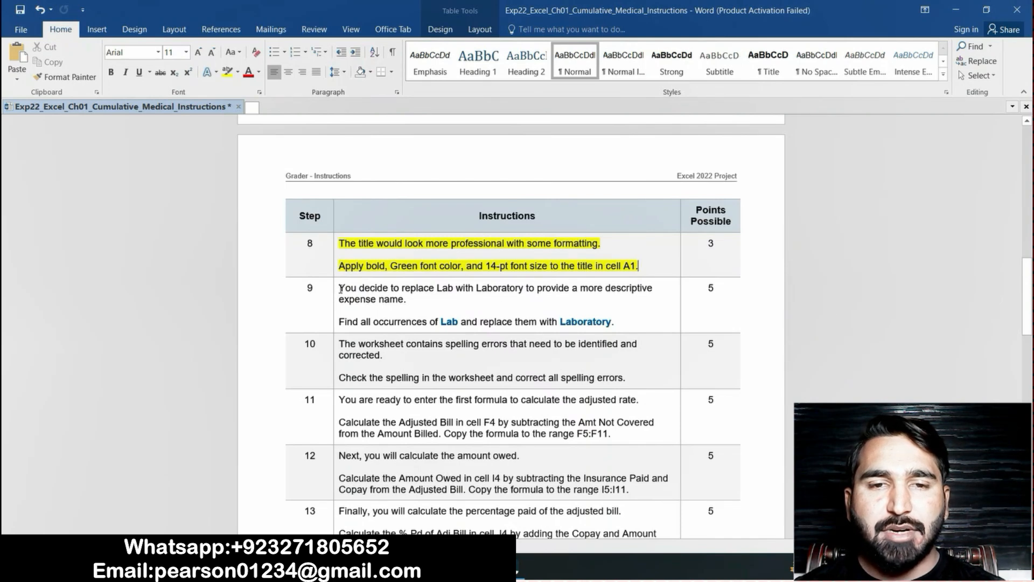
pyautogui.moveTo(341, 286); pyautogui.dragTo(614, 322)
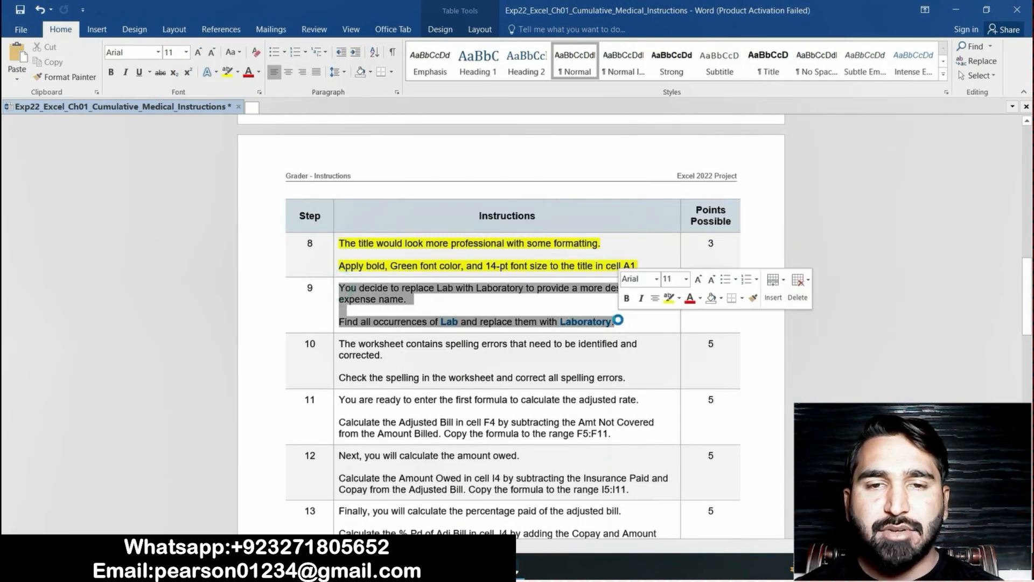
pyautogui.click(227, 71)
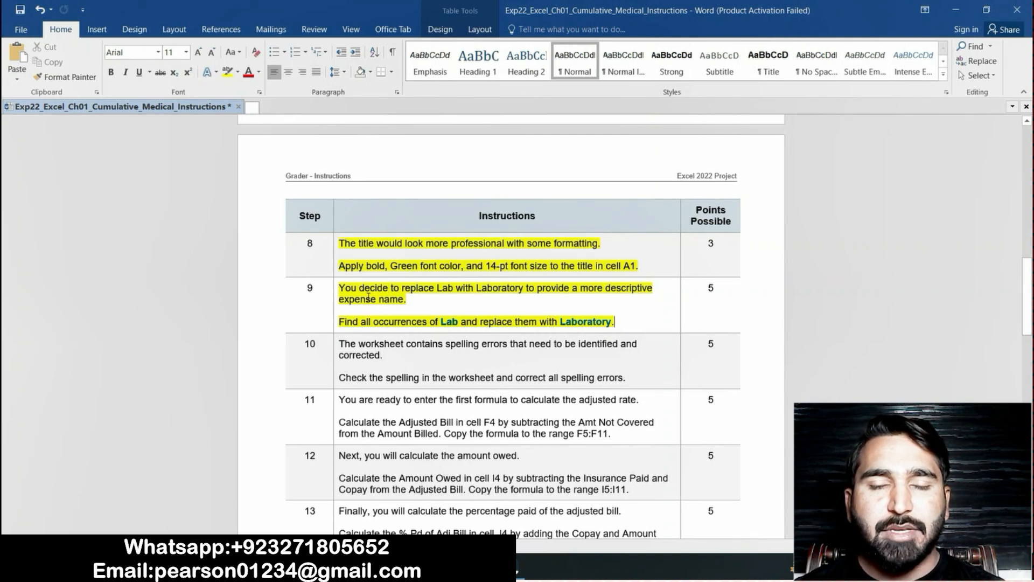
# Copy "Lab" from step 9 of the Word instructions and enter it as the search text for a Replace in the Excel workbook
pyautogui.moveTo(442, 321); pyautogui.dragTo(466, 322)
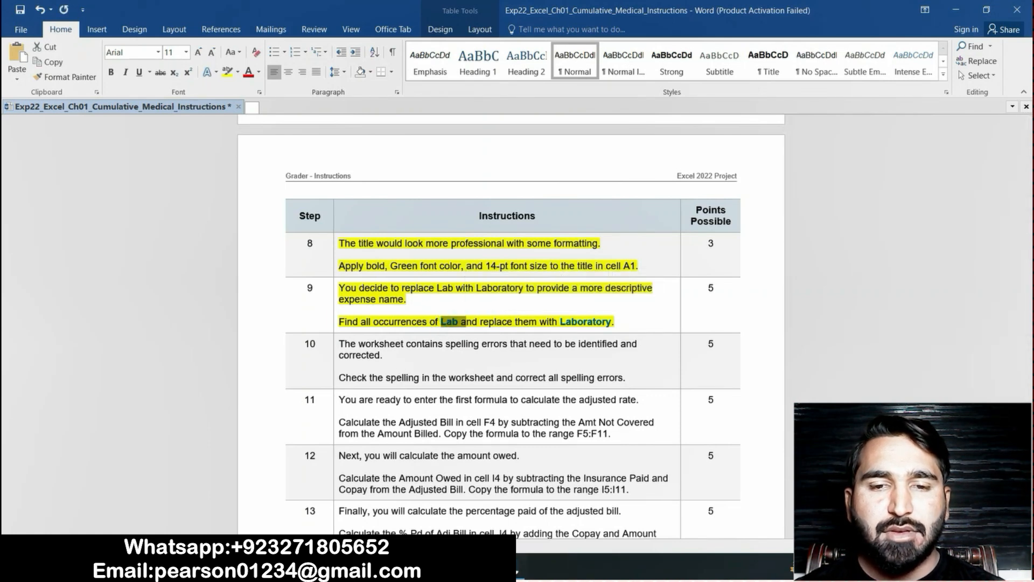
pyautogui.click(478, 568)
pyautogui.click(541, 330)
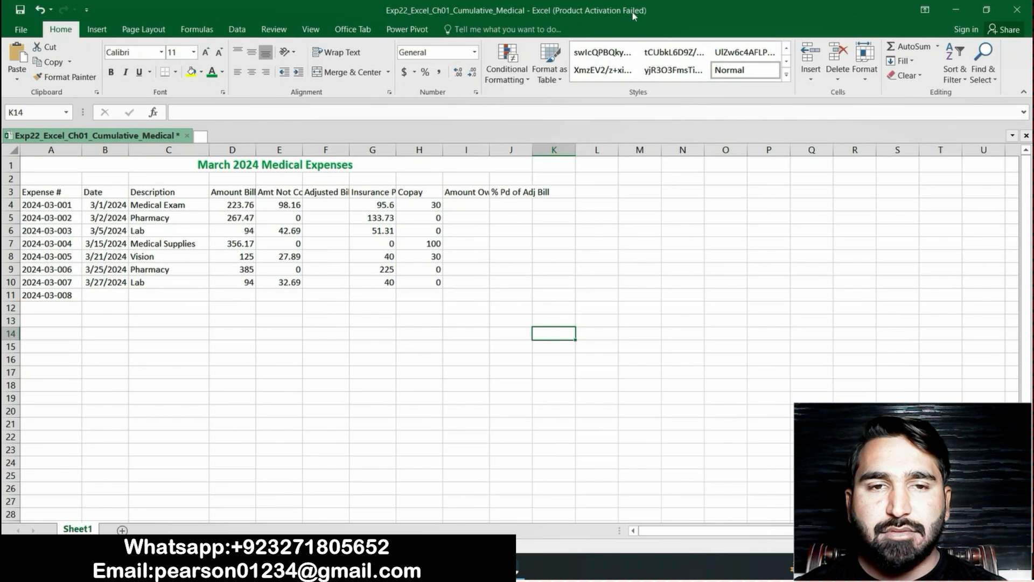
pyautogui.click(993, 81)
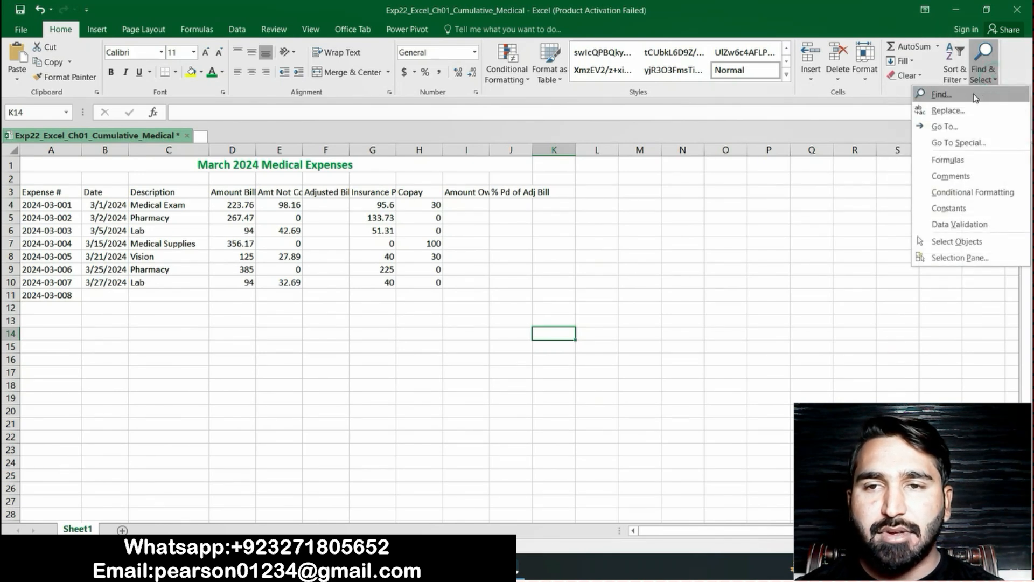
pyautogui.click(976, 97)
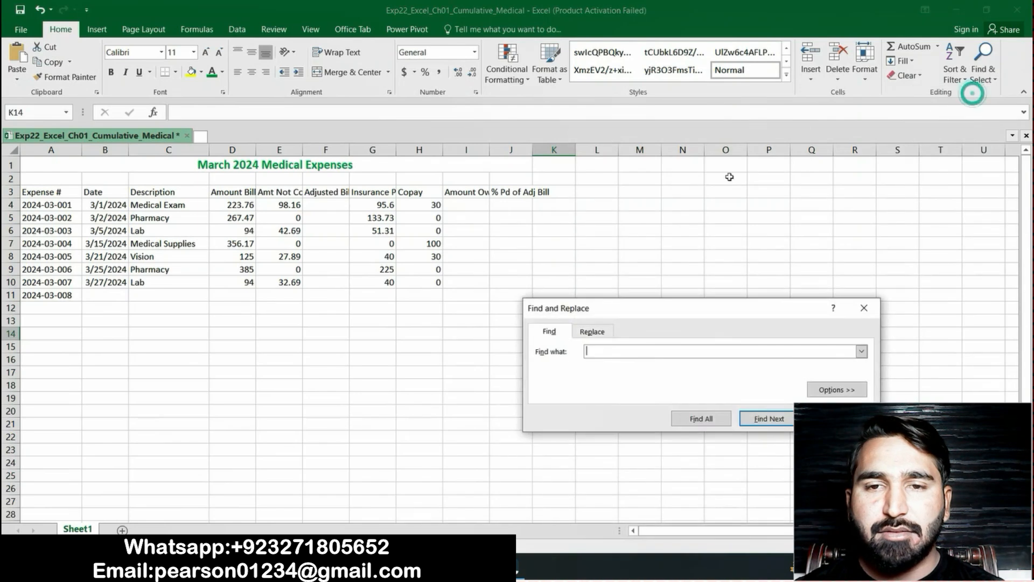
pyautogui.click(597, 334)
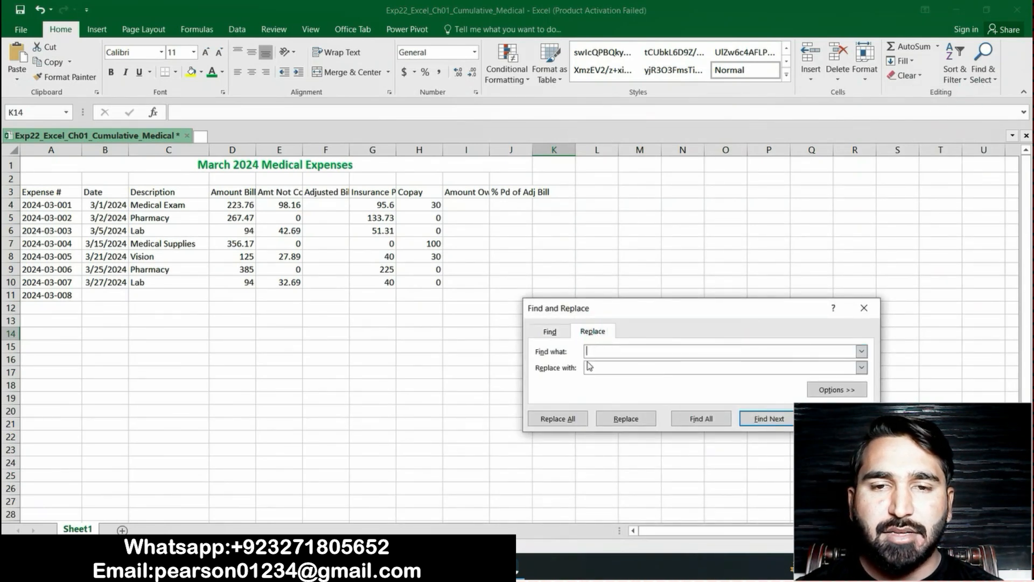
pyautogui.write('Lab a')
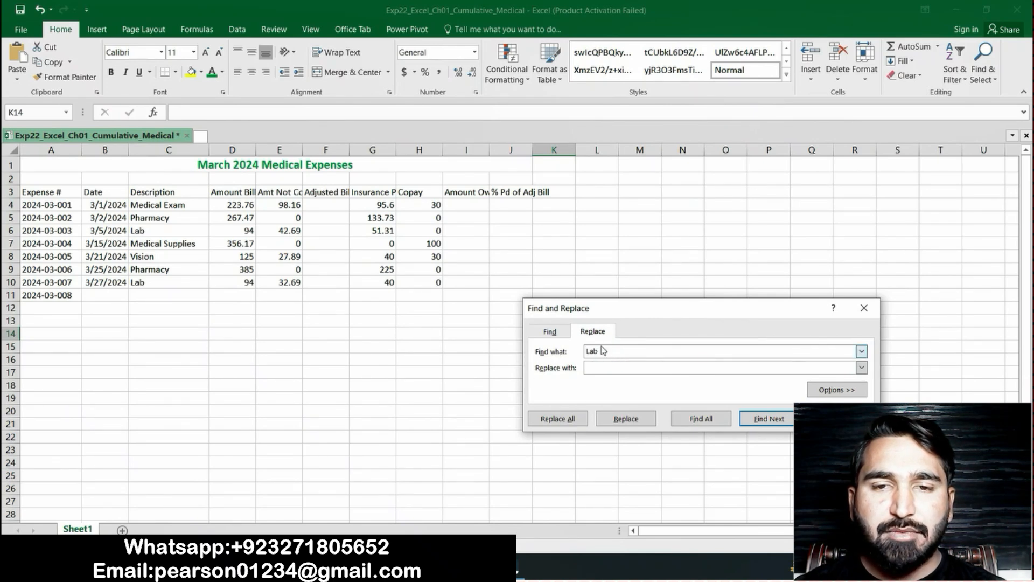
# Copy "Laboratory" from step 9 of the Word instructions and enter it as the replacement text for Lab in the Excel workbook
pyautogui.hotkey('alt', 'Tab')
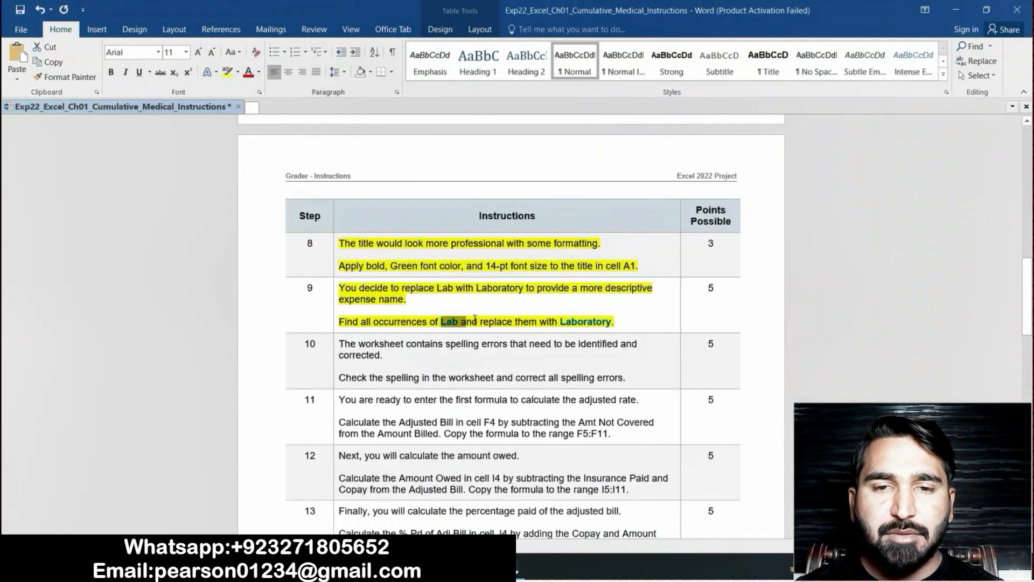
pyautogui.moveTo(562, 321); pyautogui.dragTo(612, 326)
pyautogui.hotkey('ctrl', 'c')
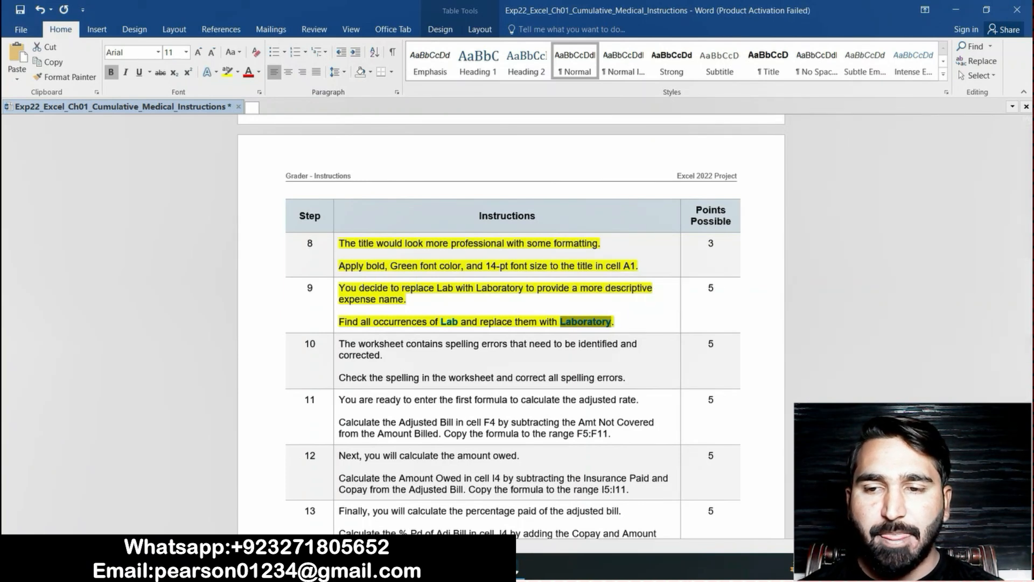
pyautogui.hotkey('alt', 'Tab')
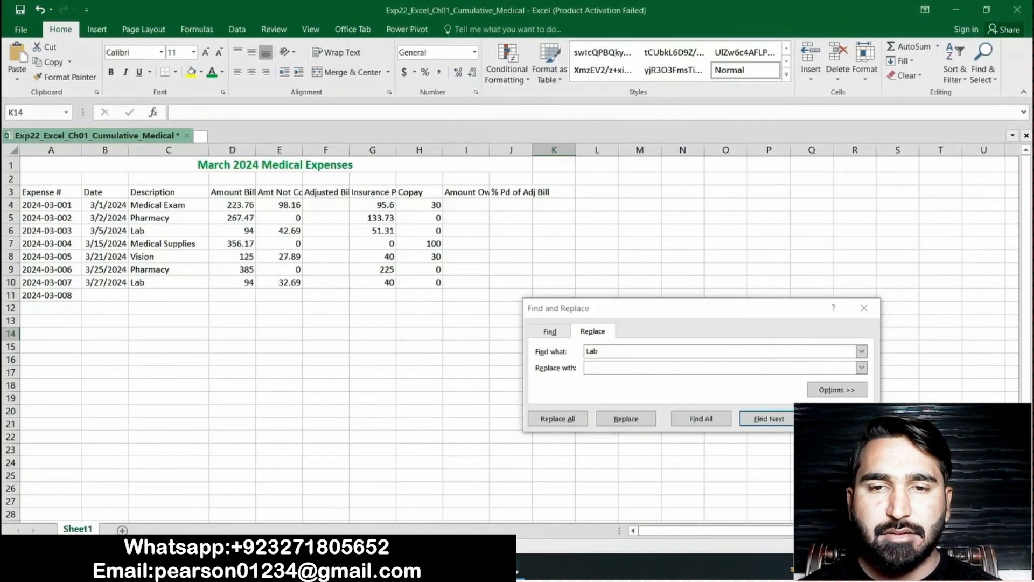
pyautogui.click(594, 367)
pyautogui.hotkey('ctrl', 'v')
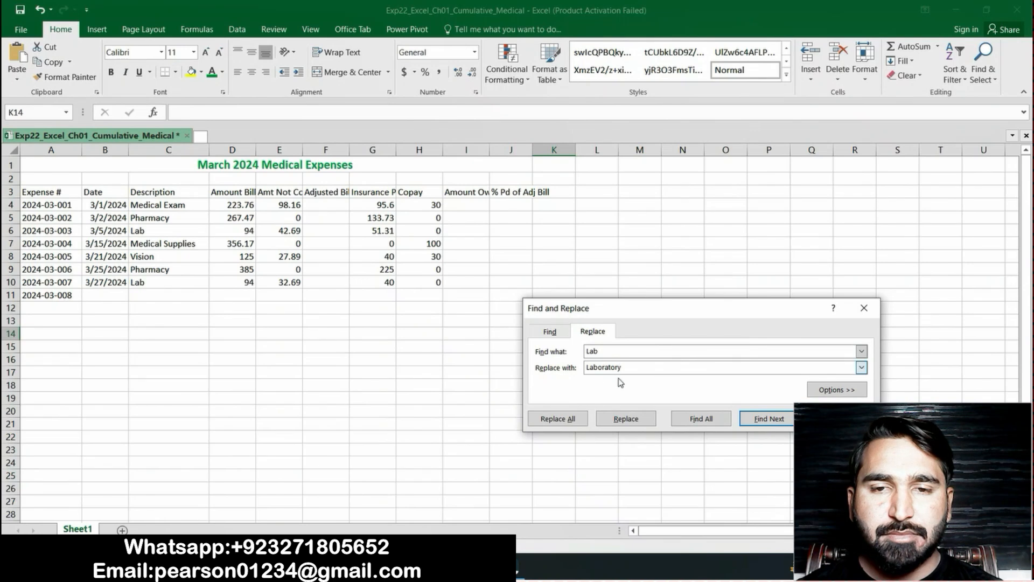
# Try to replace all occurrences of Lab with Laboratory in the worksheet, and close Find and Replace
pyautogui.click(584, 426)
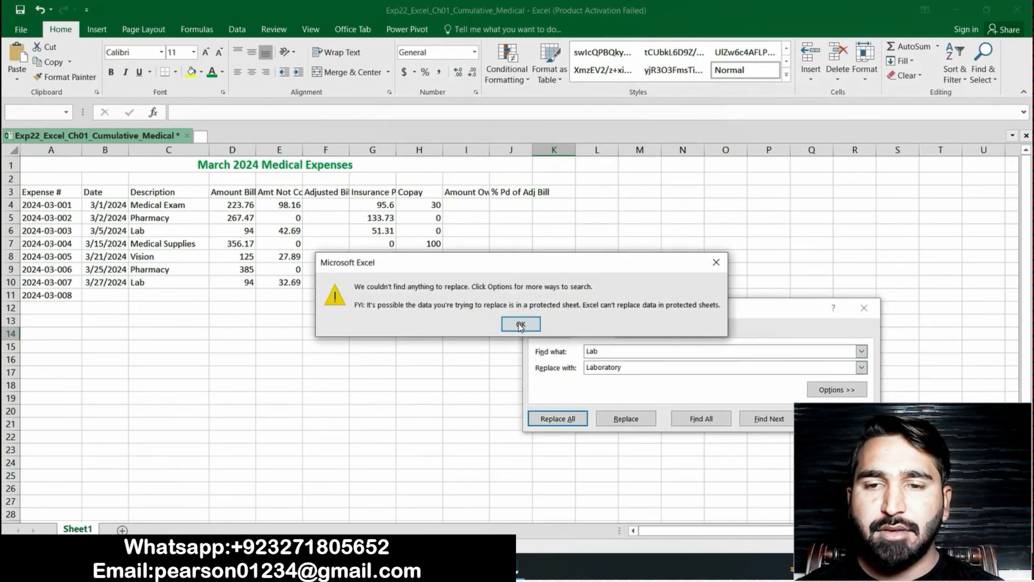
pyautogui.click(530, 326)
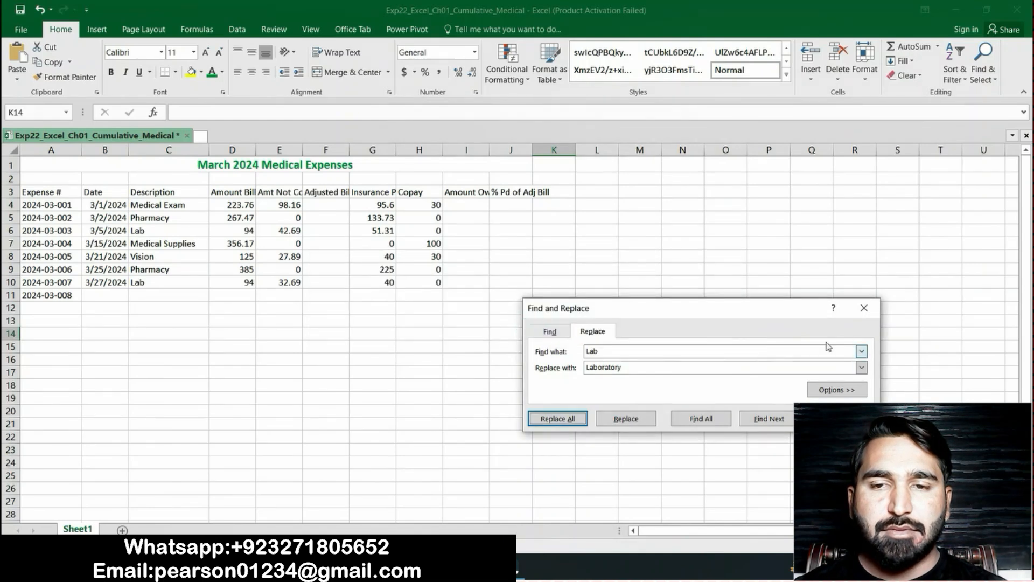
pyautogui.click(865, 310)
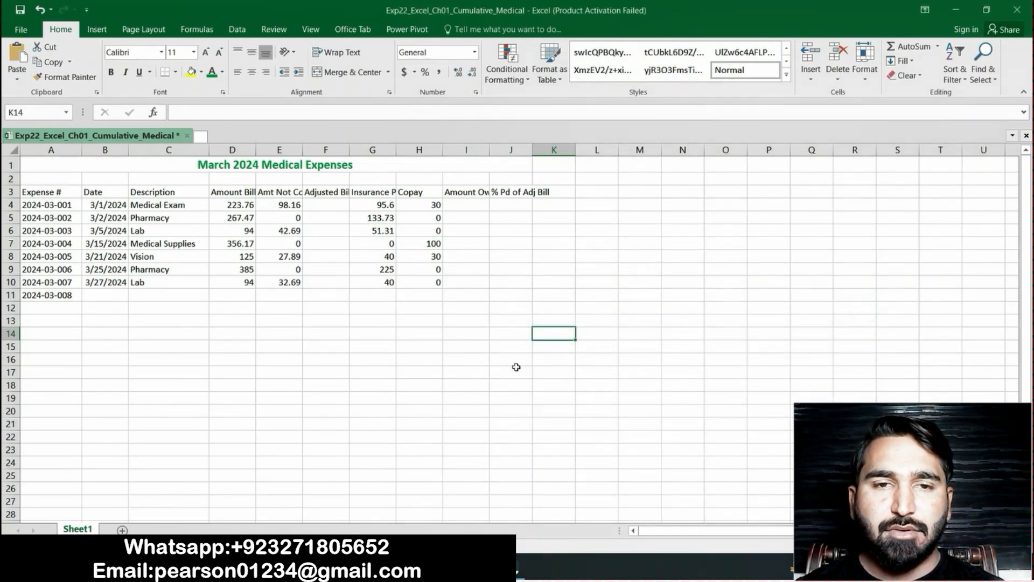
# Switch to the Word instructions and highlight the step 10 text about correcting spelling errors in yellow
pyautogui.click(444, 567)
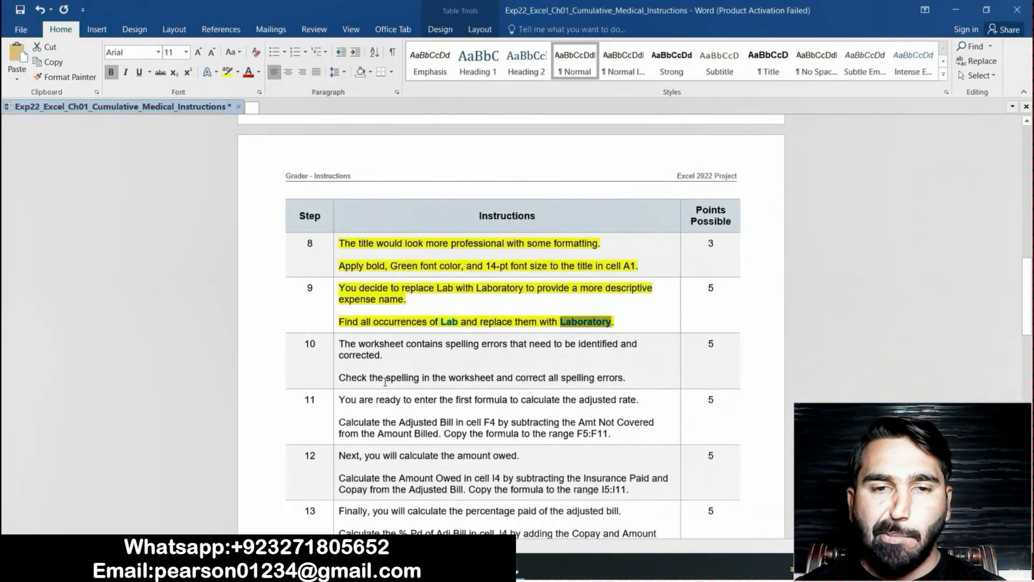
pyautogui.click(636, 321)
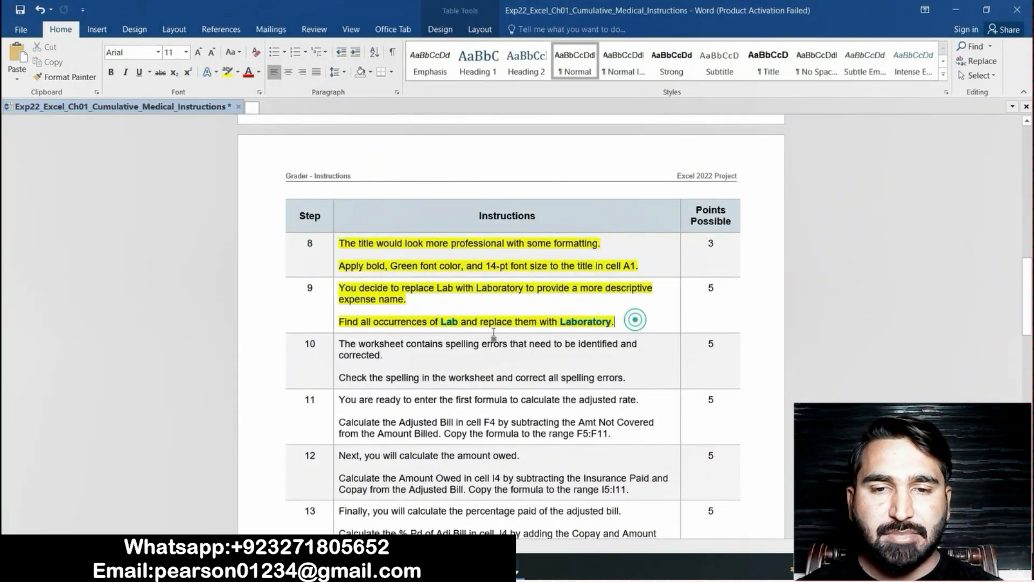
pyautogui.click(340, 344)
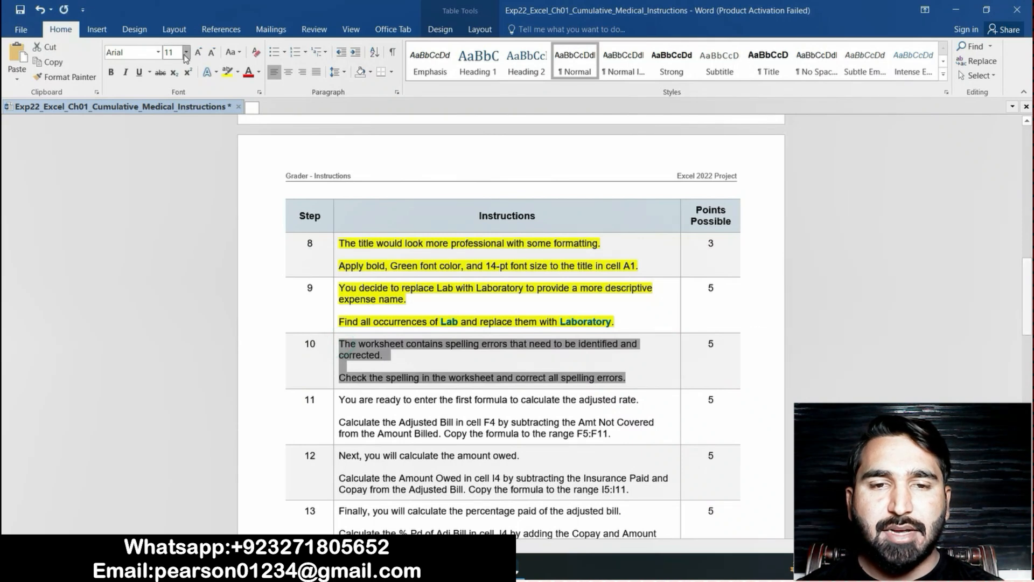
pyautogui.click(227, 71)
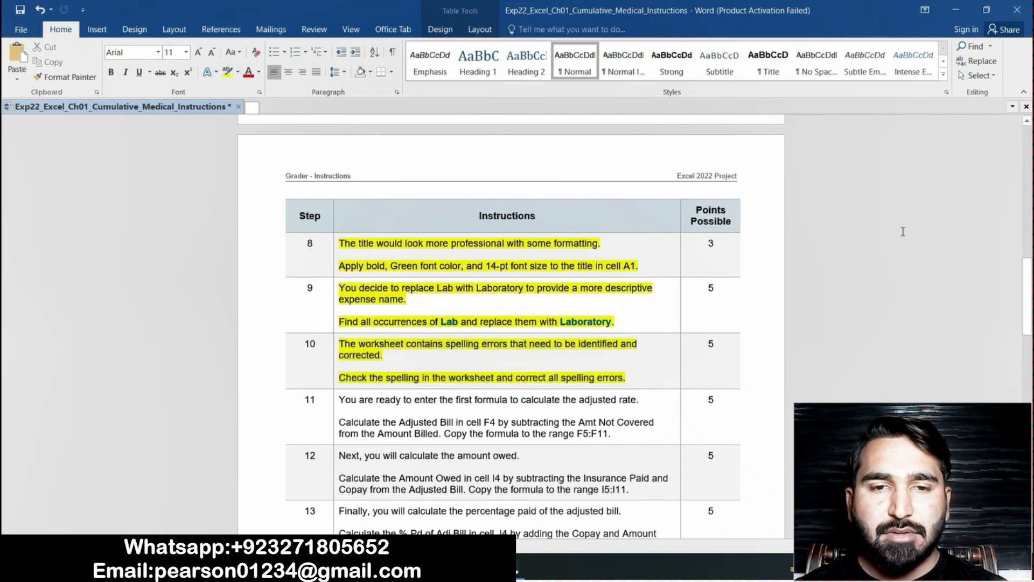
pyautogui.moveTo(1027, 285); pyautogui.dragTo(1026, 304)
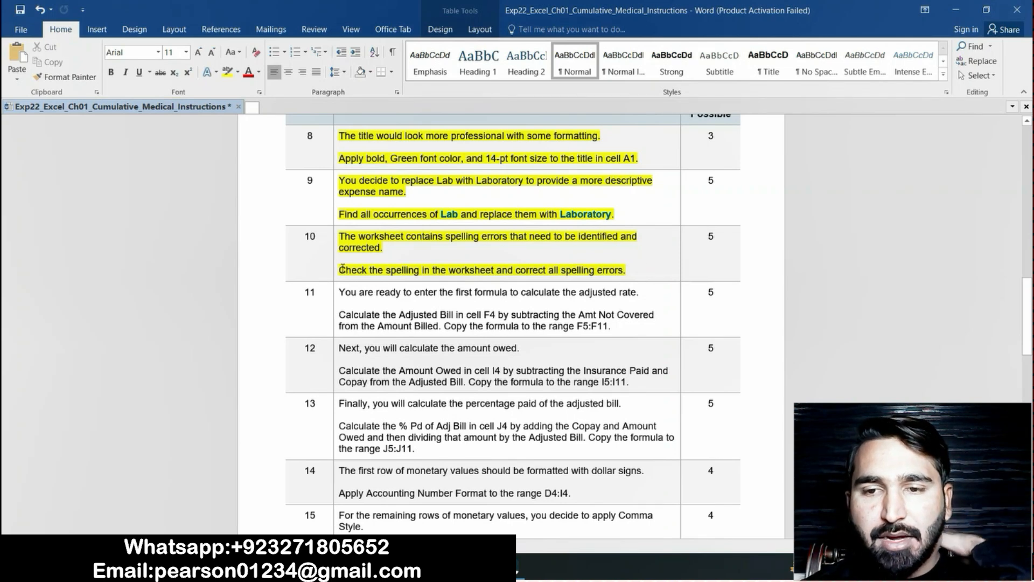
pyautogui.moveTo(341, 269); pyautogui.dragTo(651, 269)
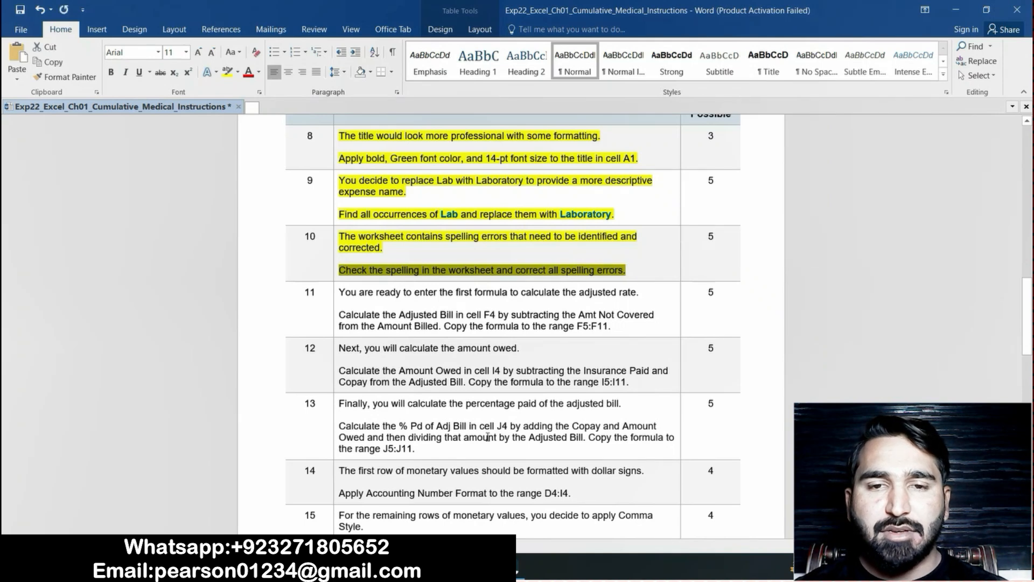
# Switch to the Excel workbook, run a spelling check over the whole sheet, and widen column D to fit the Amount Billed heading
pyautogui.click(477, 569)
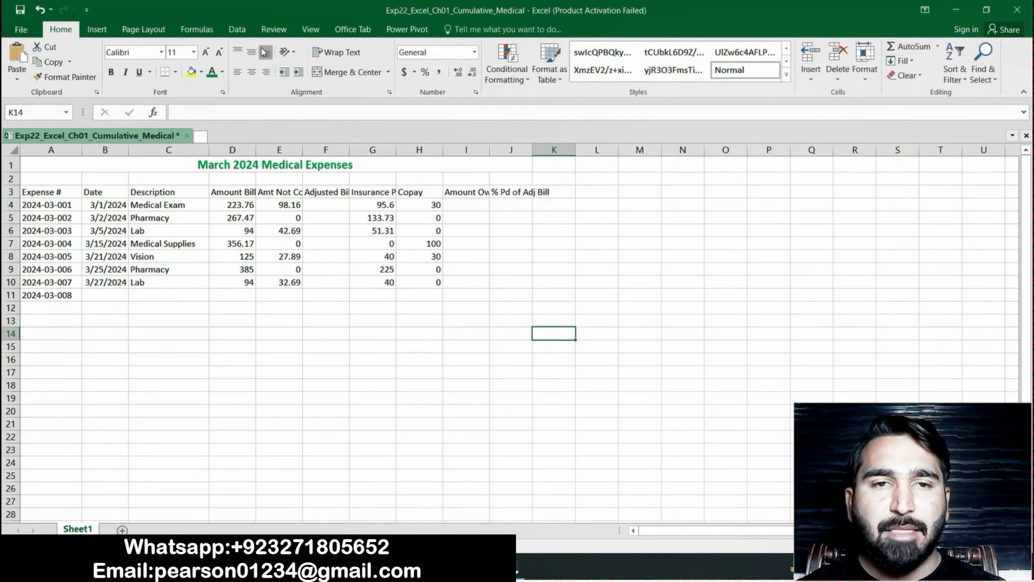
pyautogui.click(281, 34)
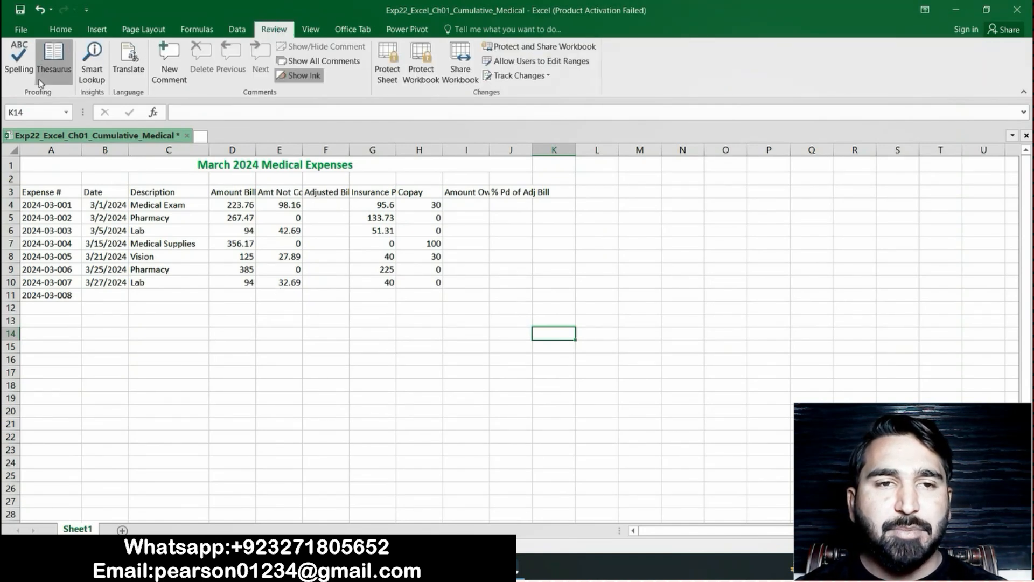
pyautogui.click(16, 65)
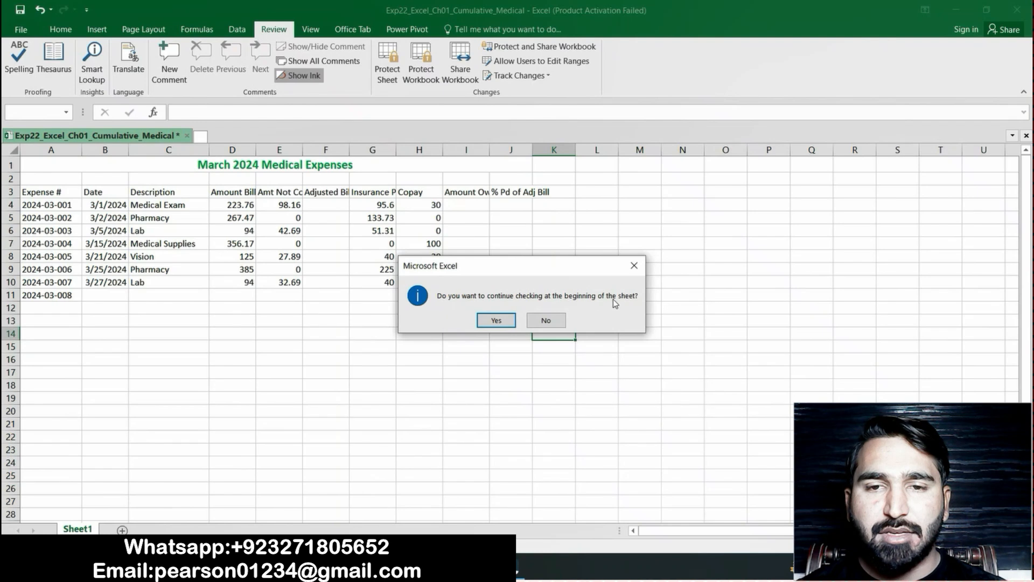
pyautogui.click(496, 321)
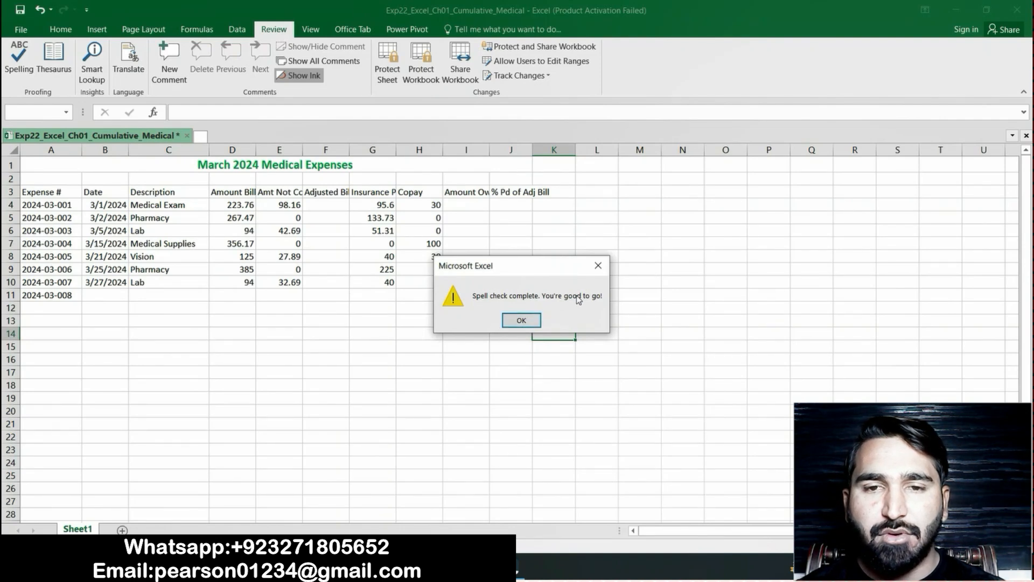
pyautogui.click(525, 320)
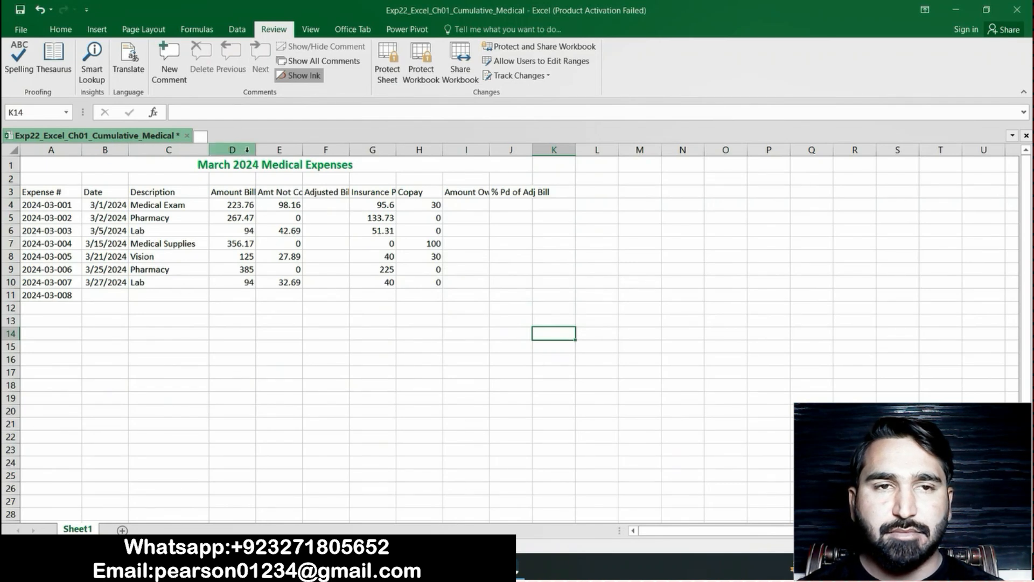
pyautogui.moveTo(257, 148); pyautogui.dragTo(296, 150)
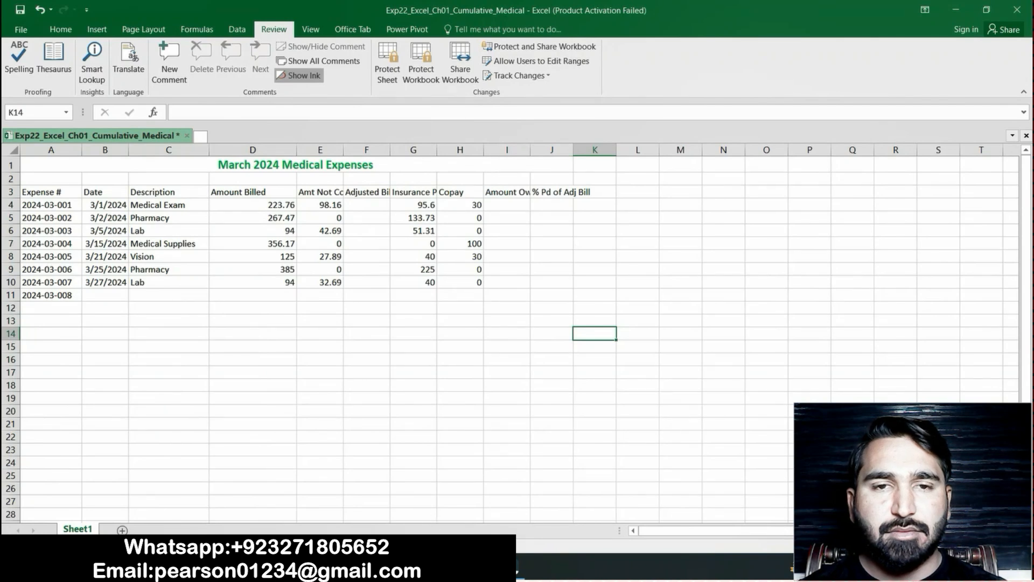
# Return to the Word instructions and highlight the step 11 text about calculating the Adjusted Bill in yellow
pyautogui.hotkey('alt', 'Tab')
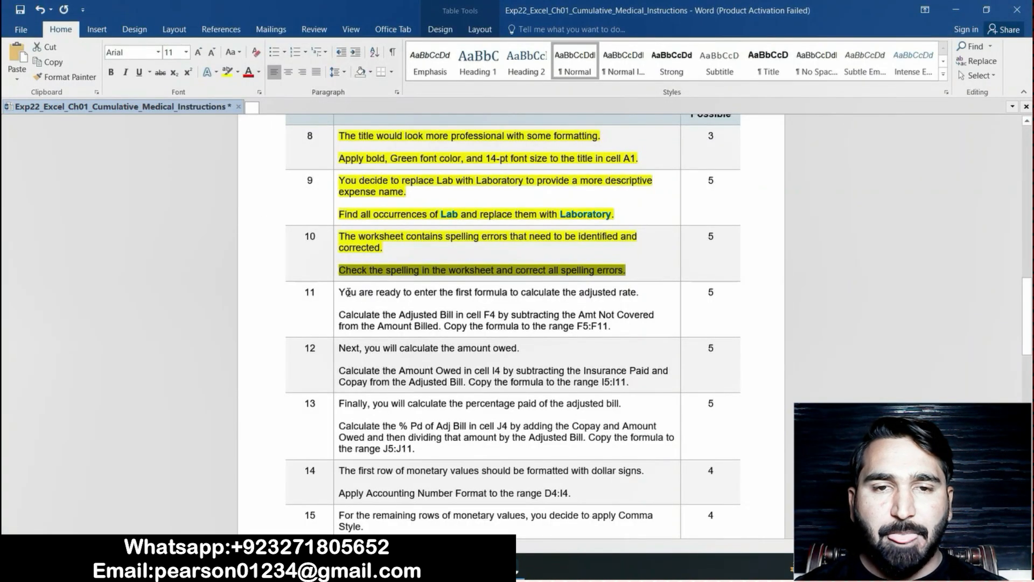
pyautogui.click(347, 292)
pyautogui.moveTo(340, 291); pyautogui.dragTo(613, 326)
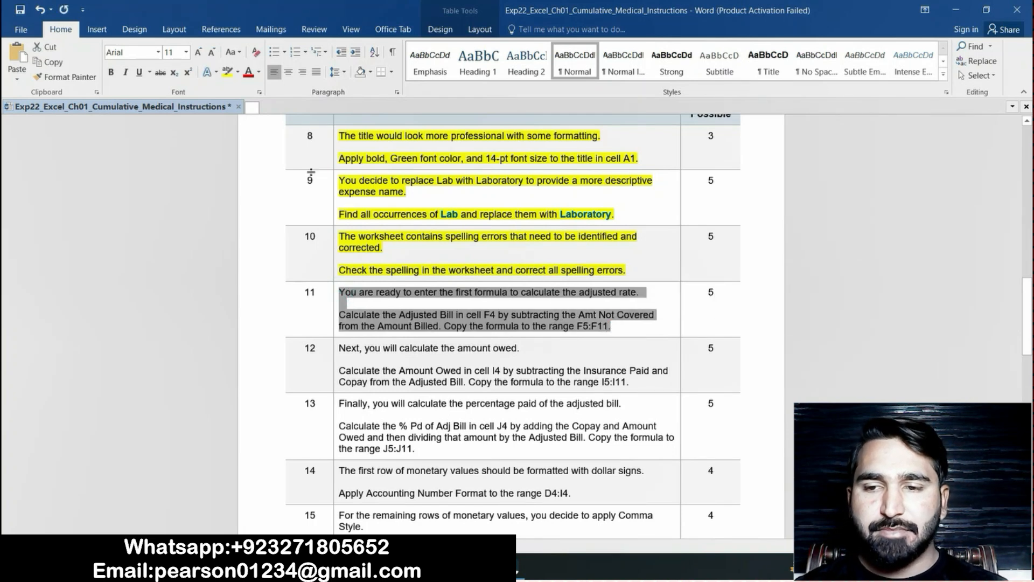
pyautogui.click(226, 74)
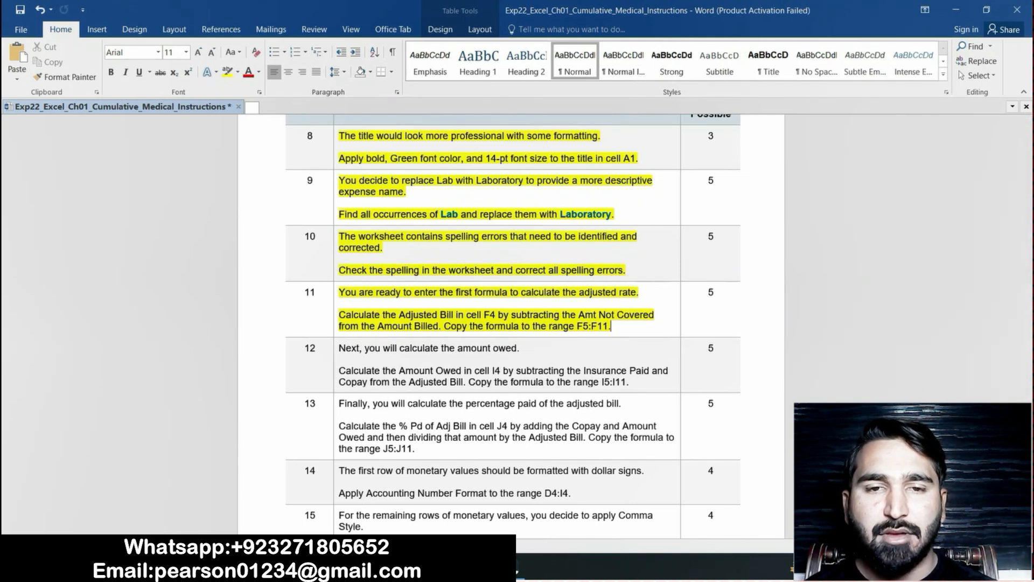
# Switch to the Excel workbook and enter the Adjusted Bill formula =D4-E4 in cell F4, rechecking step 11 in the Word instructions
pyautogui.moveTo(479, 571)
pyautogui.click(479, 511)
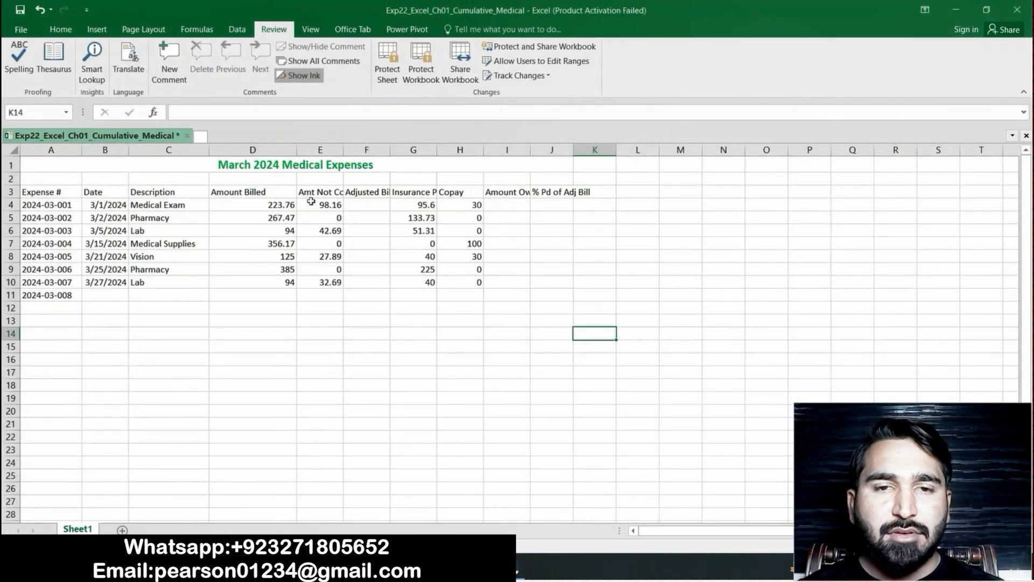
pyautogui.click(368, 203)
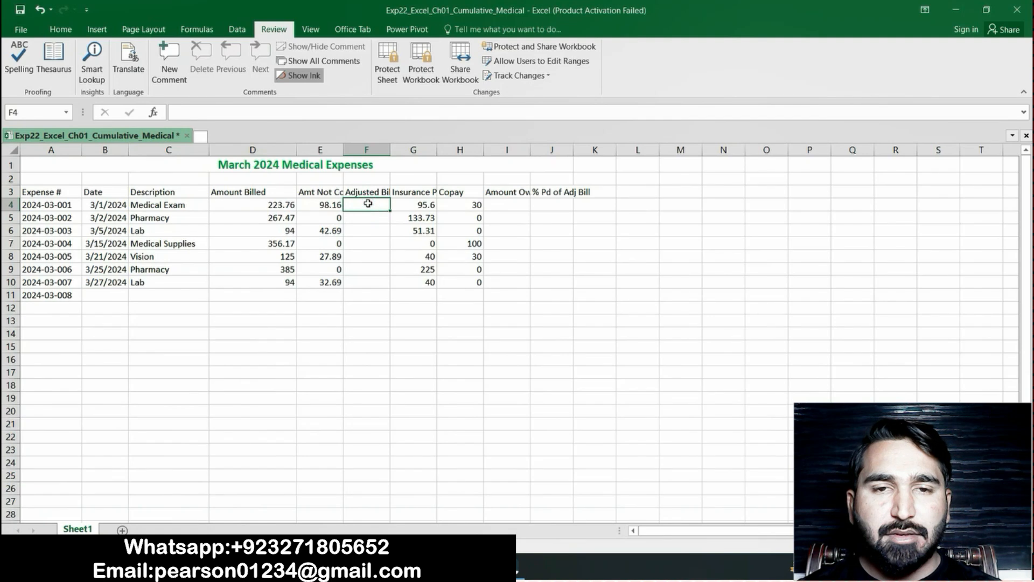
pyautogui.write('=')
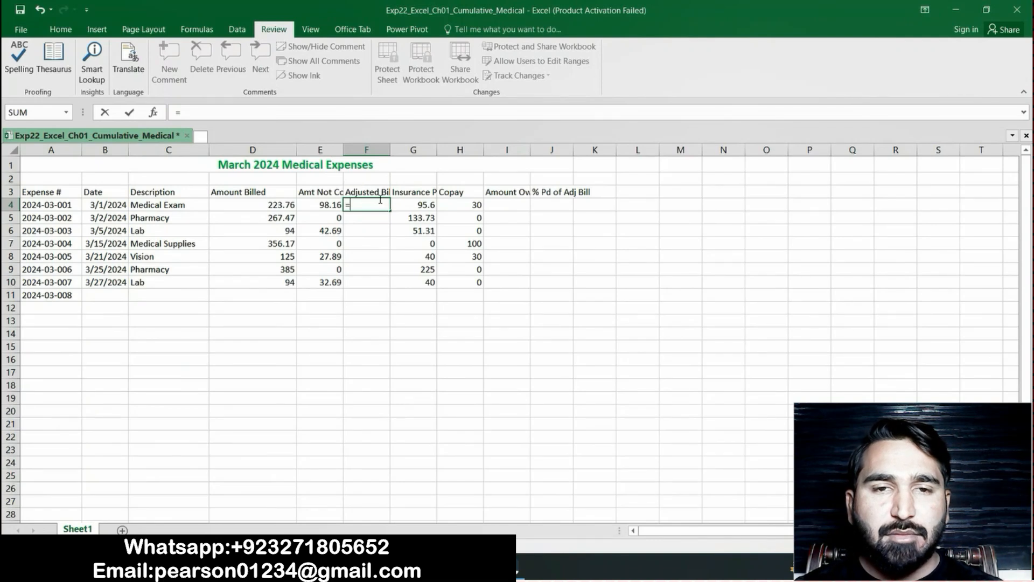
pyautogui.hotkey('alt', 'Tab')
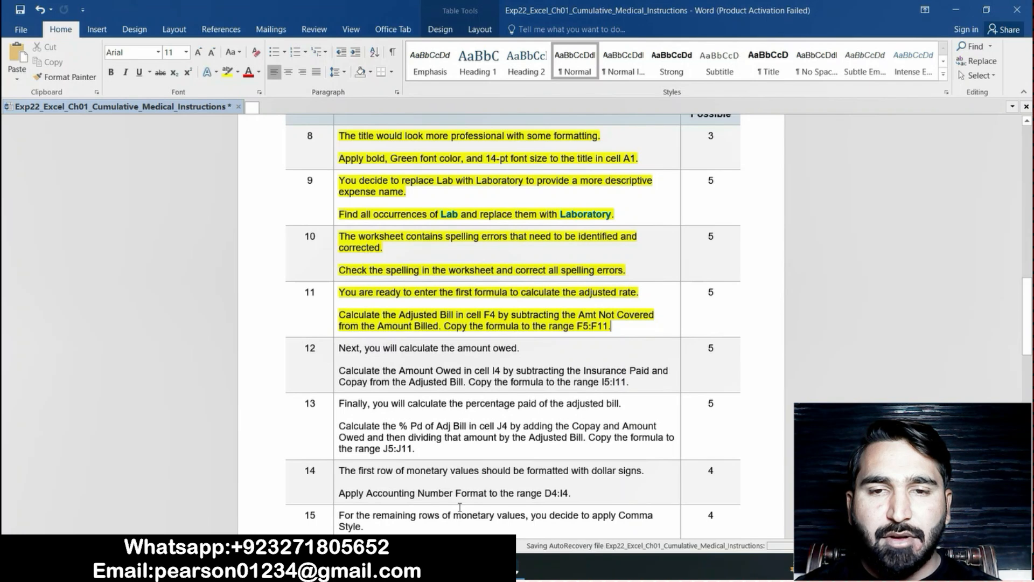
pyautogui.hotkey('alt', 'Tab')
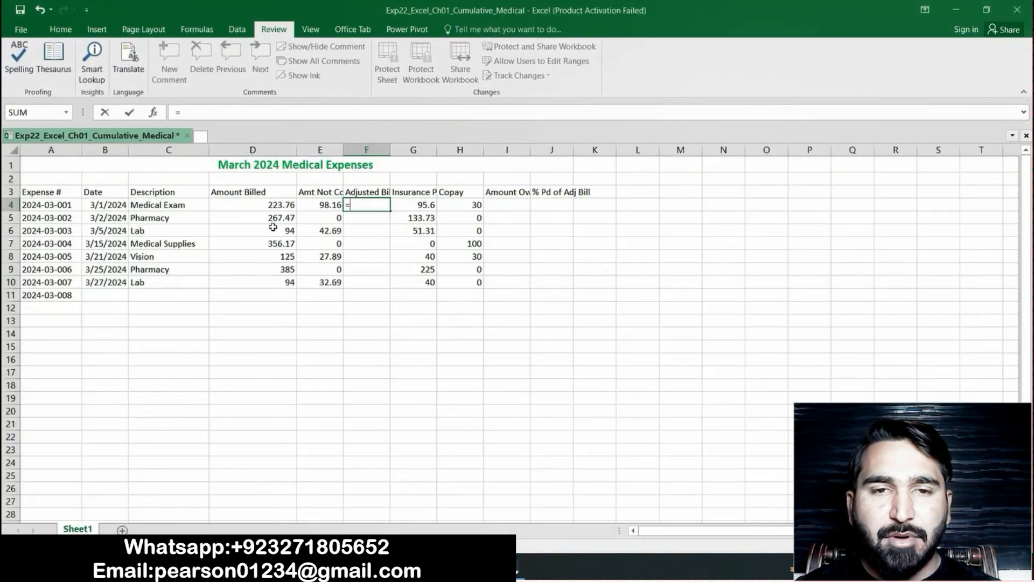
pyautogui.click(267, 208)
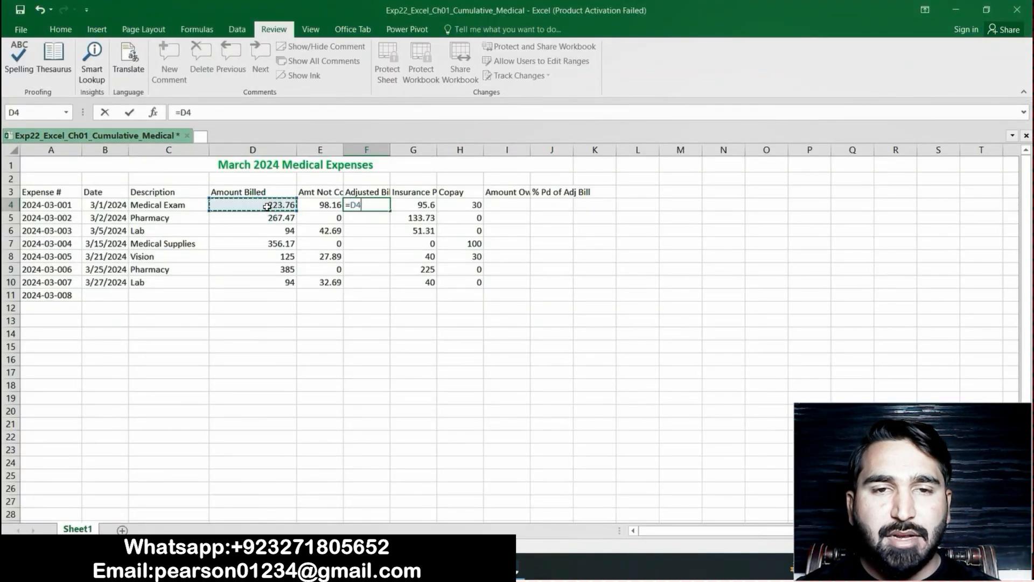
pyautogui.write('-')
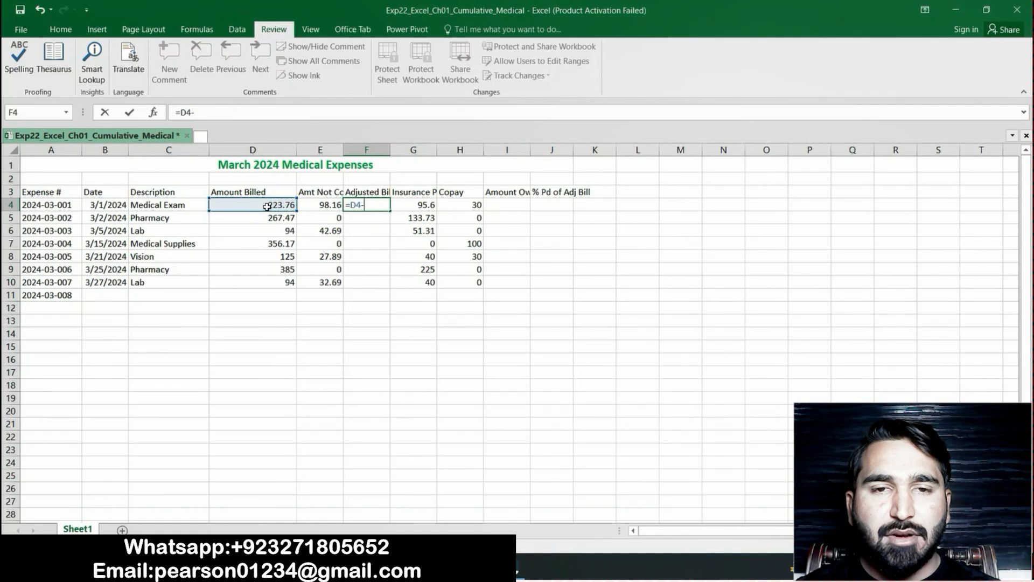
pyautogui.click(316, 203)
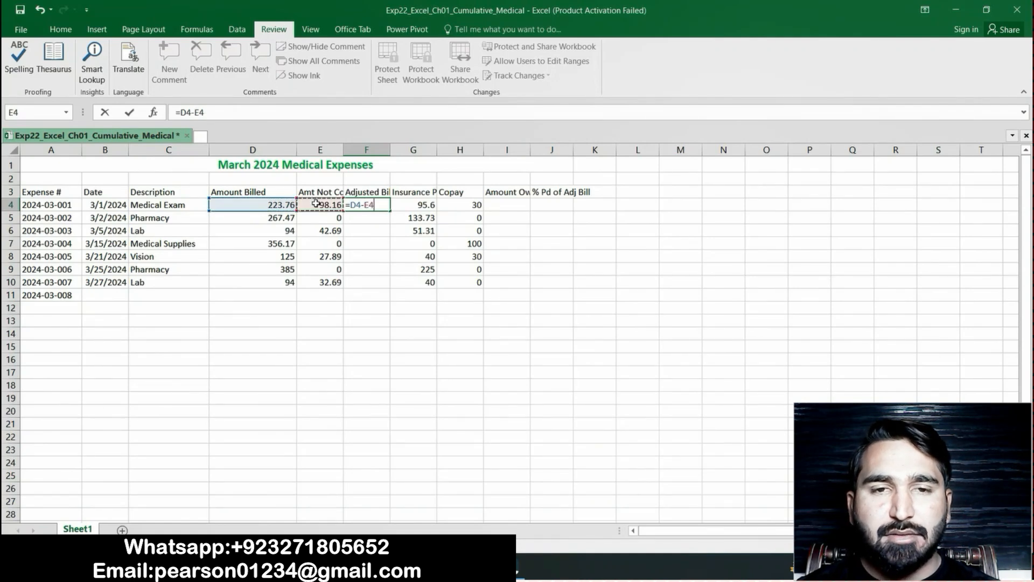
pyautogui.press('Return')
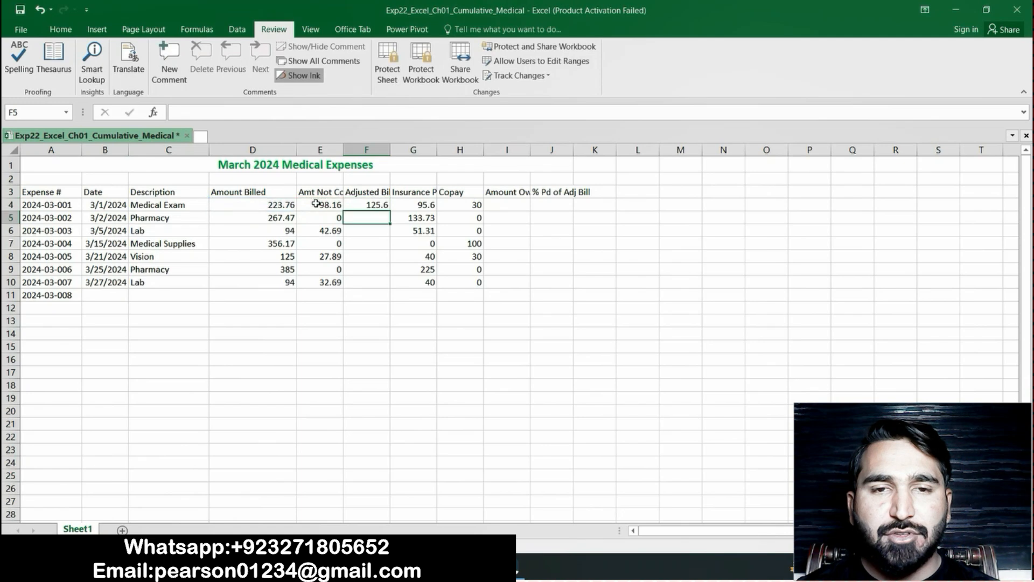
# Recheck the target range in step 11 of the Word instructions and copy the formula from cell F4 down to F5:F11 in Excel
pyautogui.click(367, 204)
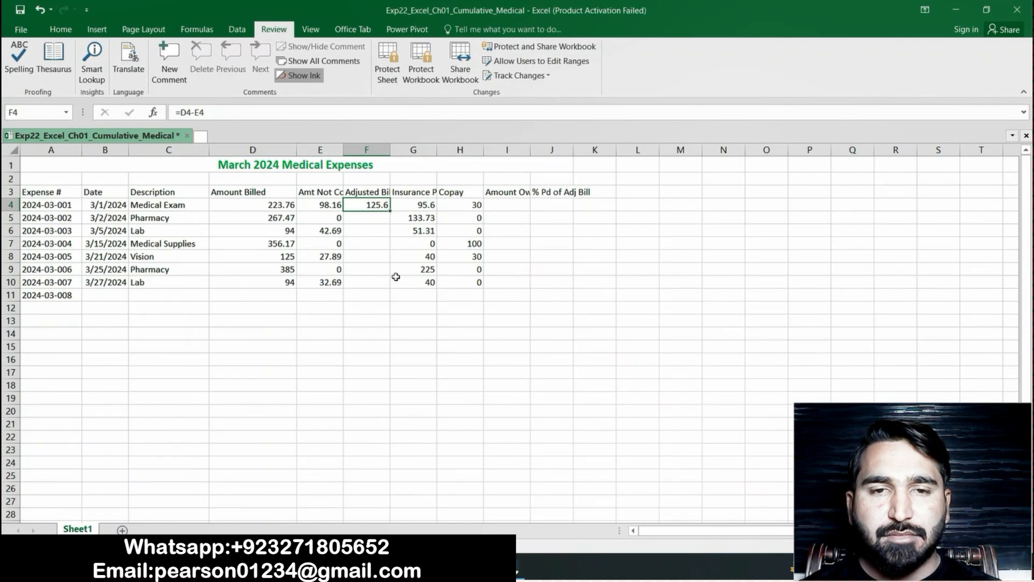
pyautogui.hotkey('alt', 'Tab')
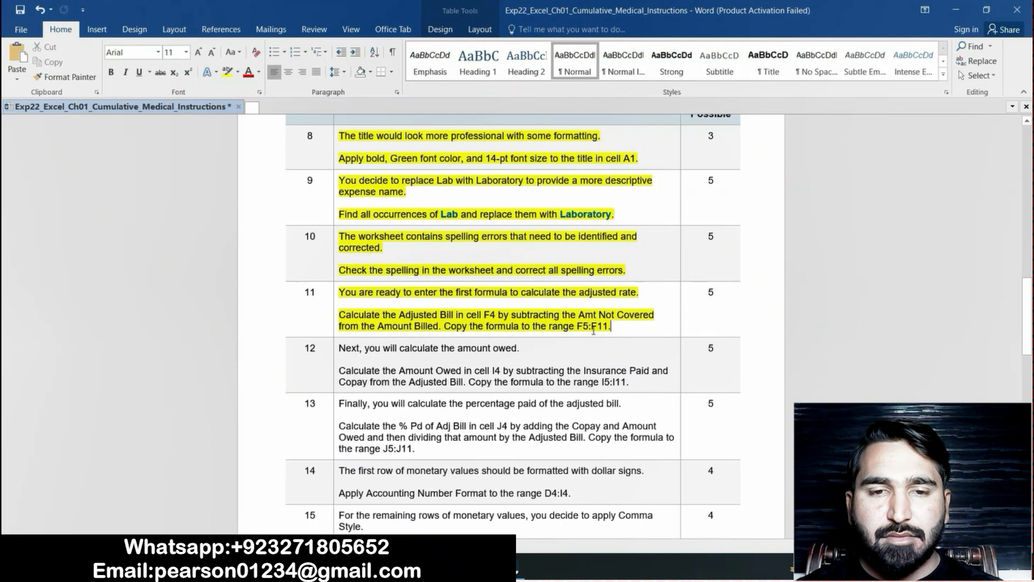
pyautogui.hotkey('alt', 'Tab')
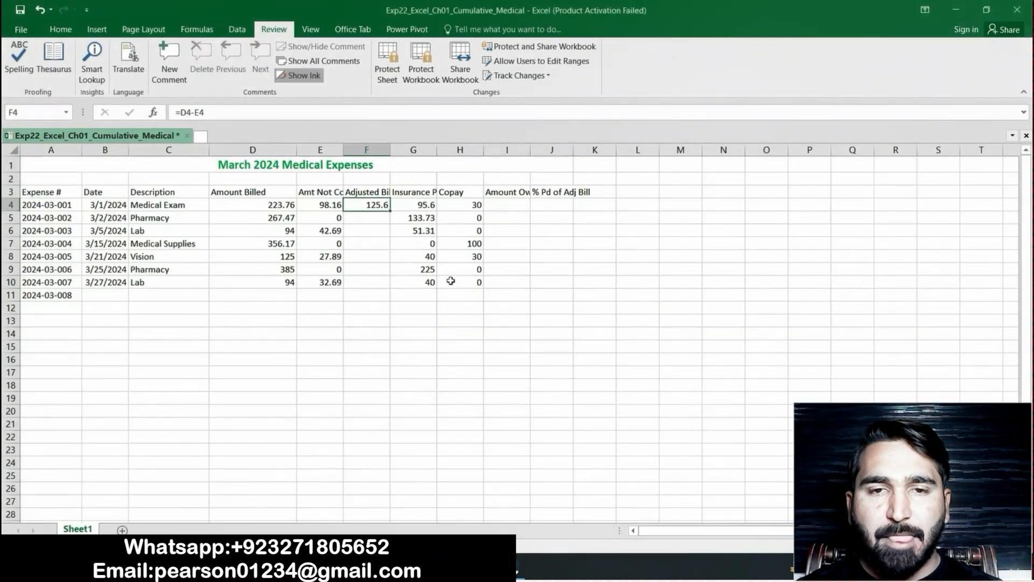
pyautogui.moveTo(389, 211); pyautogui.dragTo(389, 300)
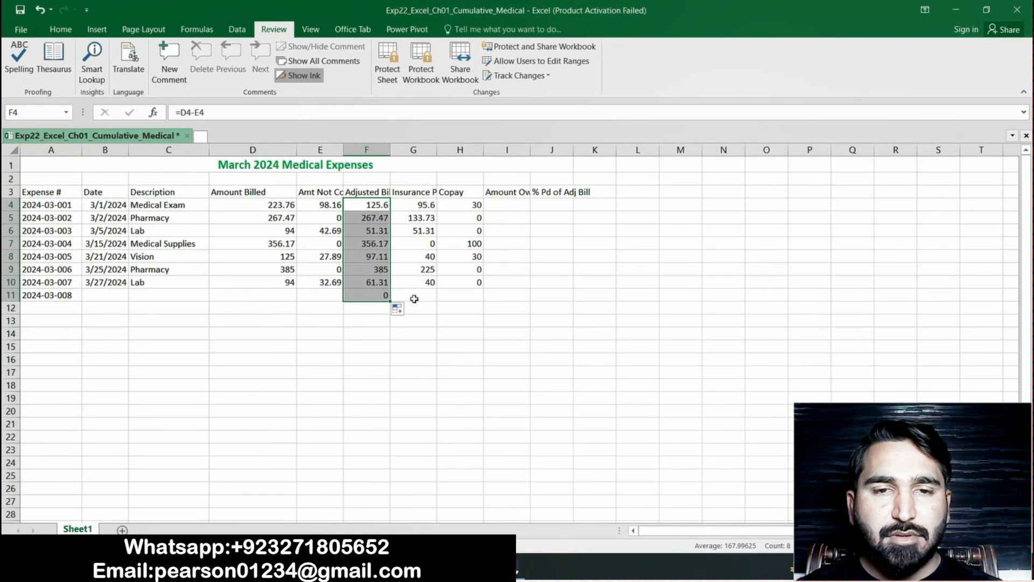
# Return to the Word instructions and highlight the step 12 text about calculating the Amount Owed in yellow
pyautogui.click(414, 299)
pyautogui.hotkey('alt', 'Tab')
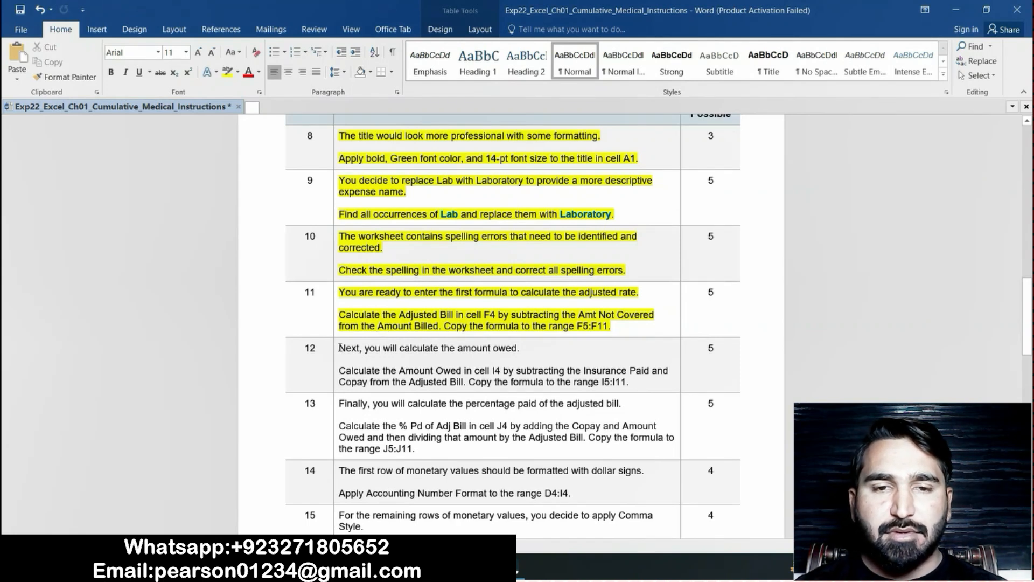
pyautogui.moveTo(339, 347); pyautogui.dragTo(628, 383)
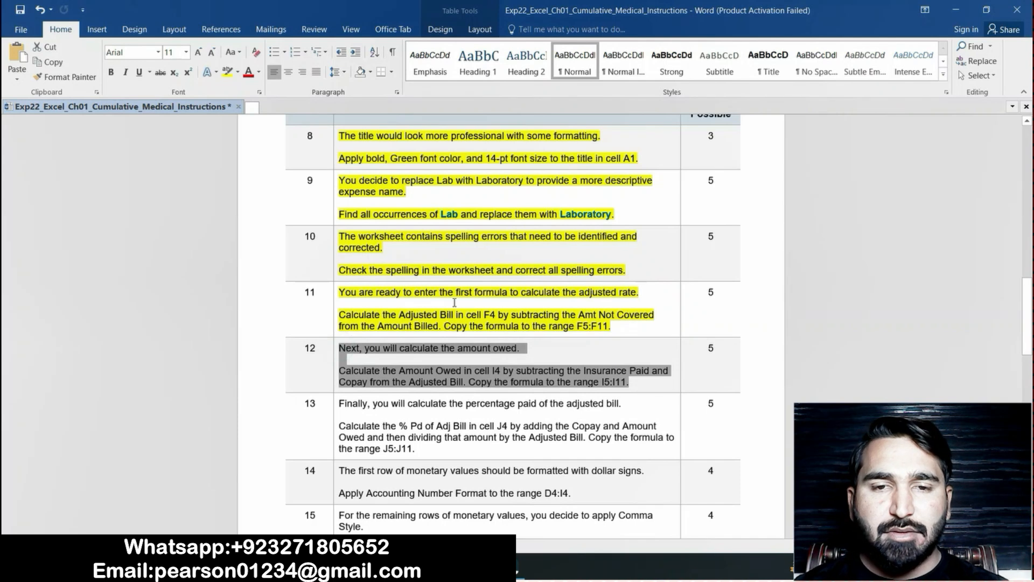
pyautogui.click(226, 71)
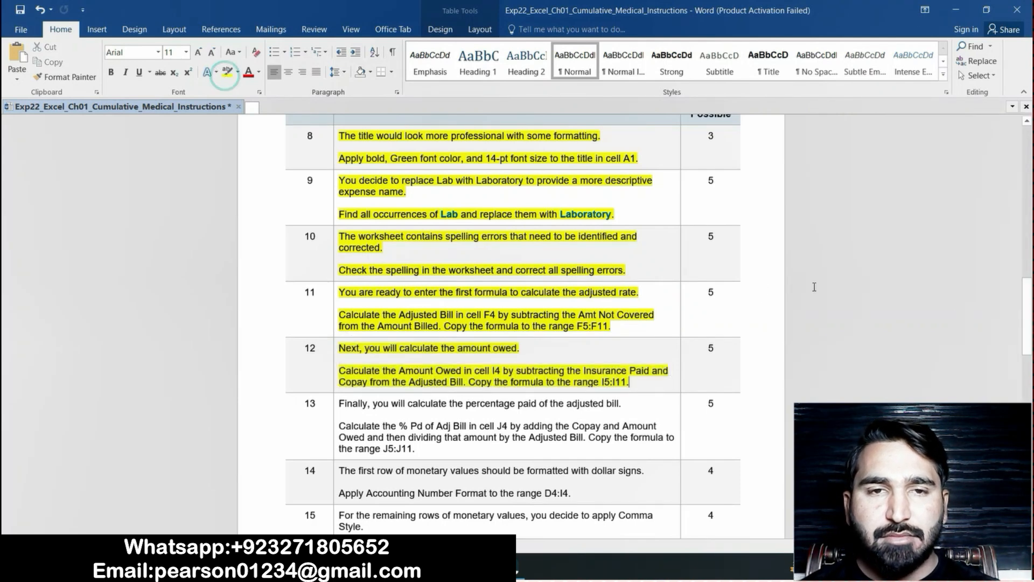
pyautogui.moveTo(1027, 301); pyautogui.dragTo(1027, 313)
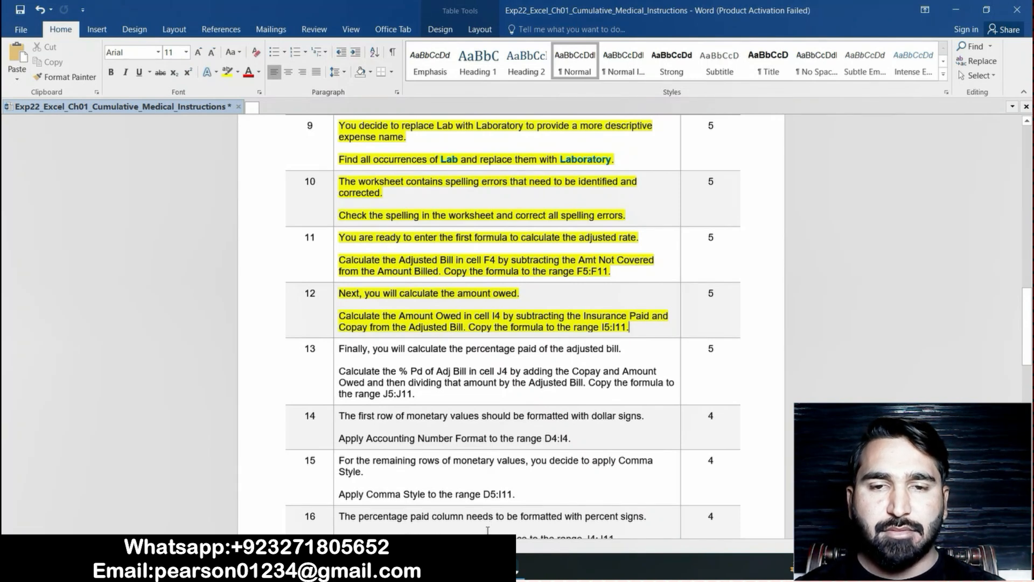
# Switch to the Excel workbook and enter the Amount Owed formula =F4-G4-H4 in cell I4, rechecking step 12 in the Word instructions
pyautogui.click(431, 568)
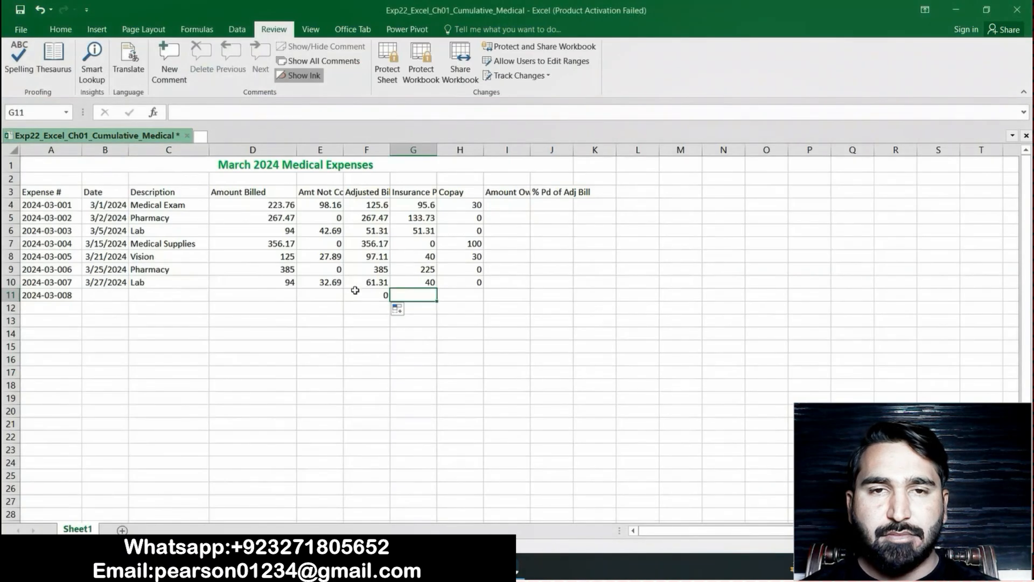
pyautogui.click(521, 207)
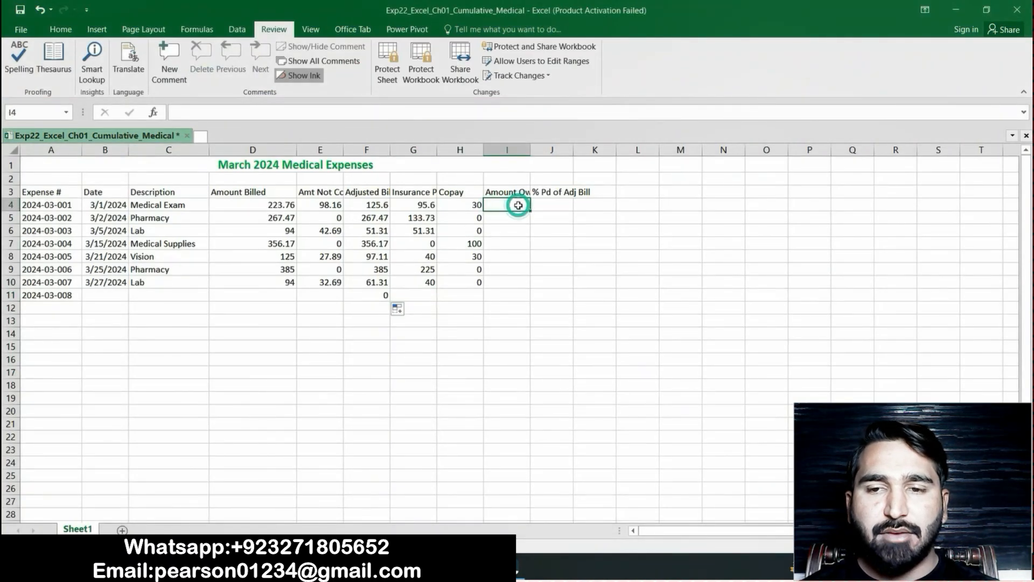
pyautogui.write('=')
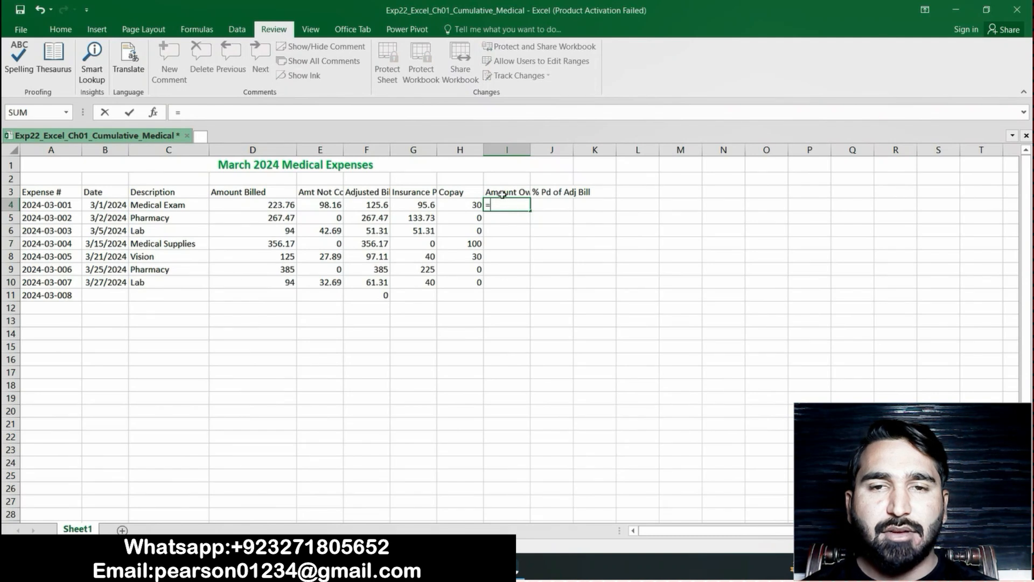
pyautogui.click(368, 204)
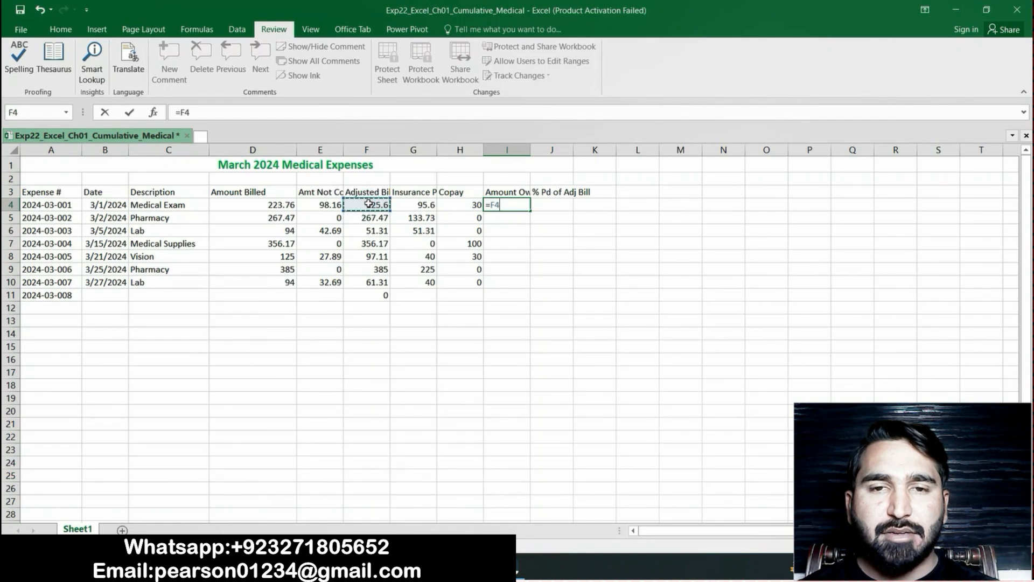
pyautogui.hotkey('alt', 'Tab')
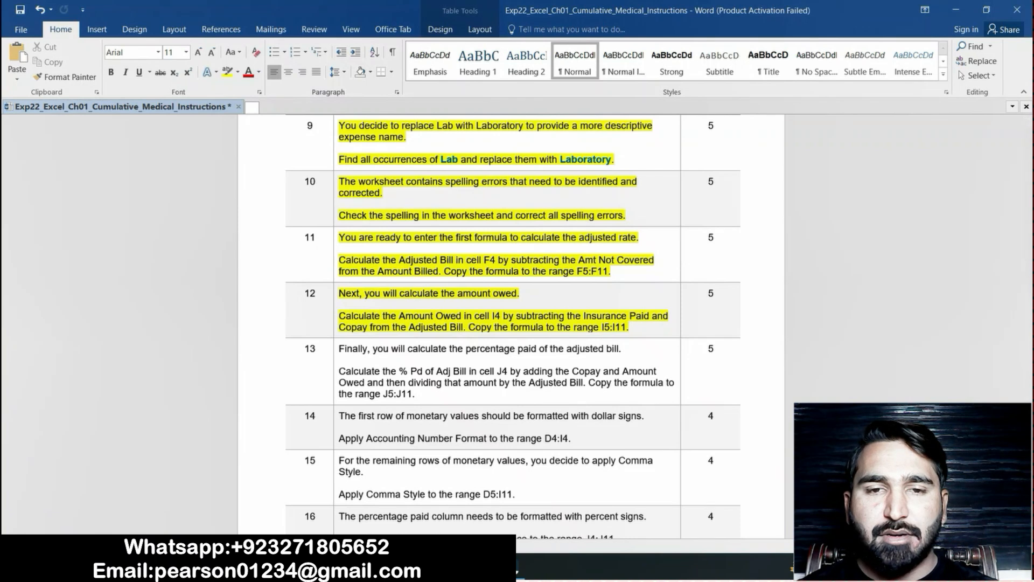
pyautogui.hotkey('alt', 'Tab')
pyautogui.write('-')
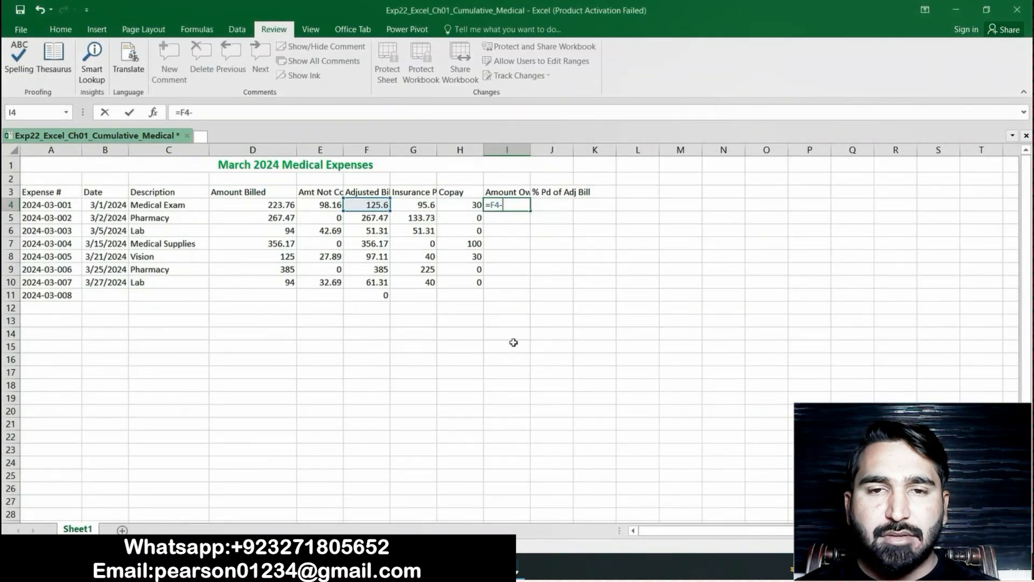
pyautogui.click(418, 205)
pyautogui.write('-')
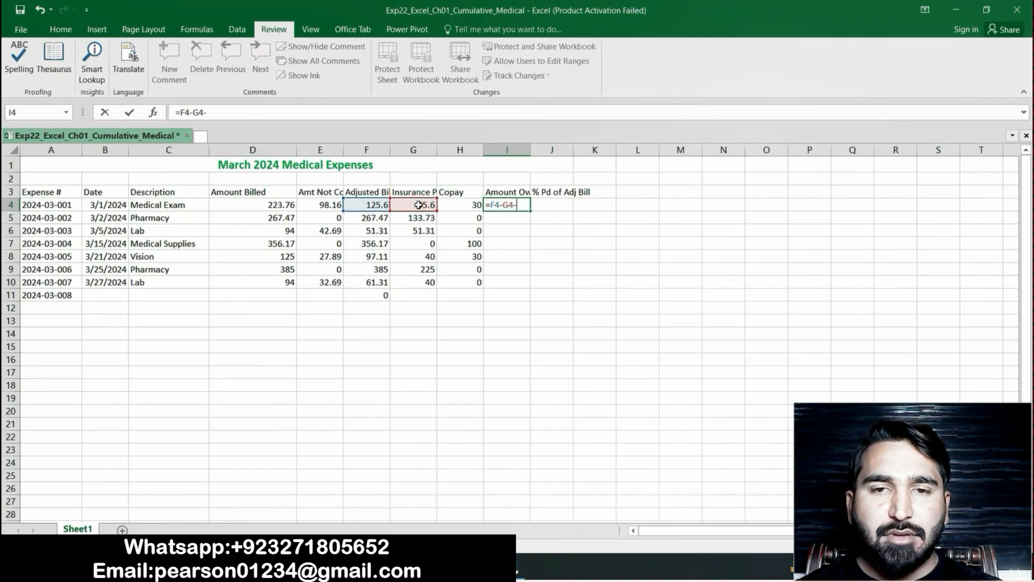
pyautogui.click(468, 205)
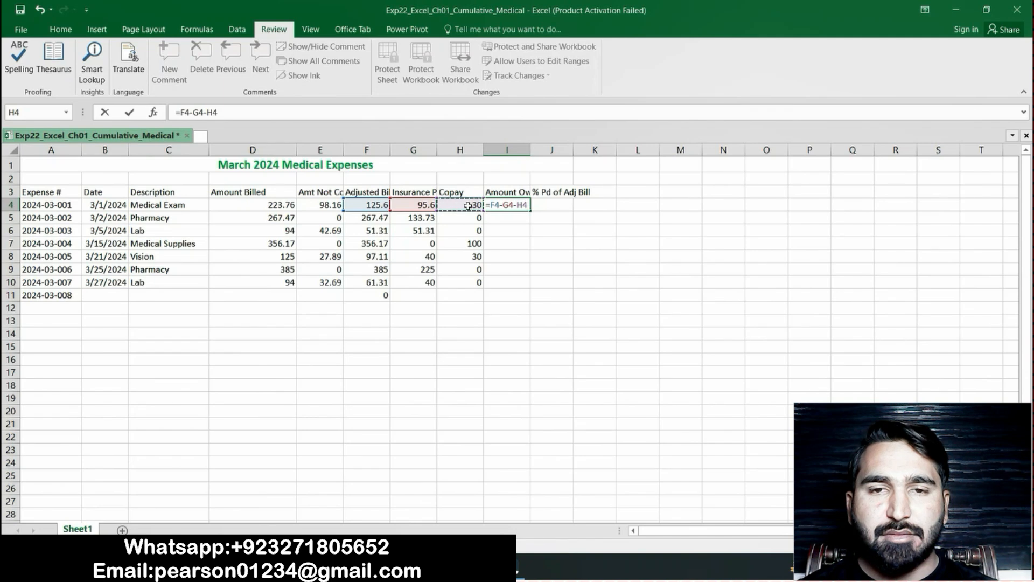
pyautogui.press('Return')
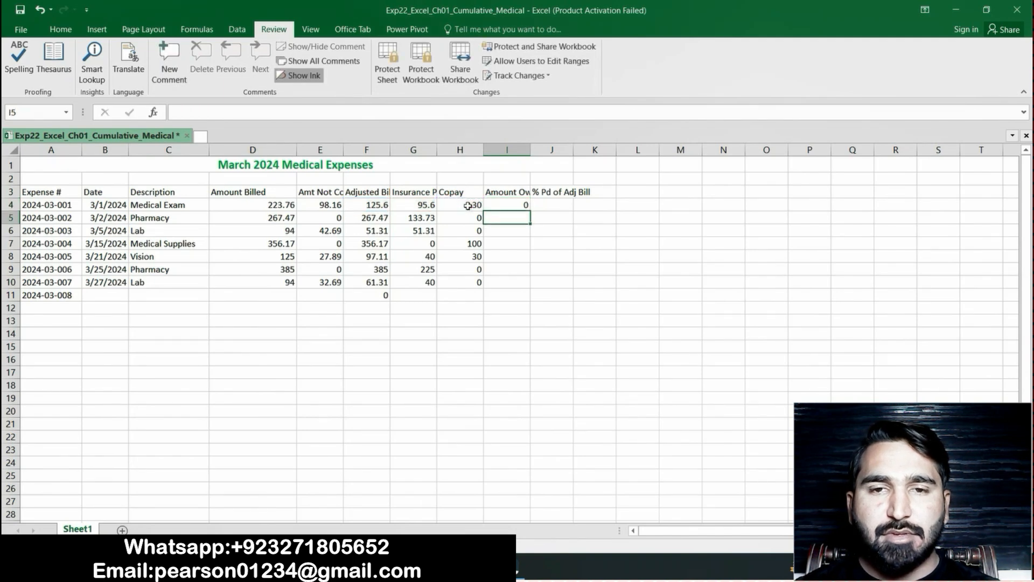
# Recheck step 12 in the Word instructions and the source cells in row 4, and copy the formula from cell I4 down to I5:I11 in Excel
pyautogui.click(505, 205)
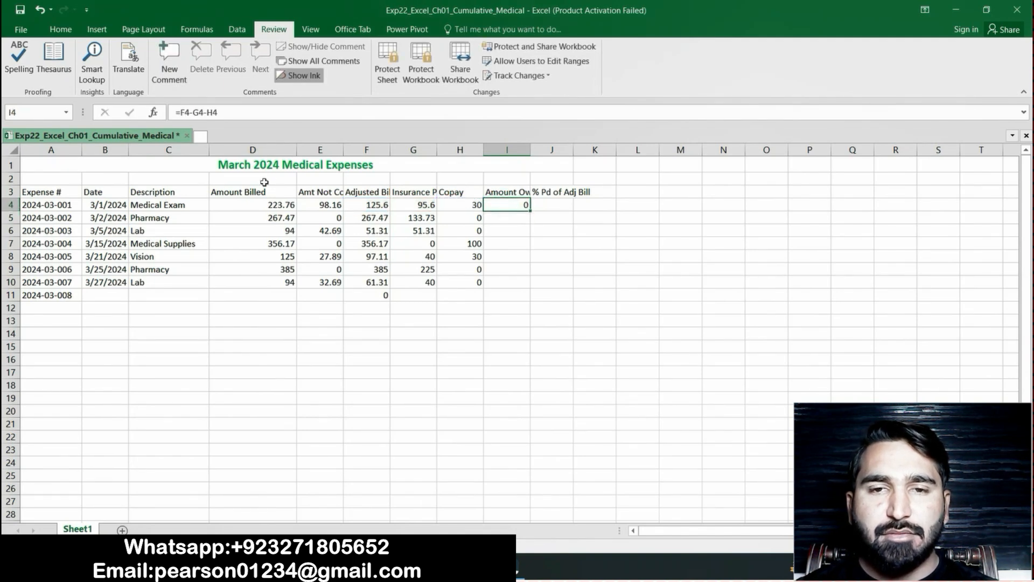
pyautogui.hotkey('alt', 'Tab')
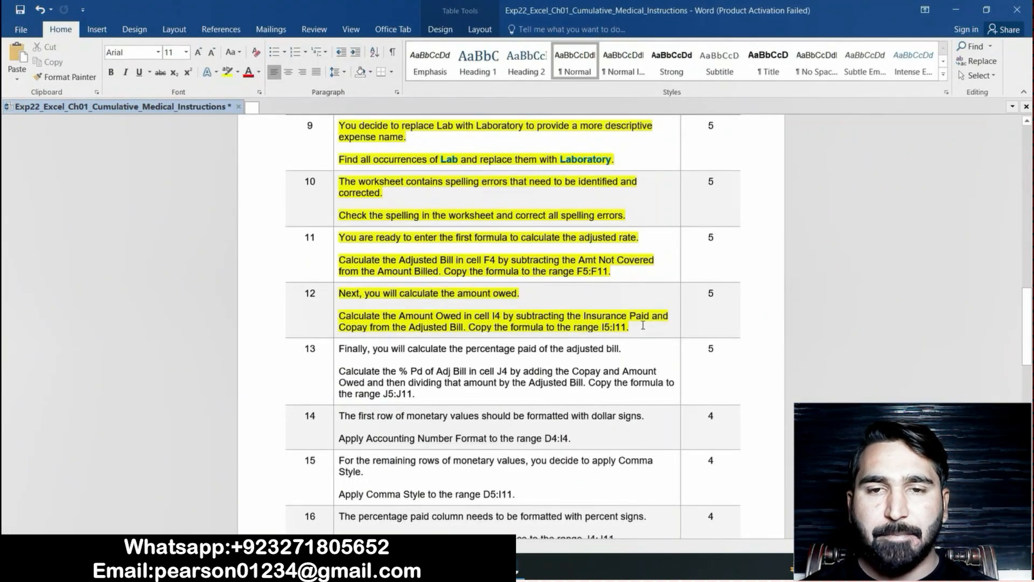
pyautogui.hotkey('alt', 'Tab')
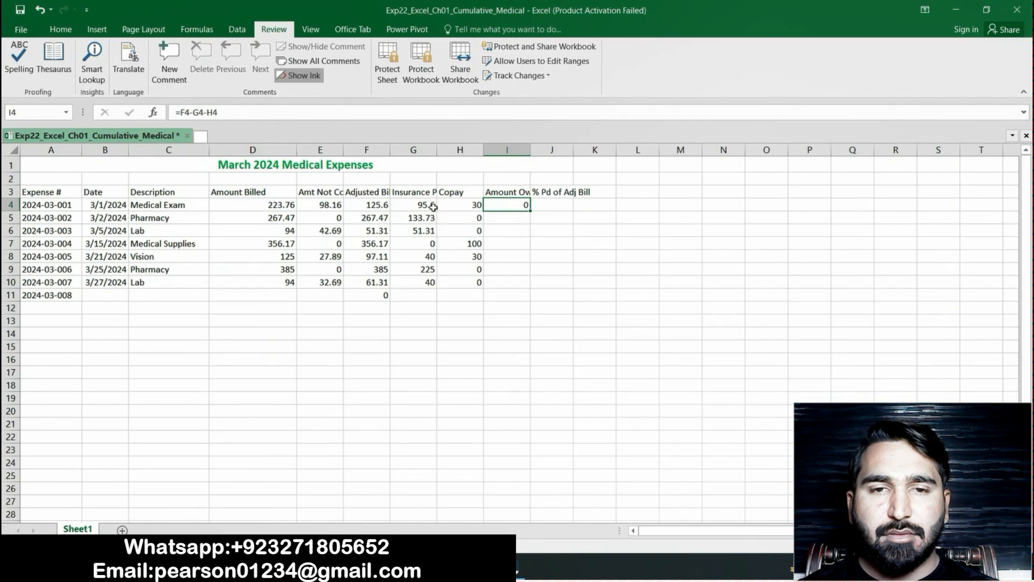
pyautogui.click(376, 207)
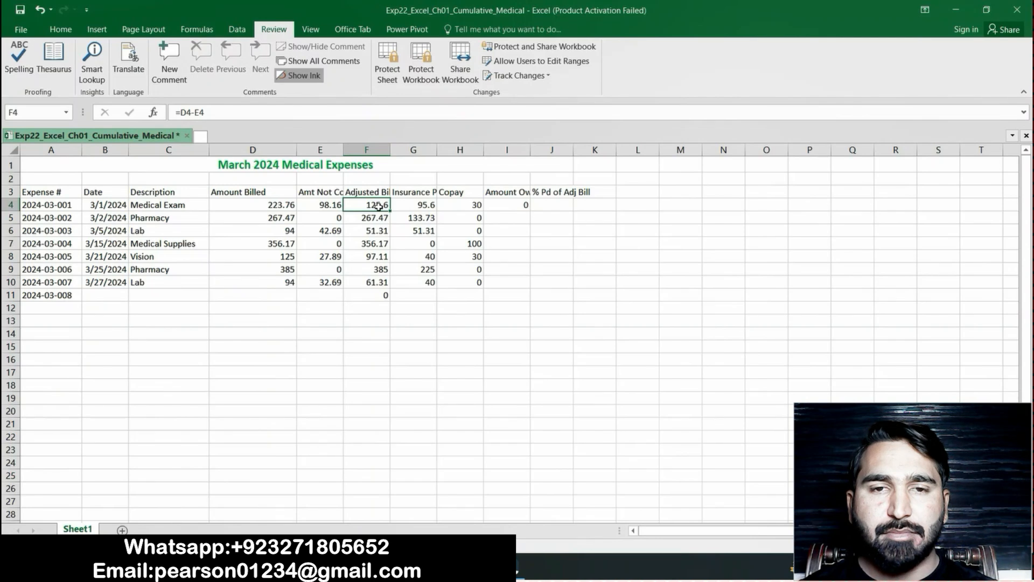
pyautogui.click(428, 206)
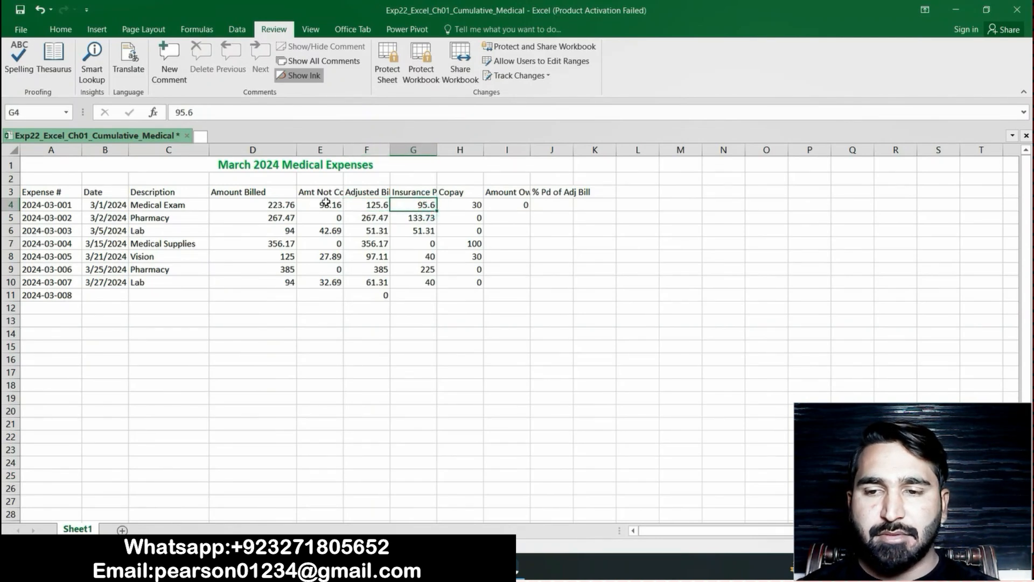
pyautogui.click(325, 204)
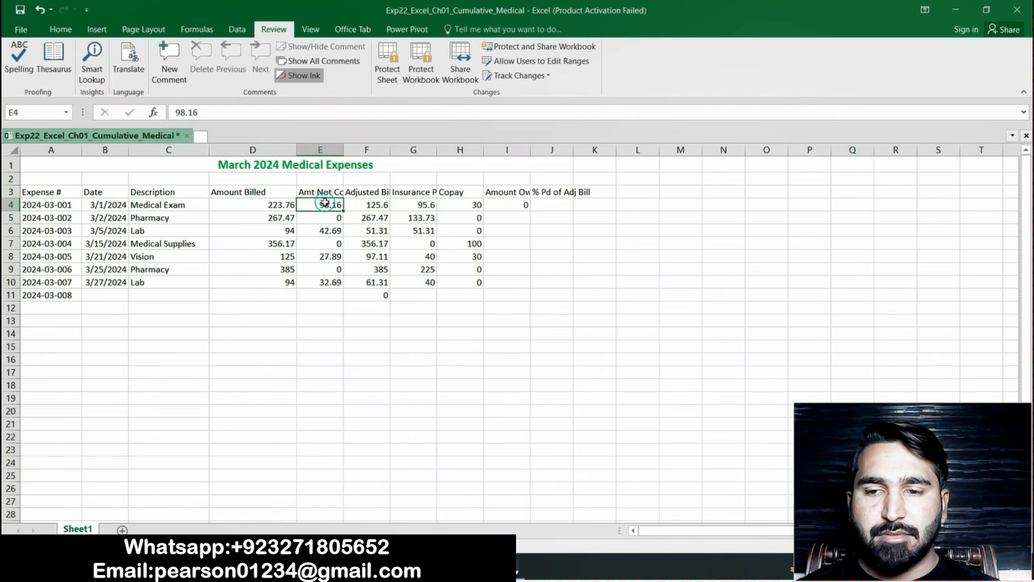
pyautogui.click(514, 206)
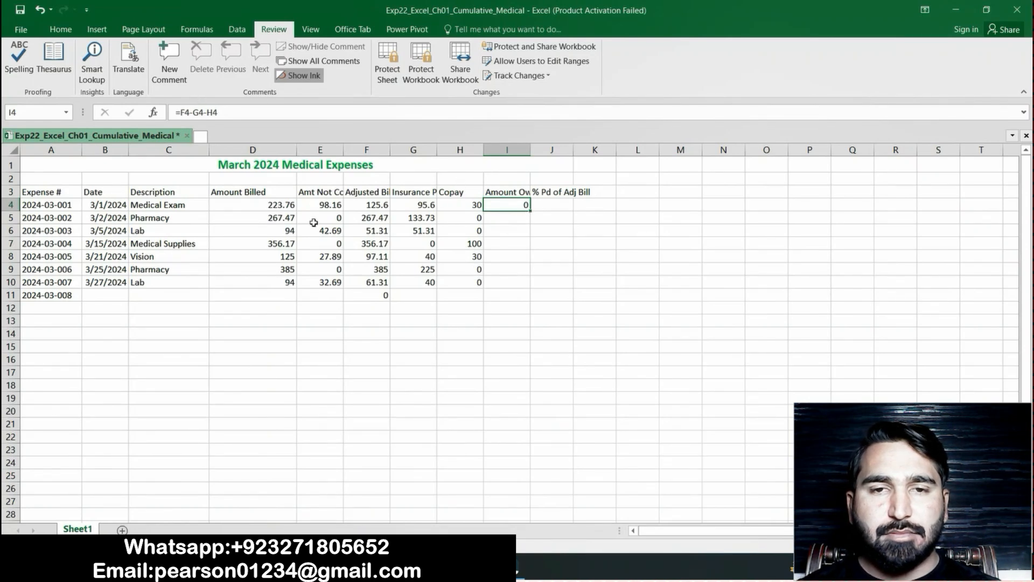
pyautogui.moveTo(531, 210); pyautogui.dragTo(526, 295)
pyautogui.click(572, 329)
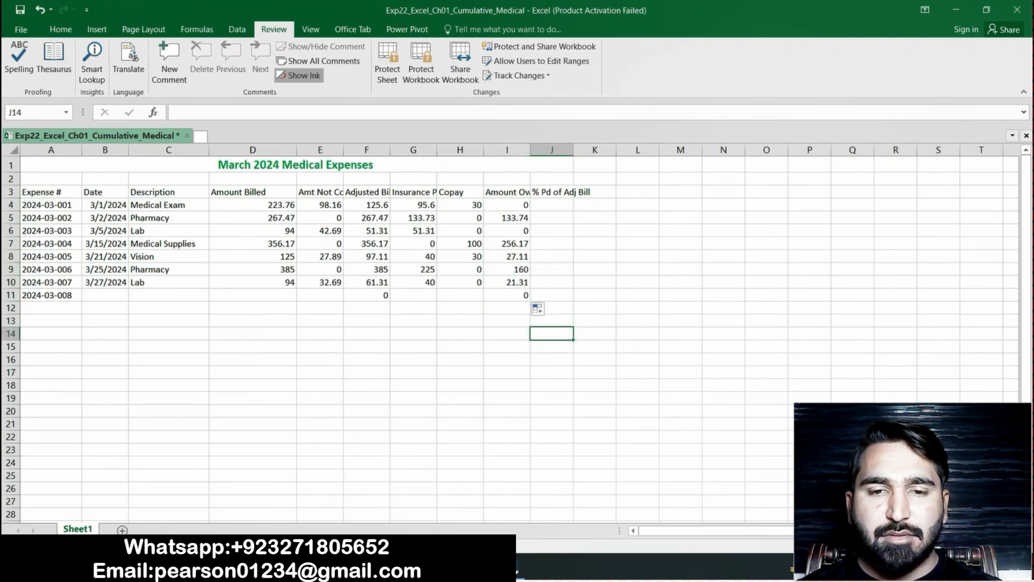
# Return to the Word instructions and highlight the step 13 text about calculating the percentage paid of the adjusted bill in yellow
pyautogui.hotkey('alt', 'Tab')
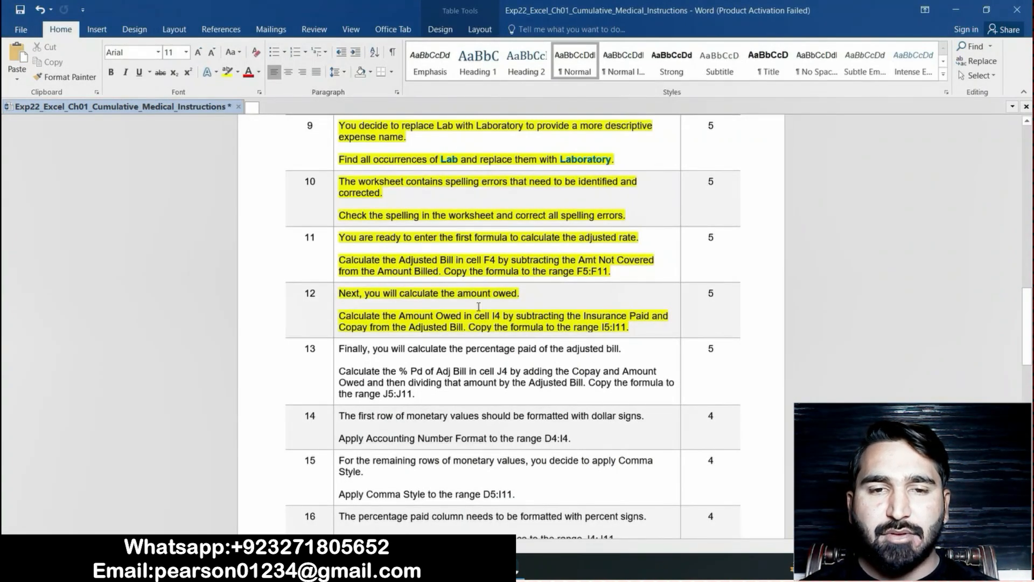
pyautogui.moveTo(1027, 319); pyautogui.dragTo(1027, 347)
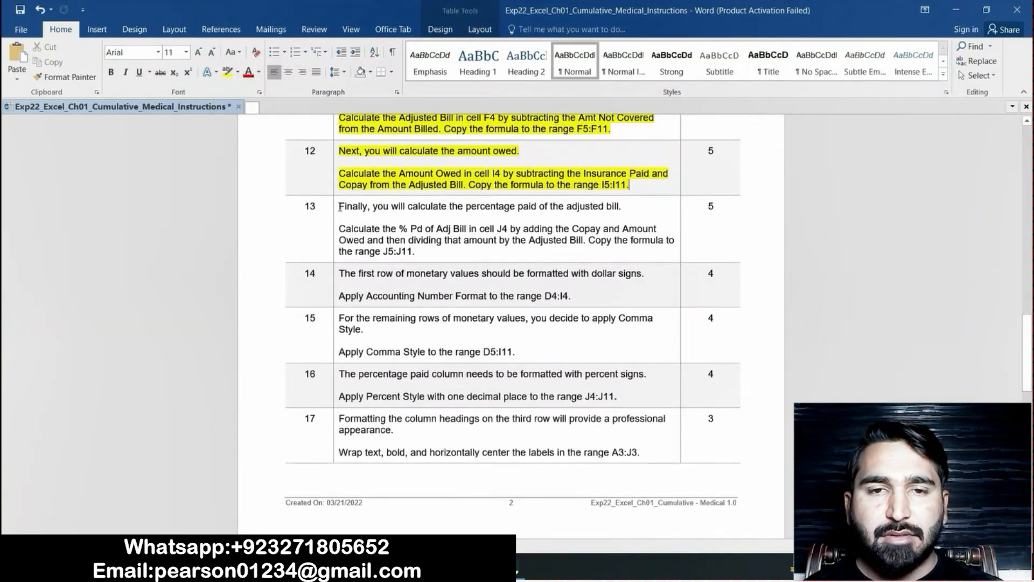
pyautogui.click(336, 208)
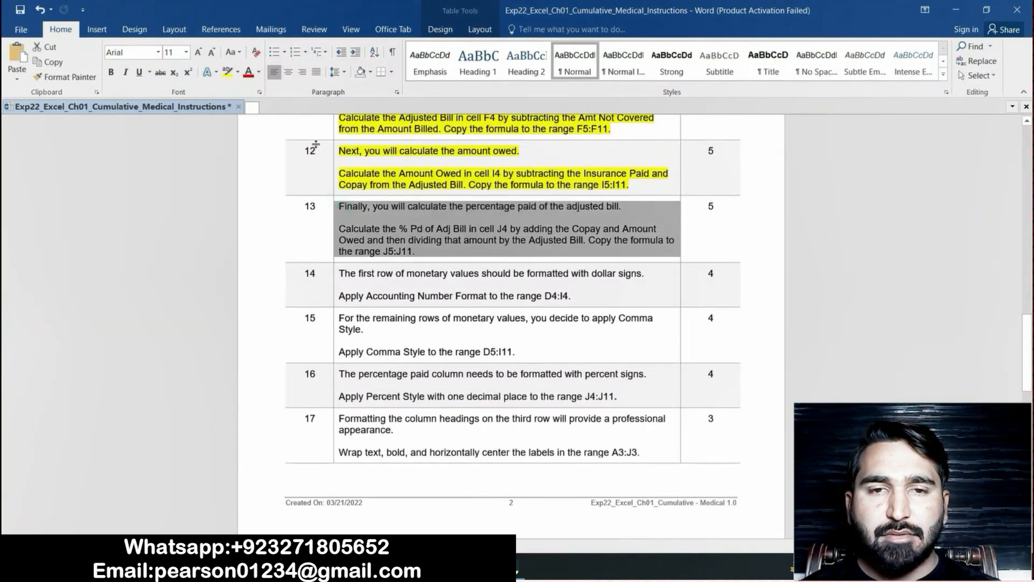
pyautogui.click(227, 72)
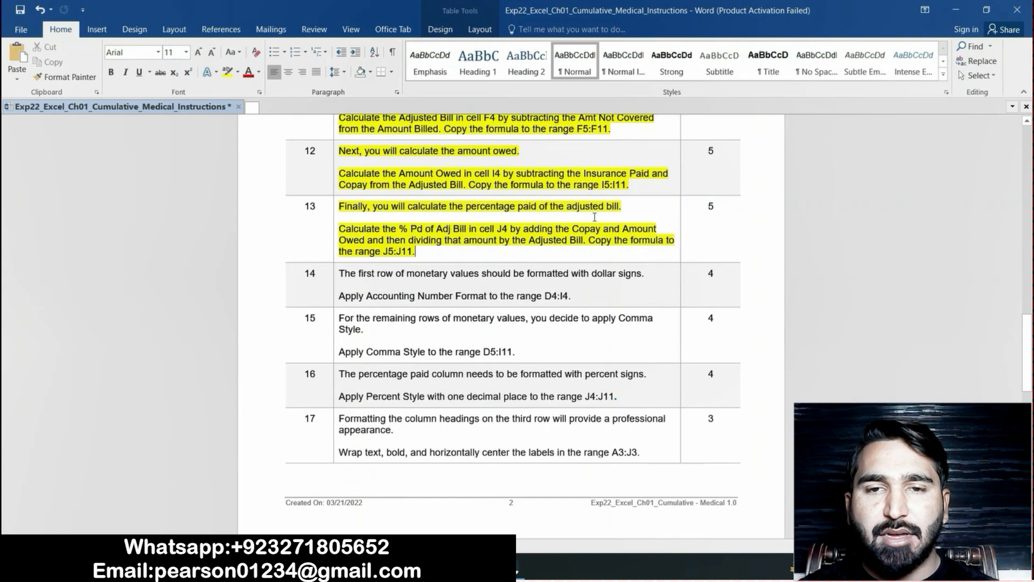
# Switch to the Excel workbook and enter the formula =(H4+I4)/F4 in cell J4, rechecking step 13 in the Word instructions
pyautogui.hotkey('alt', 'Tab')
pyautogui.click(561, 205)
pyautogui.write('=')
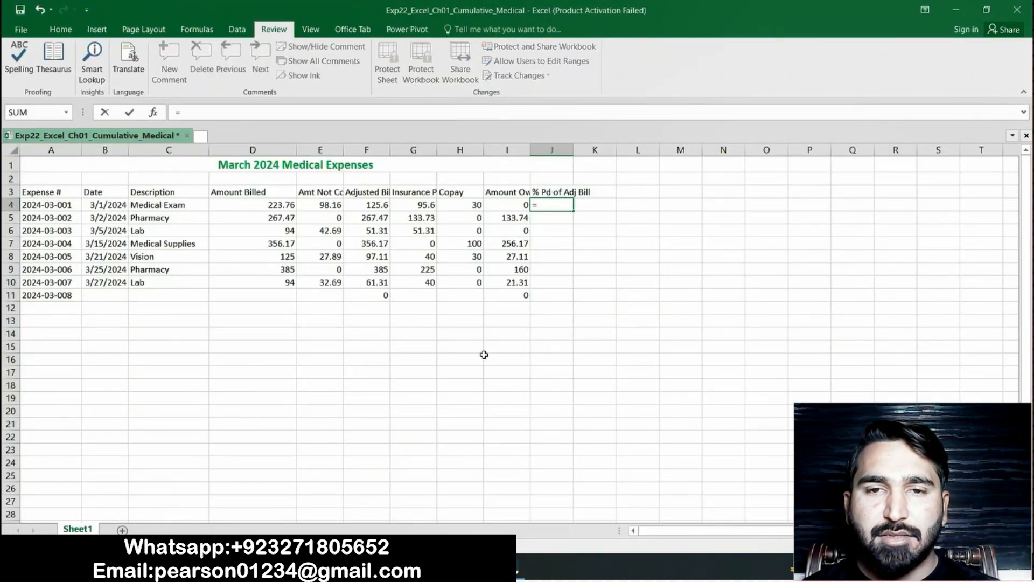
pyautogui.hotkey('alt', 'Tab')
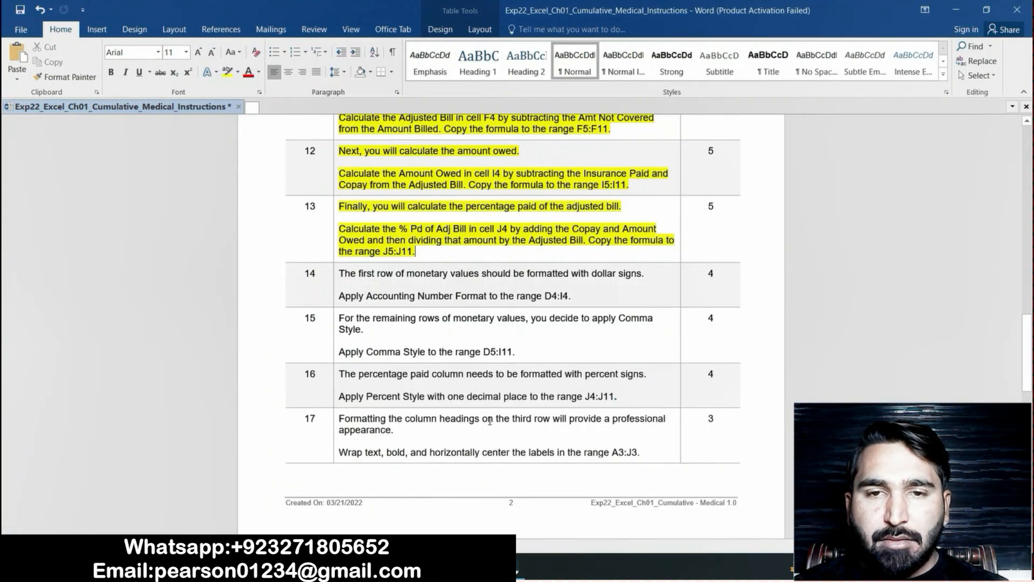
pyautogui.hotkey('alt', 'Tab')
pyautogui.write('(')
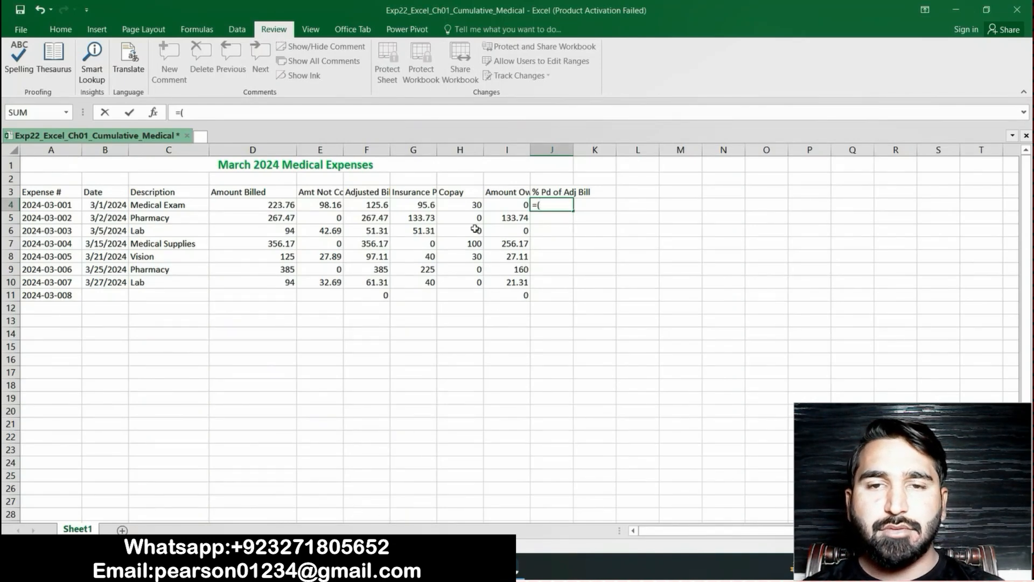
pyautogui.click(468, 205)
pyautogui.write('+')
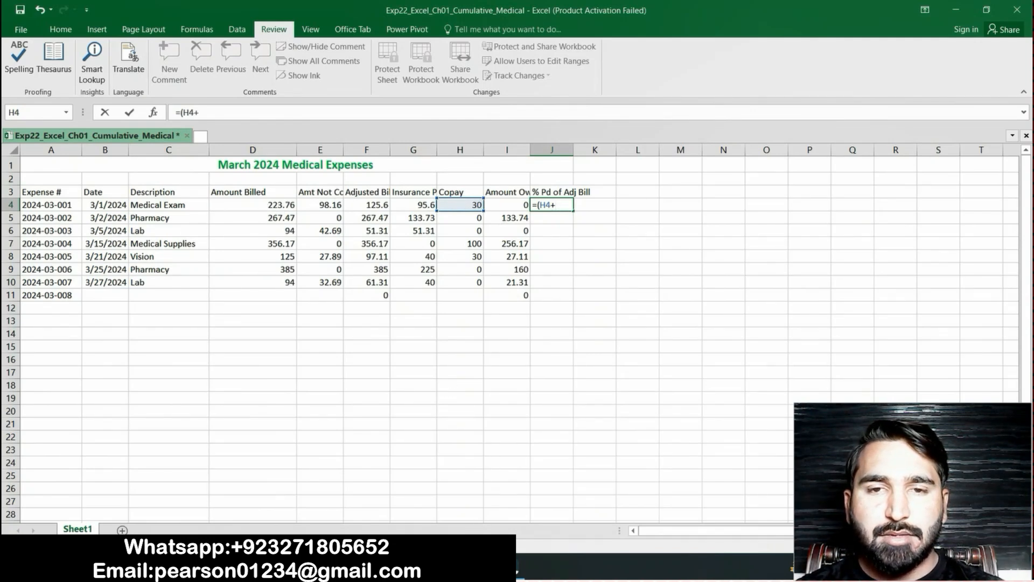
pyautogui.hotkey('alt', 'Tab')
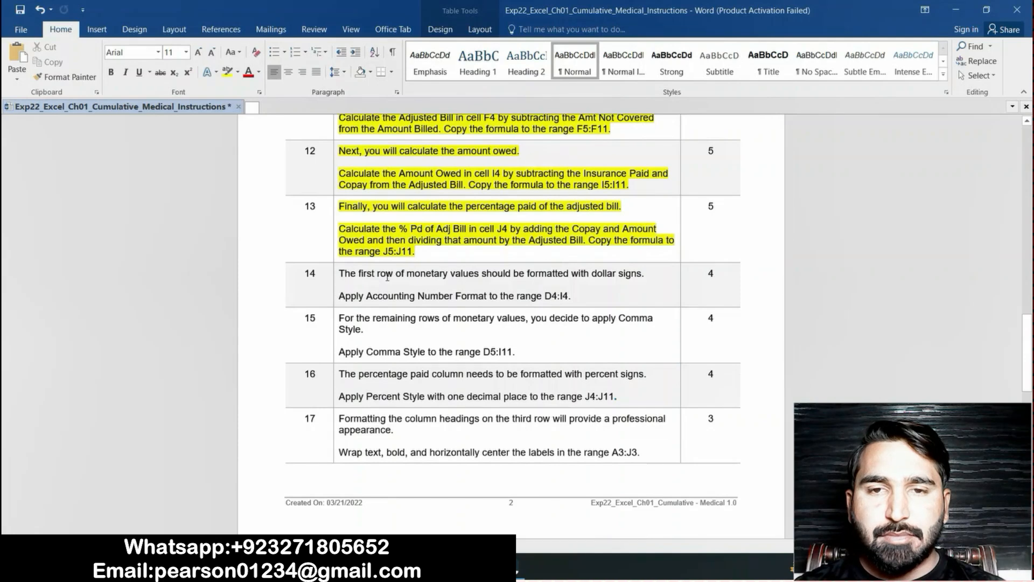
pyautogui.hotkey('alt', 'Tab')
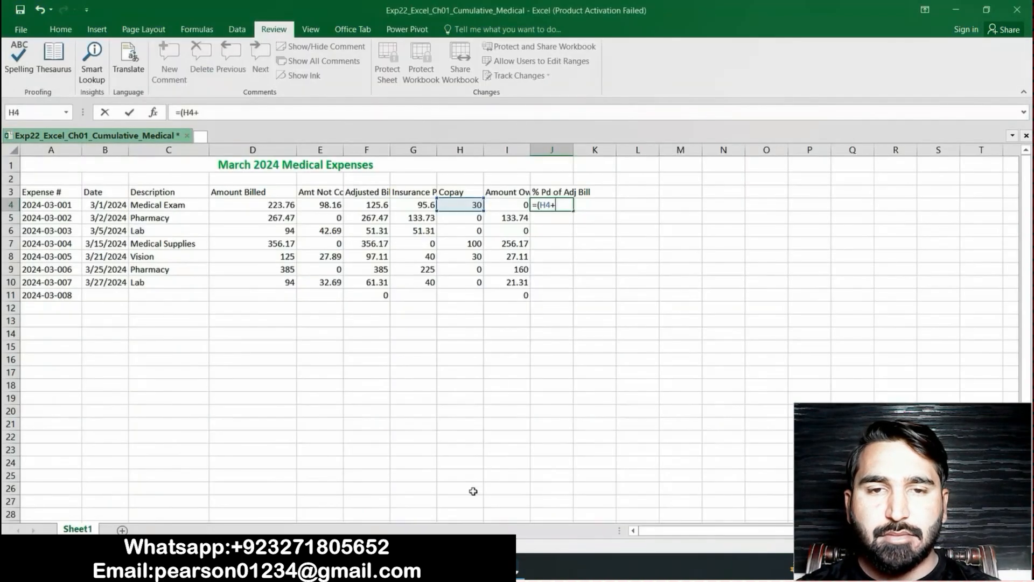
pyautogui.click(512, 205)
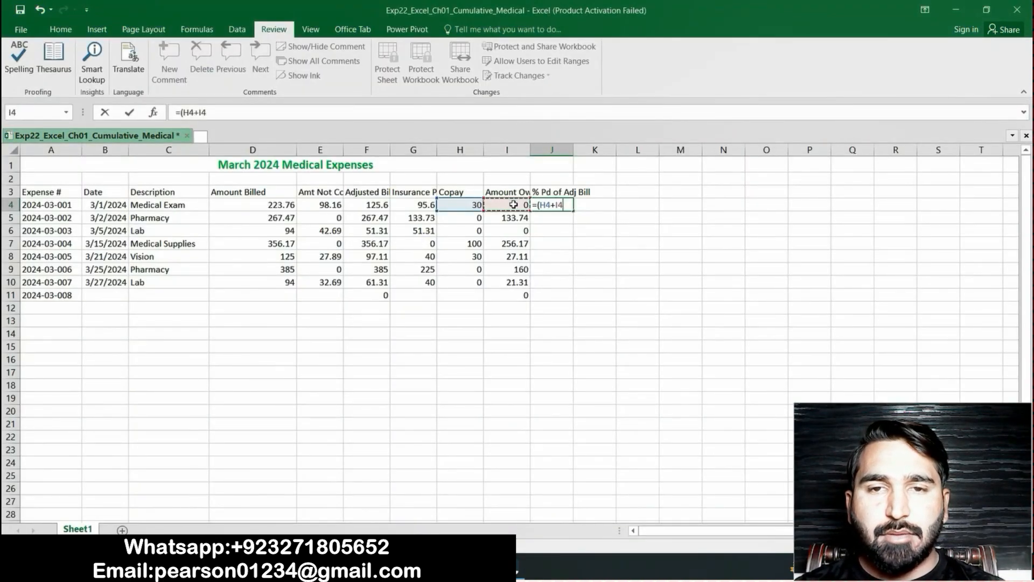
pyautogui.write(')')
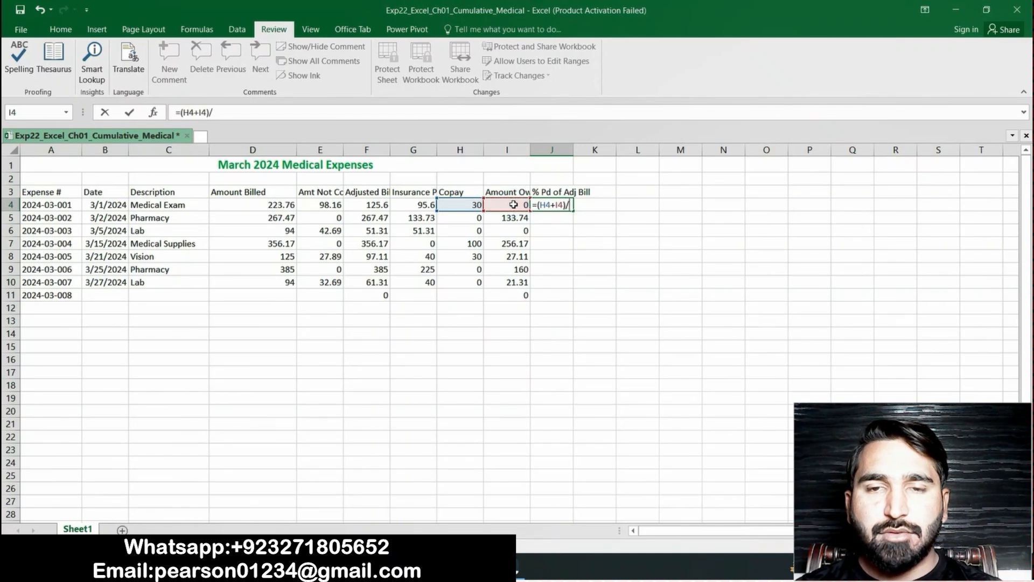
pyautogui.write('/')
pyautogui.hotkey('alt', 'Tab')
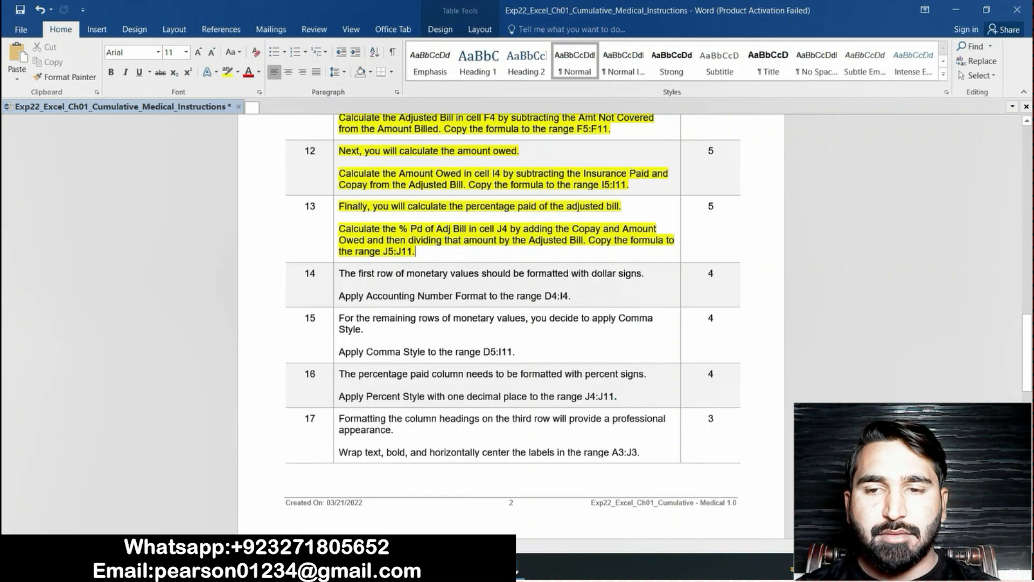
pyautogui.hotkey('alt', 'Tab')
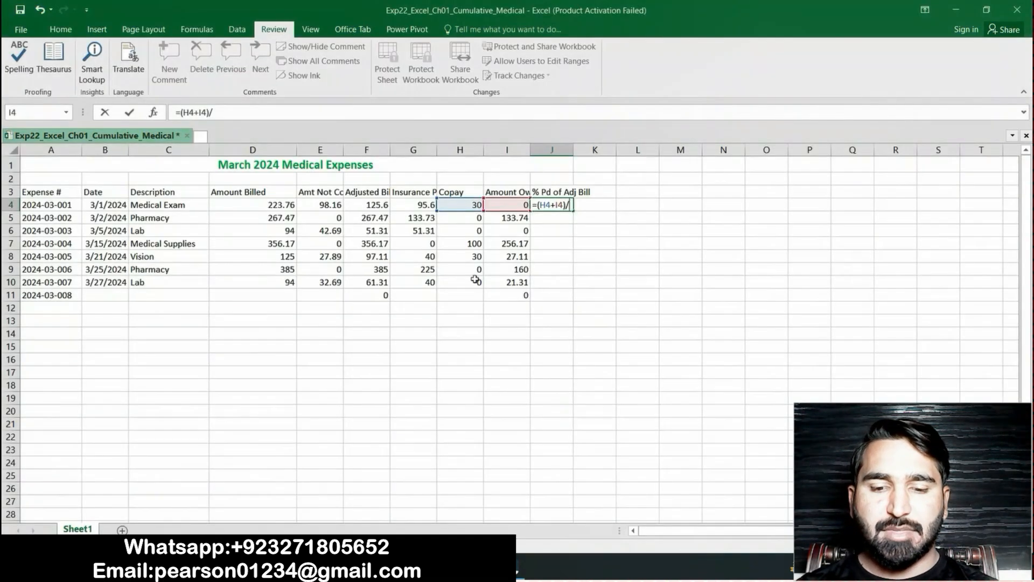
pyautogui.click(375, 204)
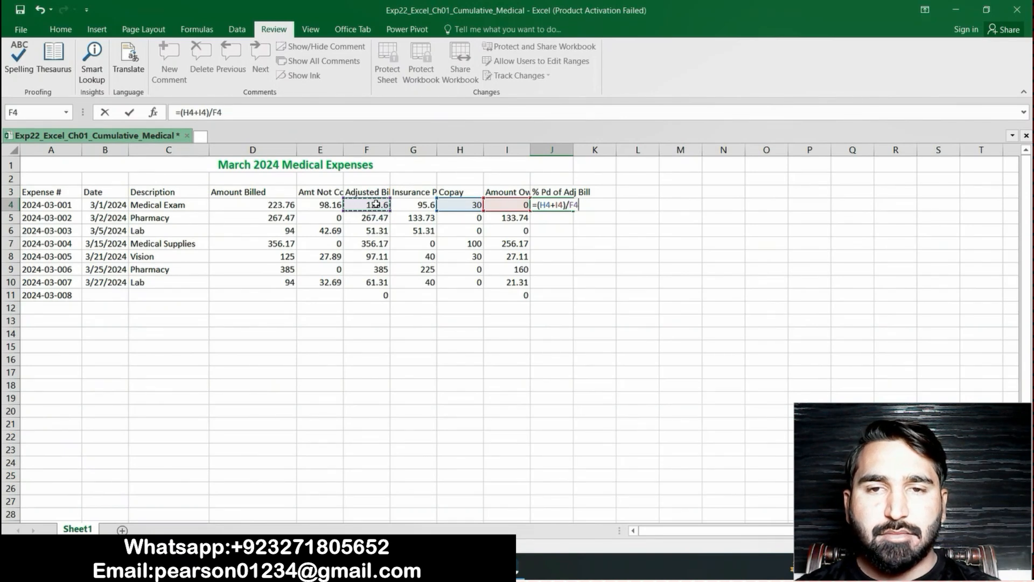
pyautogui.press('Return')
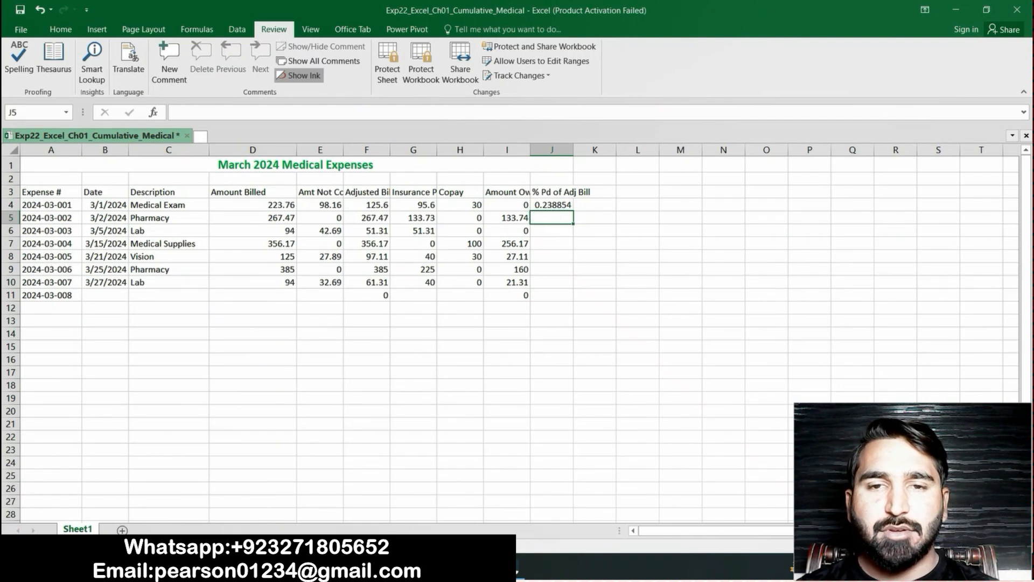
# Recheck step 13 in the Word instructions and copy the formula from cell J4 down to J5:J11 in Excel
pyautogui.click(558, 206)
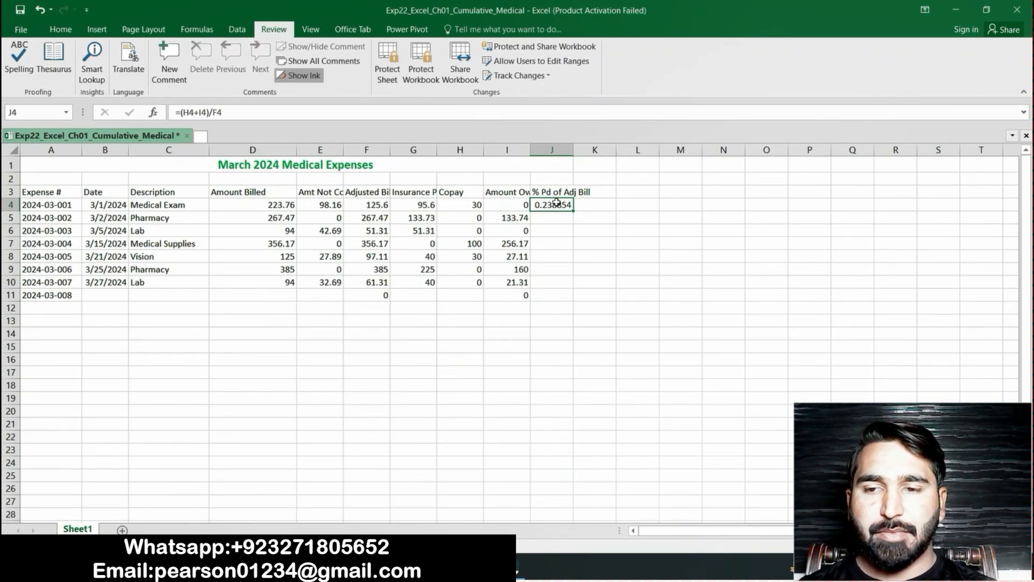
pyautogui.click(461, 569)
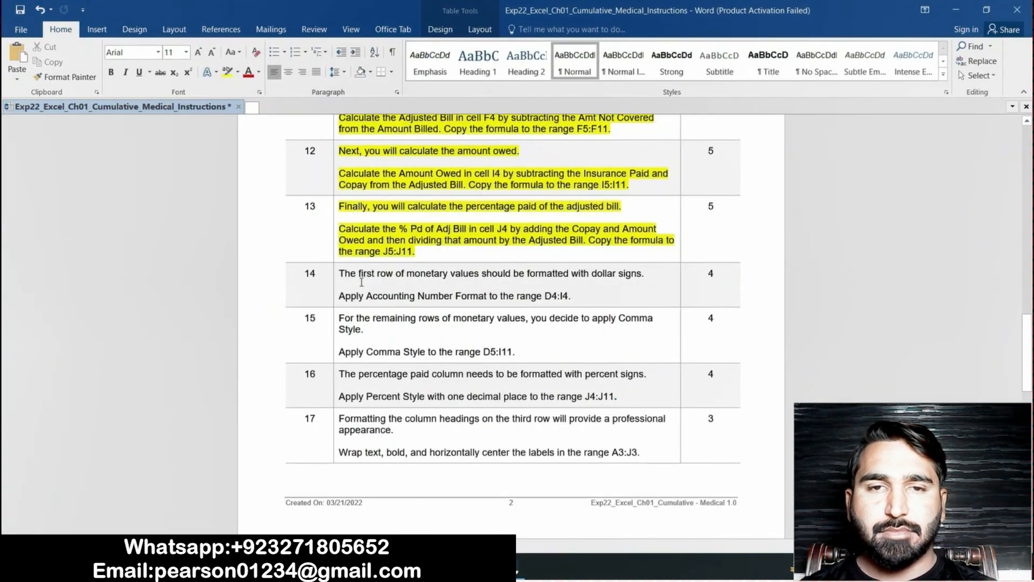
pyautogui.hotkey('alt', 'Tab')
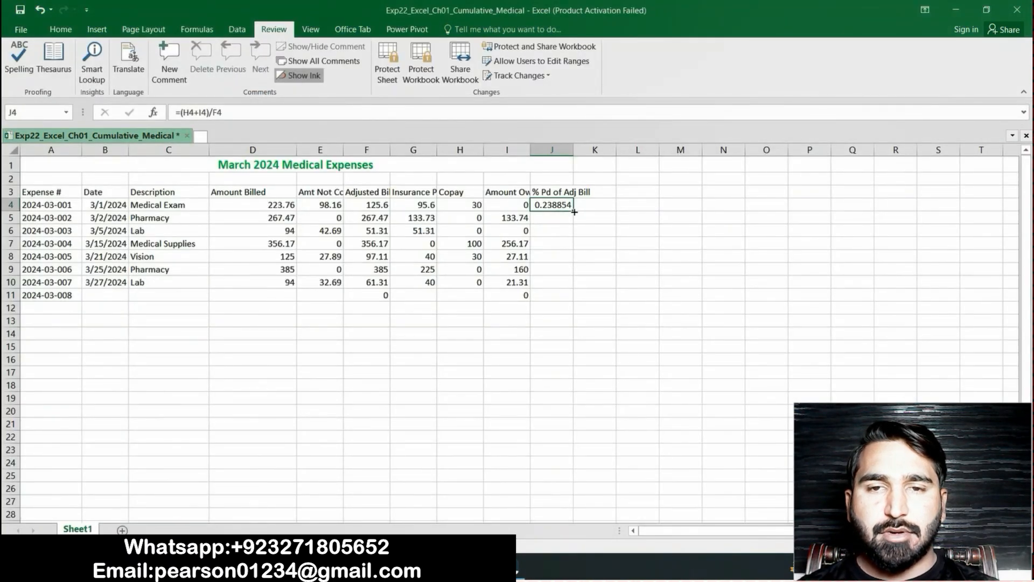
pyautogui.moveTo(574, 209); pyautogui.dragTo(573, 301)
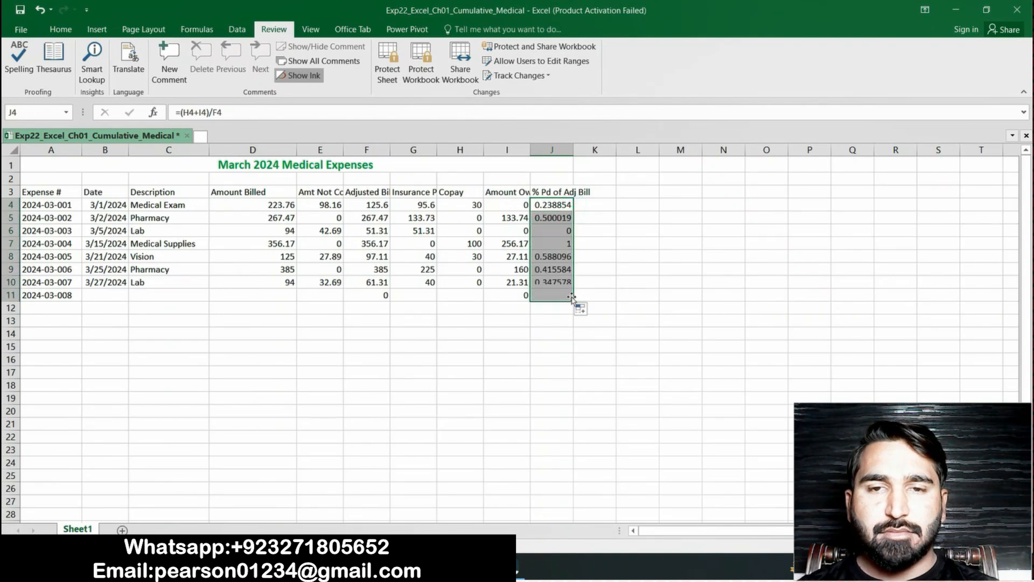
pyautogui.click(608, 267)
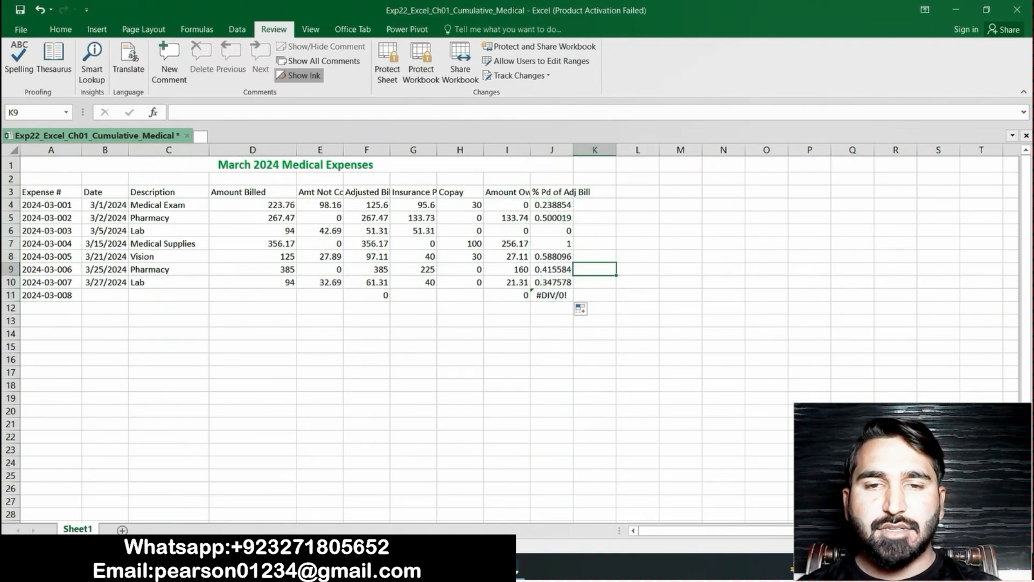
# Return to the Word instructions and highlight the step 14 text about Accounting Number Format in yellow
pyautogui.hotkey('alt', 'Tab')
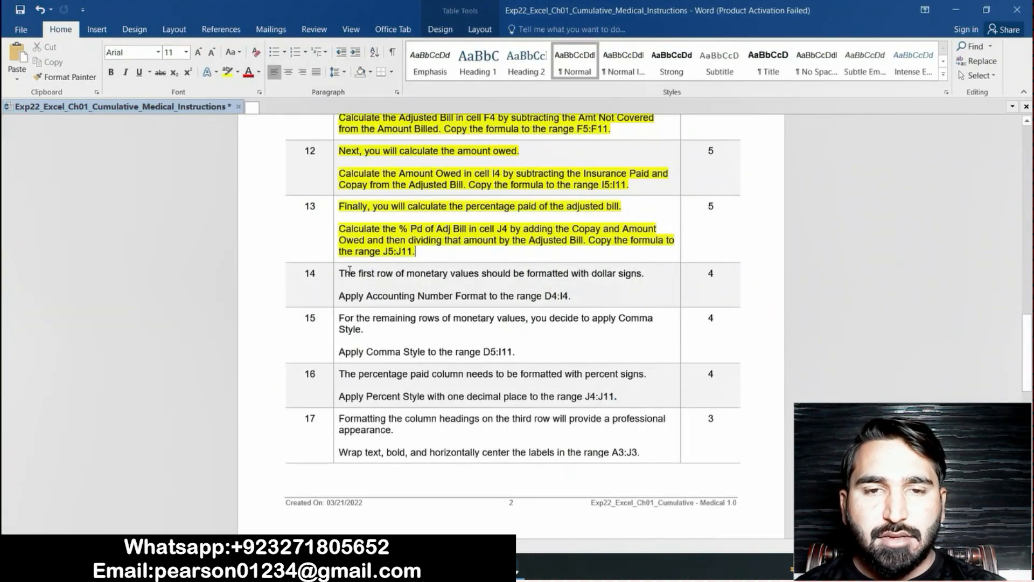
pyautogui.click(339, 274)
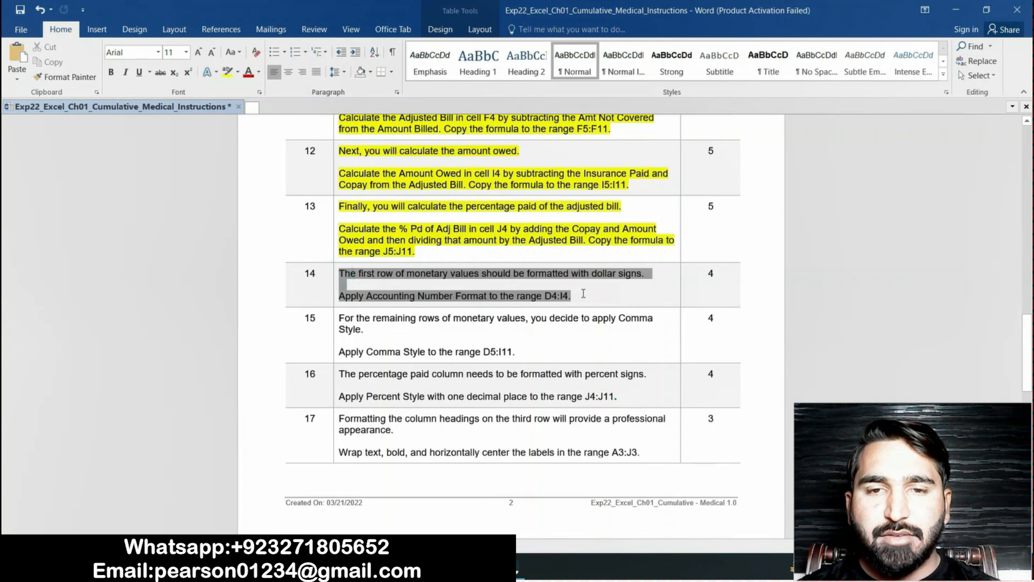
pyautogui.click(226, 72)
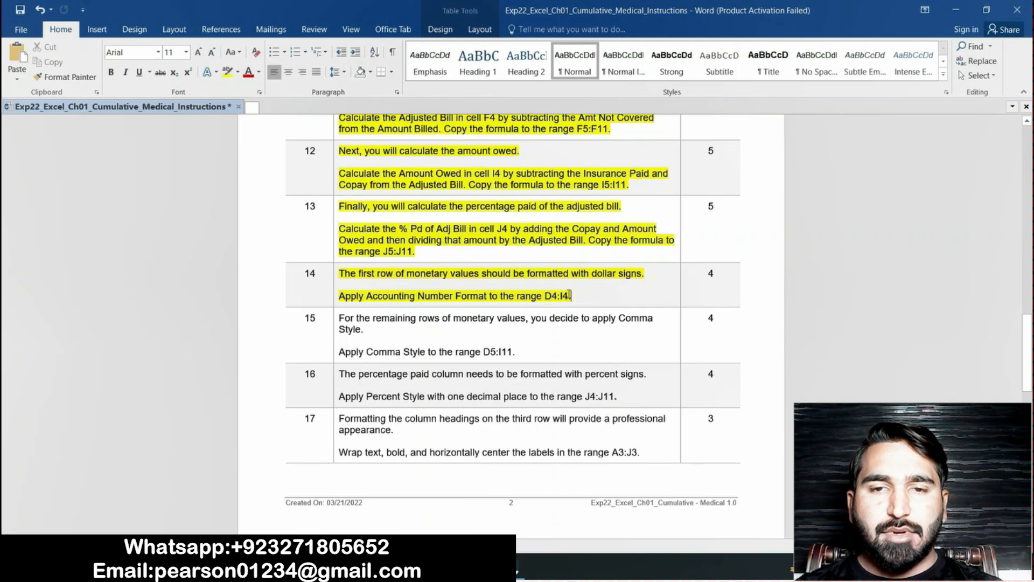
# Switch to the Excel workbook and apply the Accounting number format to the range D4:I4
pyautogui.hotkey('alt', 'Tab')
pyautogui.click(53, 111)
pyautogui.press('BackSpace')
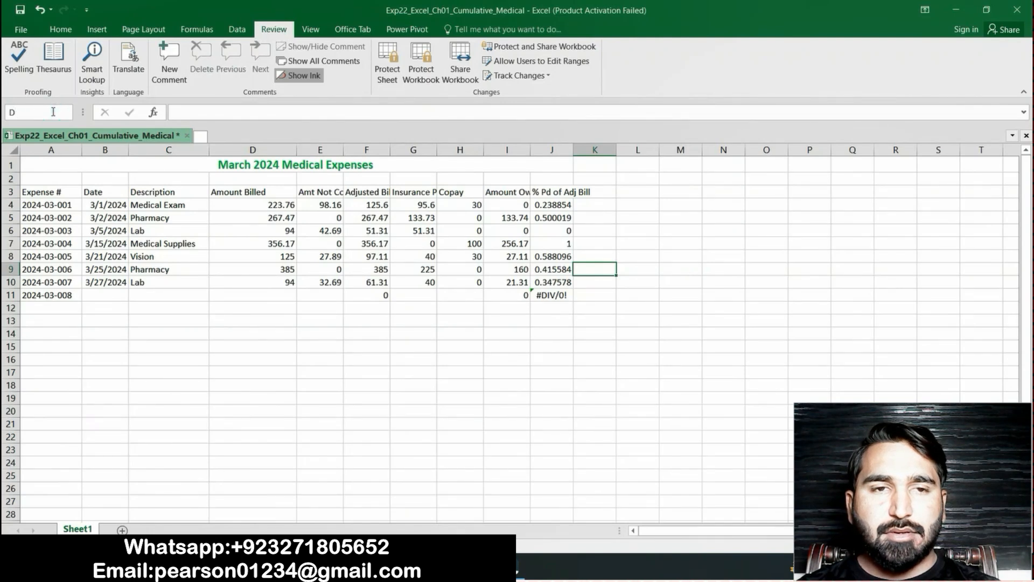
pyautogui.write('D4:I4')
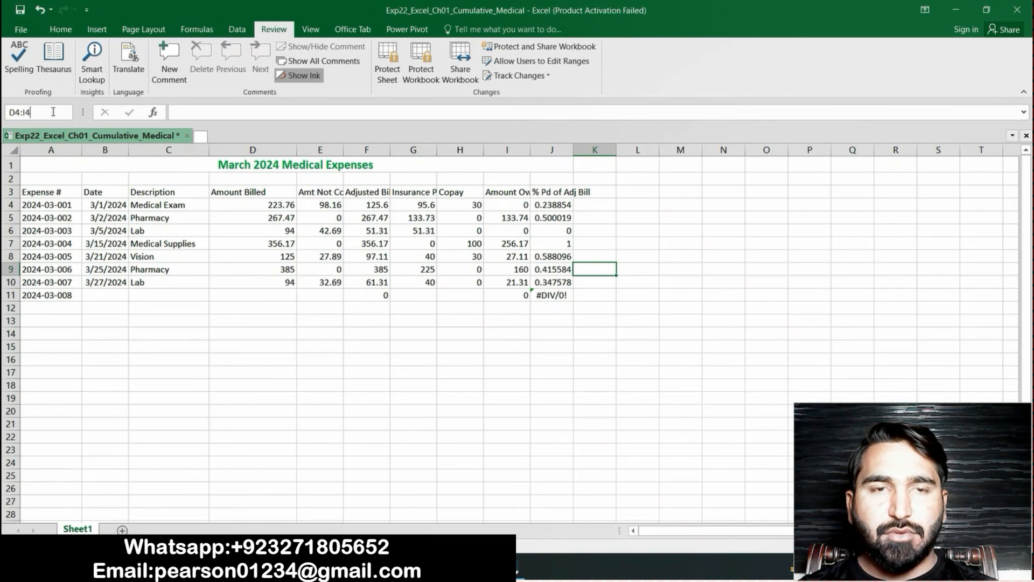
pyautogui.press('Return')
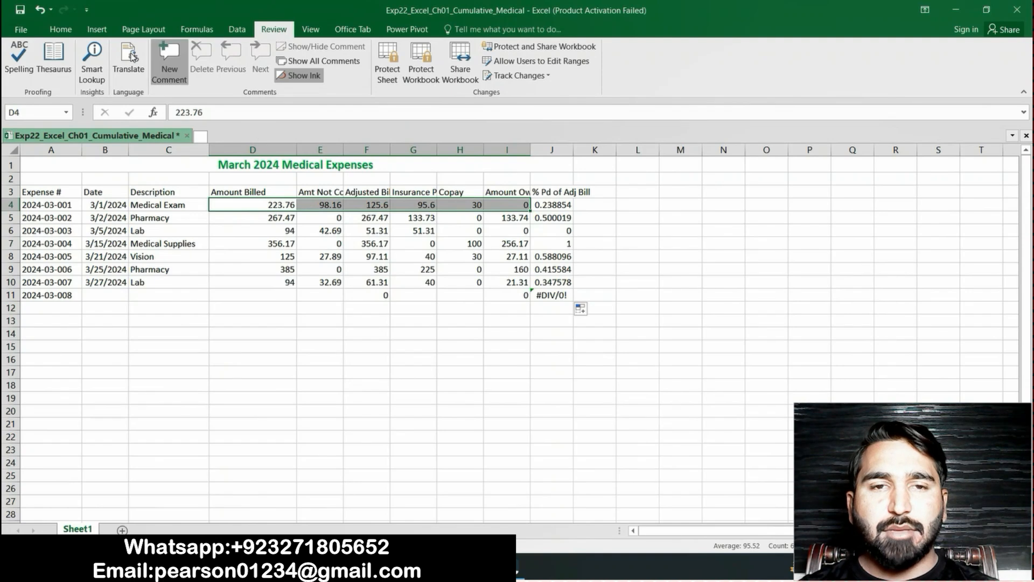
pyautogui.click(61, 31)
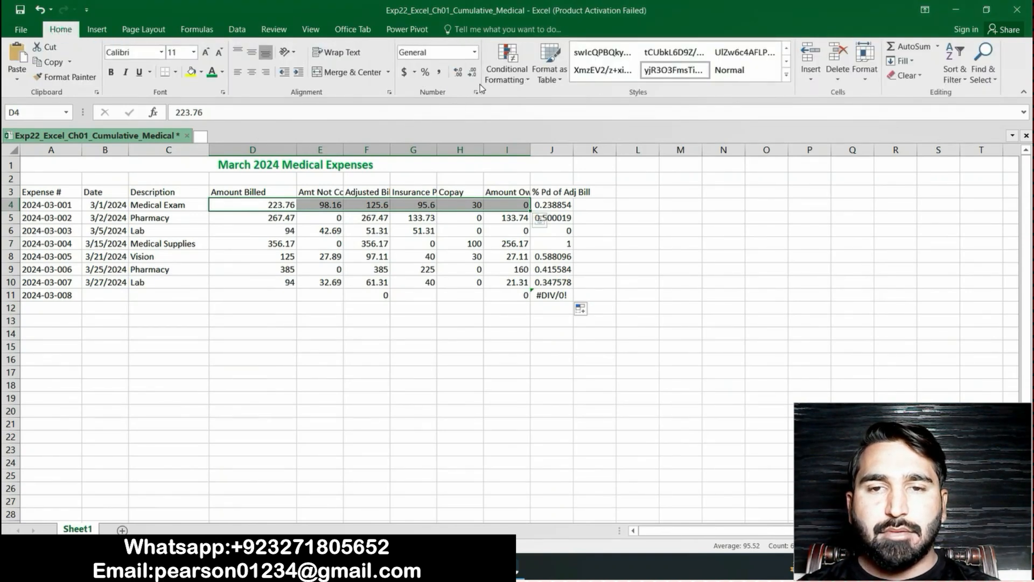
pyautogui.click(475, 52)
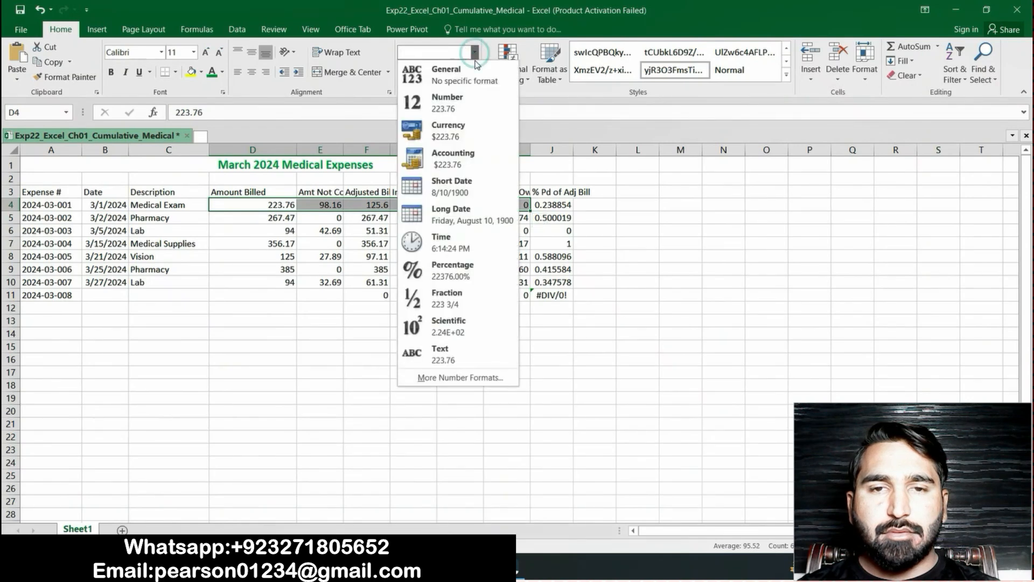
pyautogui.click(466, 157)
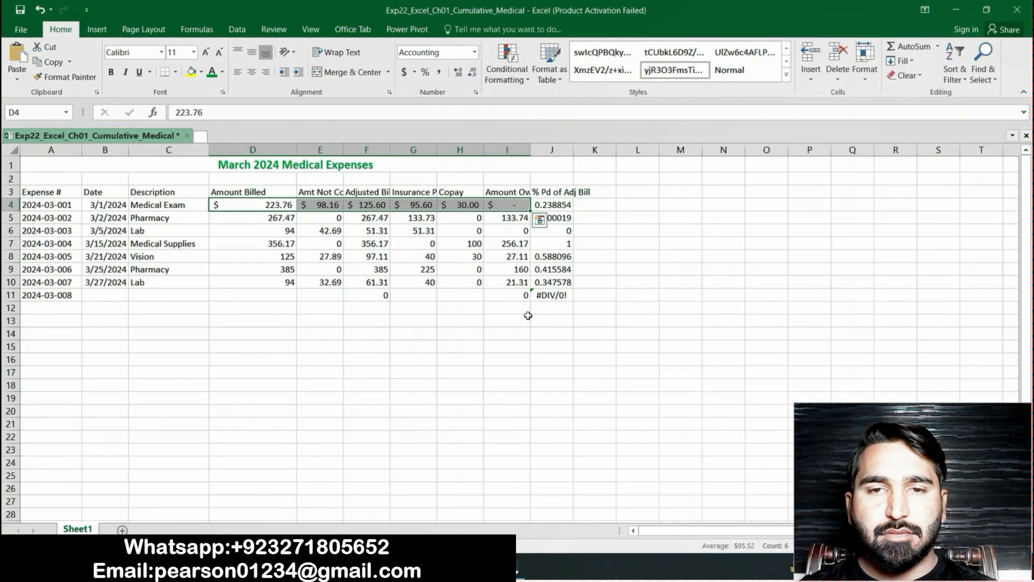
pyautogui.click(445, 334)
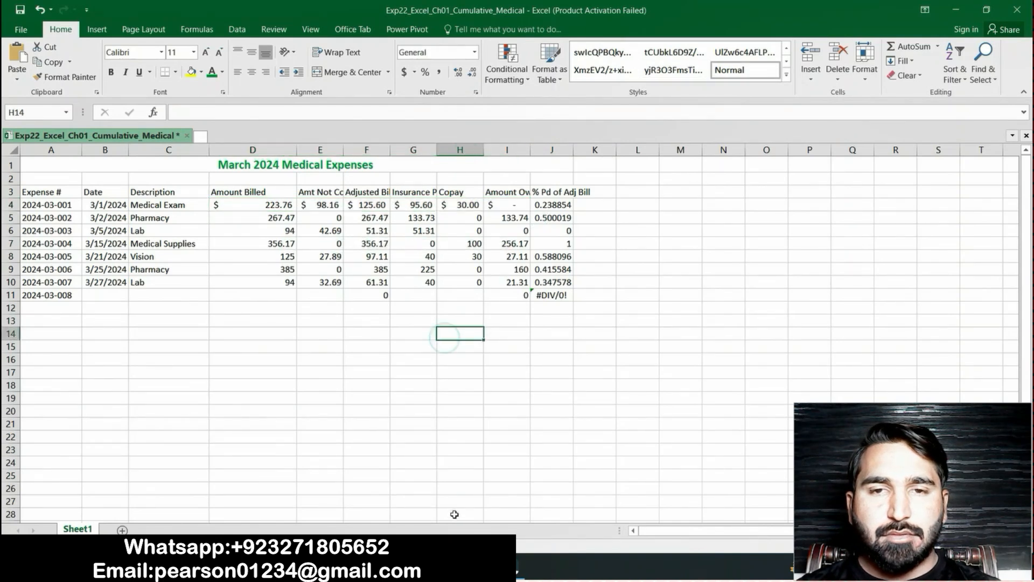
# Return to the Word instructions and highlight the step 15 text about Comma Style in yellow
pyautogui.click(446, 569)
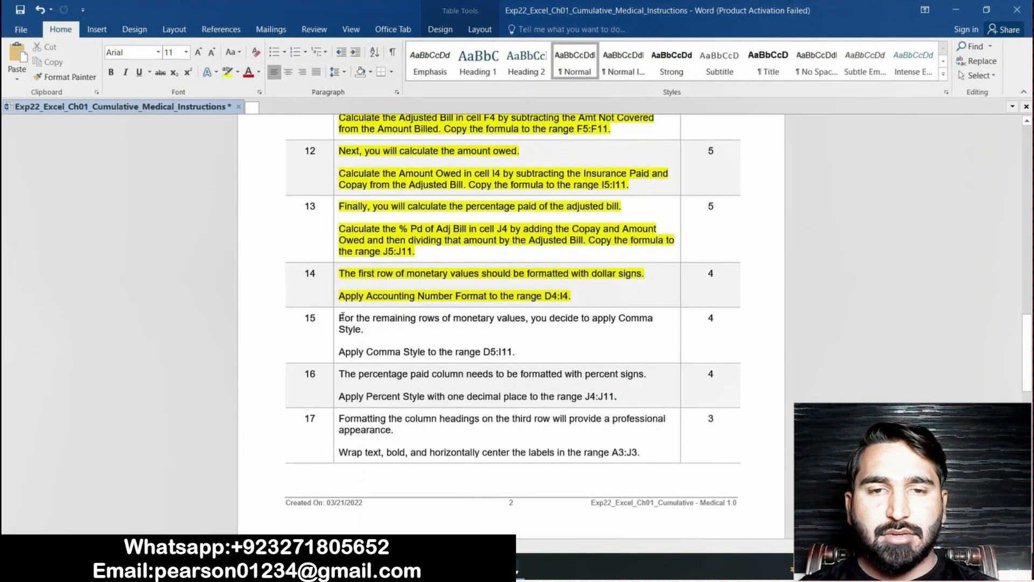
pyautogui.moveTo(338, 316); pyautogui.dragTo(515, 353)
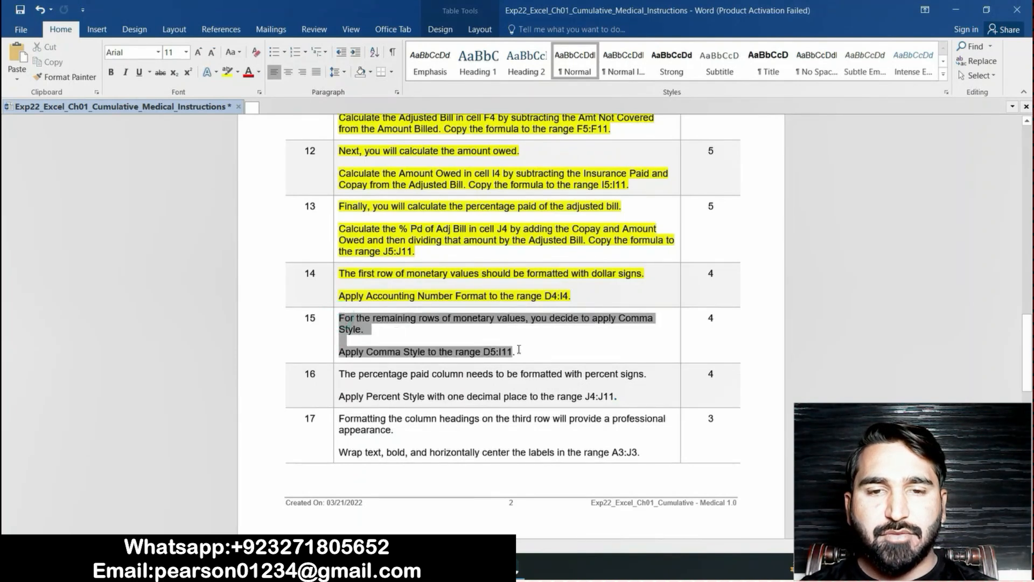
pyautogui.click(226, 72)
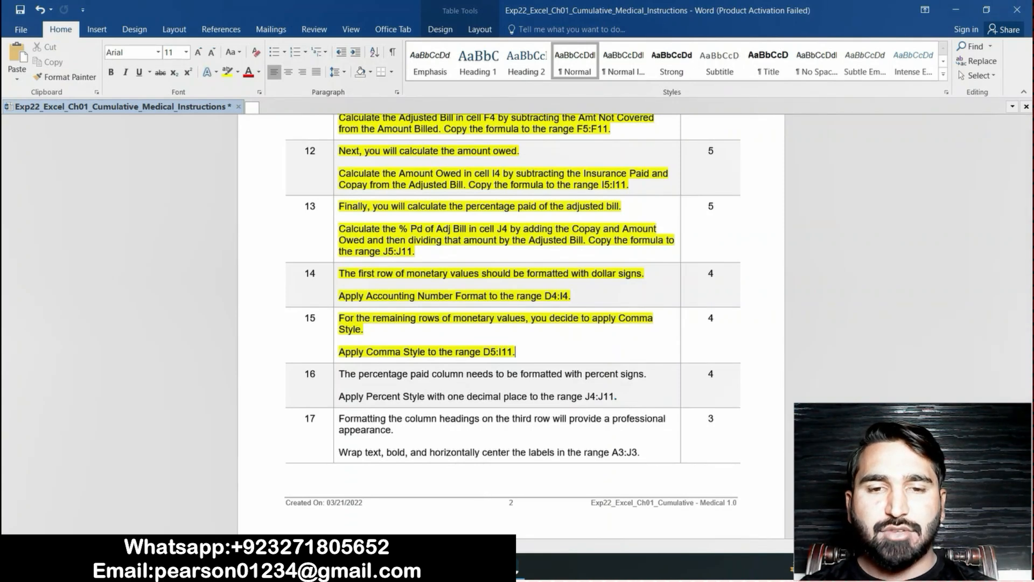
# Switch to the Excel workbook and select the range D5:I11
pyautogui.hotkey('alt', 'Tab')
pyautogui.click(54, 114)
pyautogui.press('BackSpace')
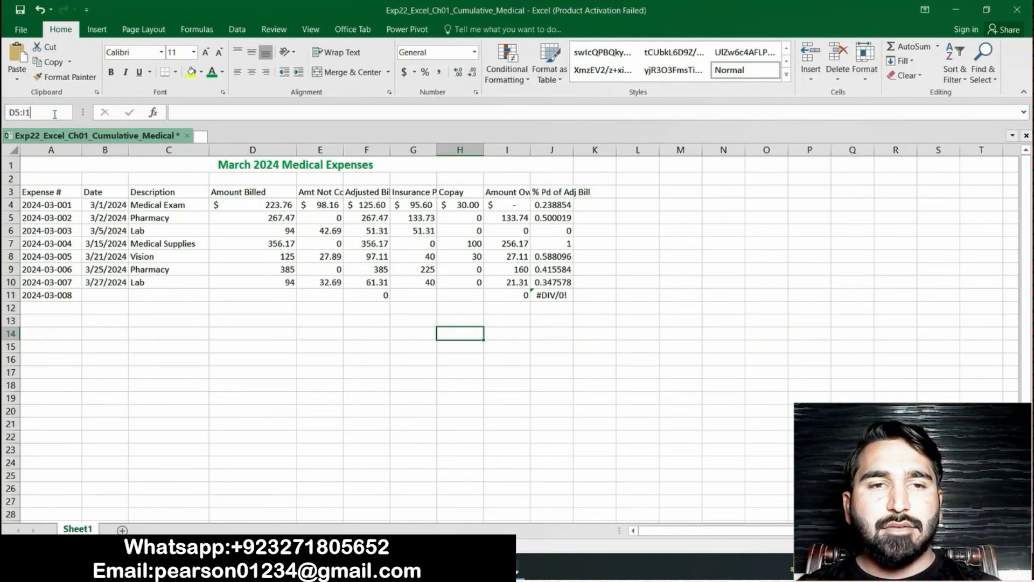
pyautogui.press('Return')
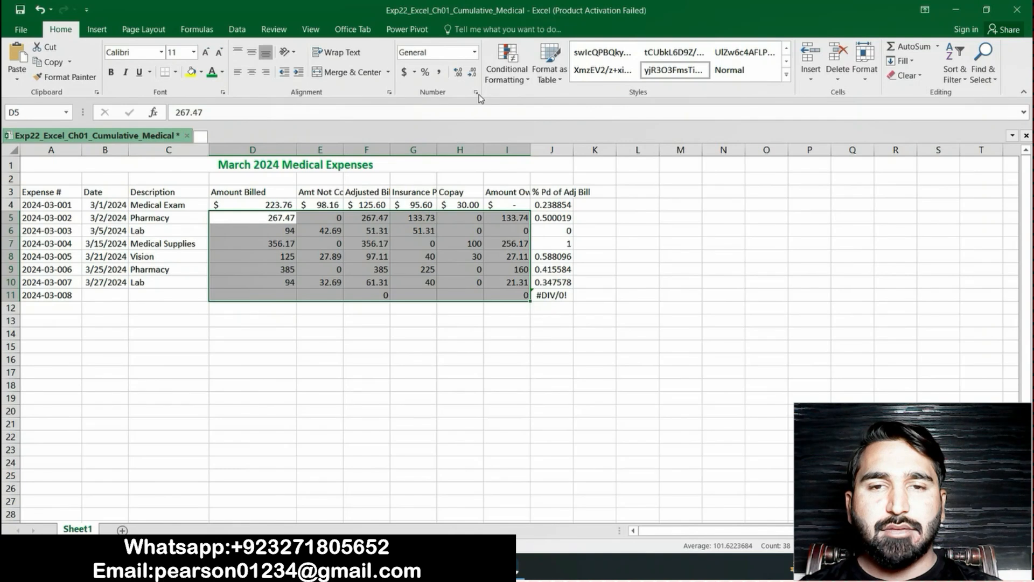
pyautogui.click(475, 53)
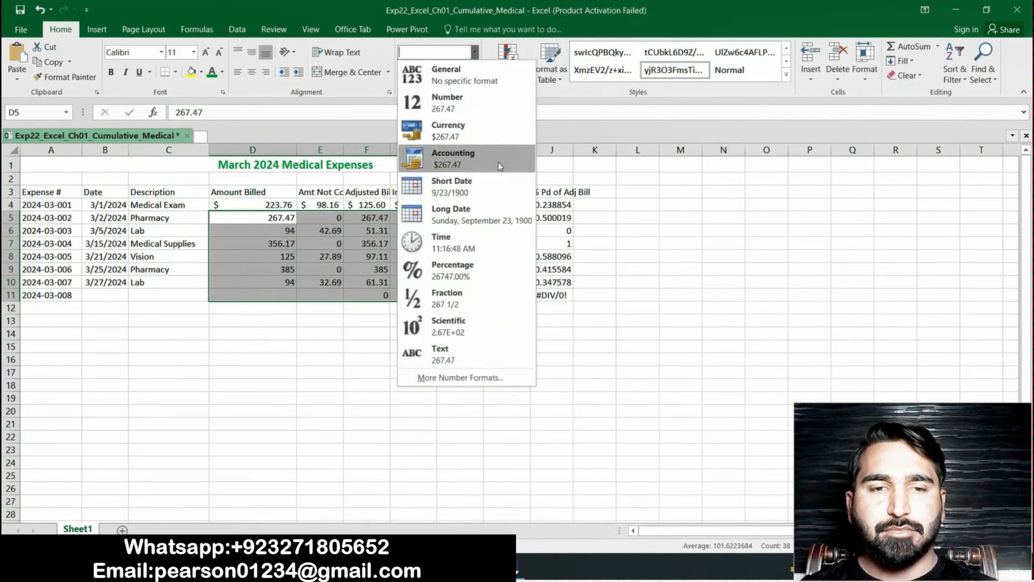
pyautogui.click(660, 247)
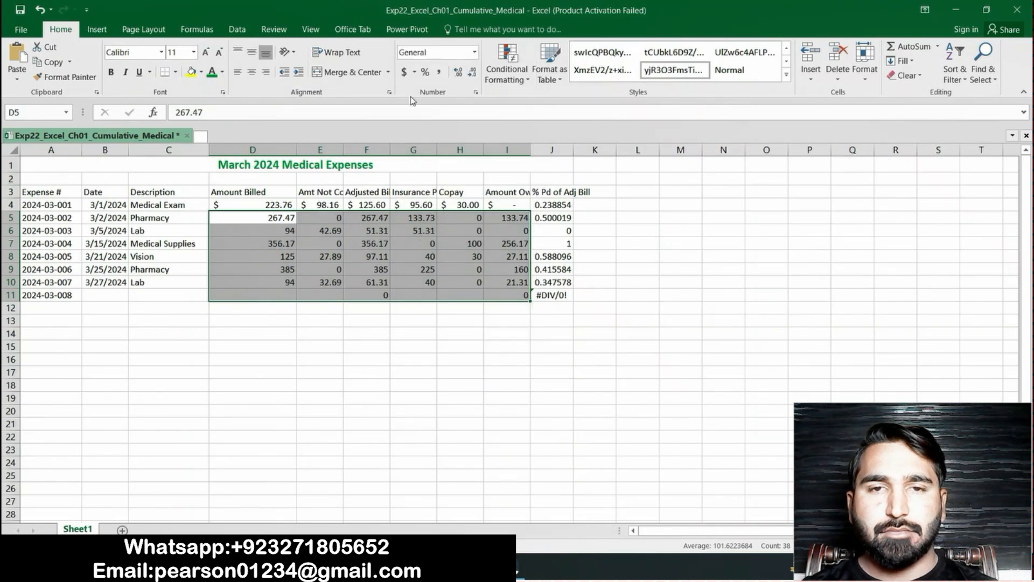
pyautogui.click(477, 92)
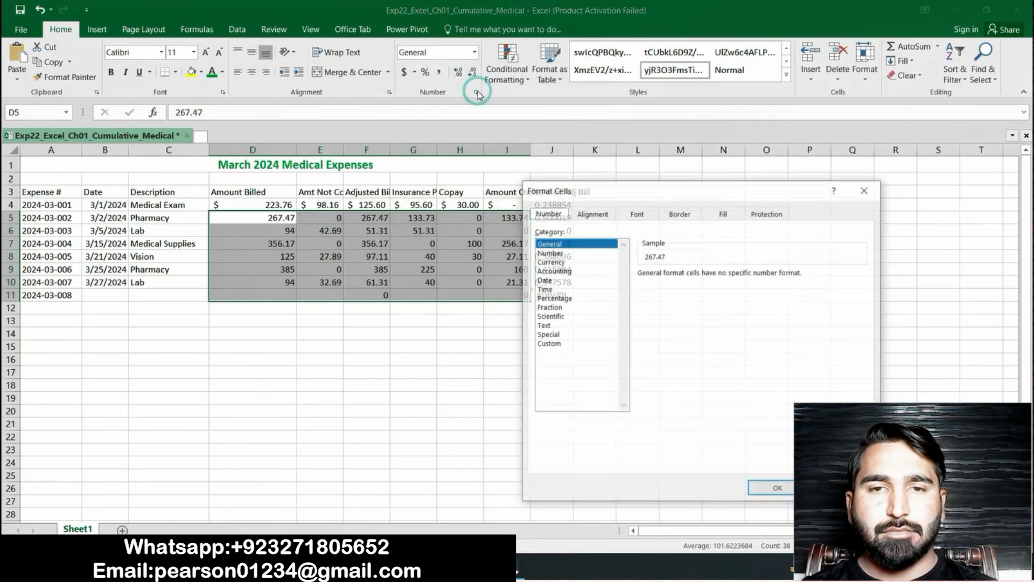
pyautogui.click(560, 253)
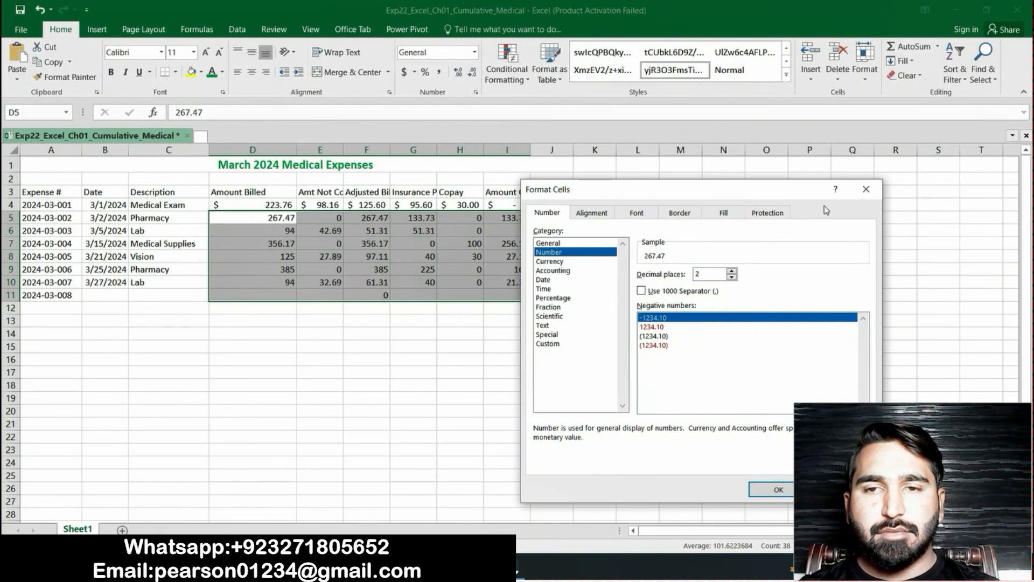
pyautogui.click(867, 189)
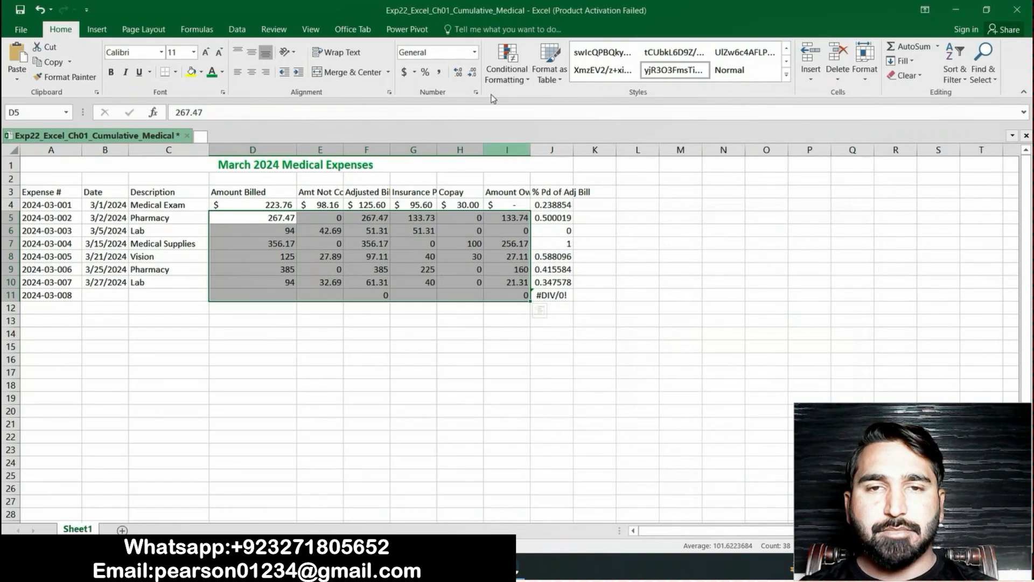
# Apply Comma Style to the selected range D5:I11
pyautogui.click(439, 73)
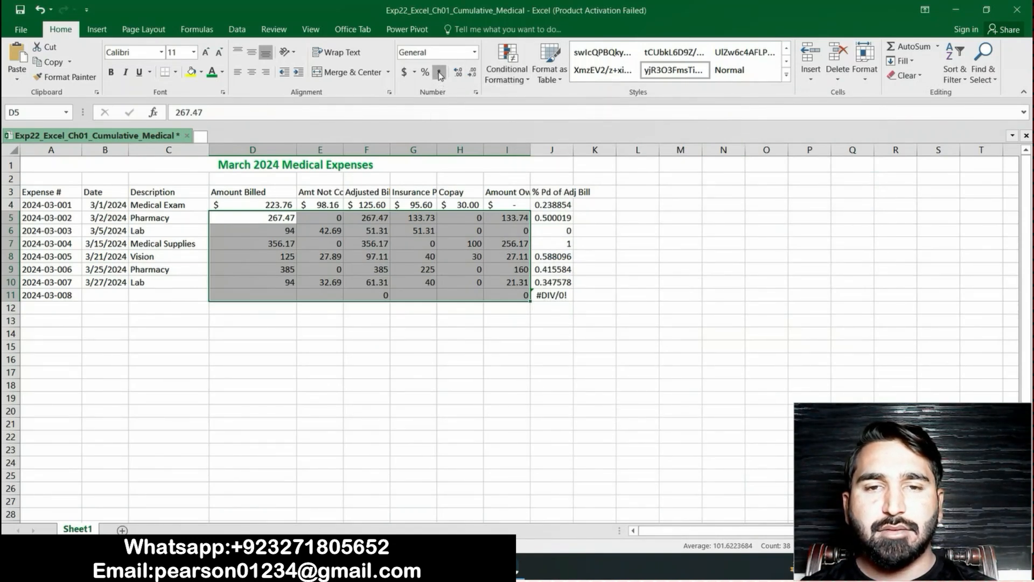